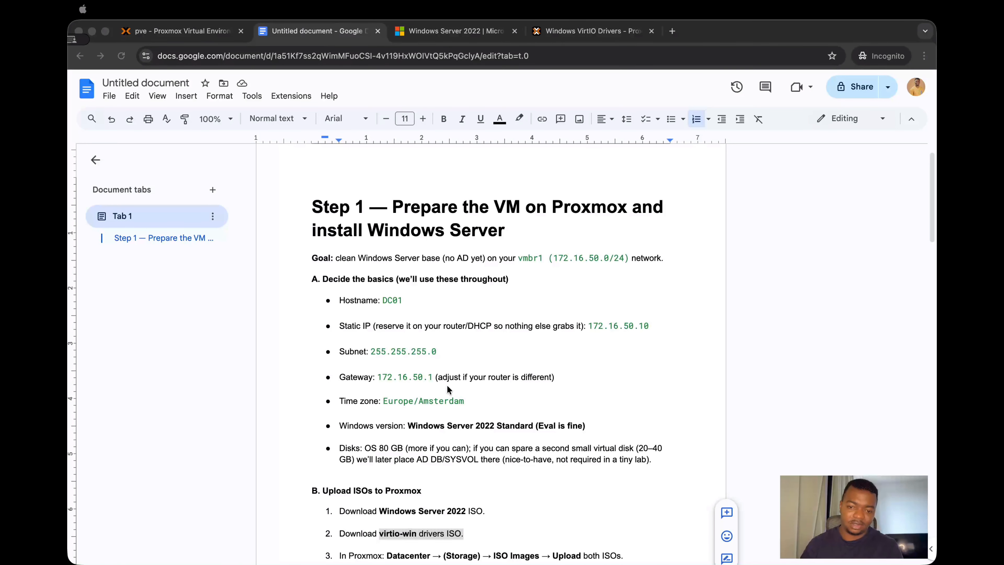
Step: Review the VM preparation notes and the guests on the pve and pve2 nodes in Proxmox
scroll(447, 389, down, 2)
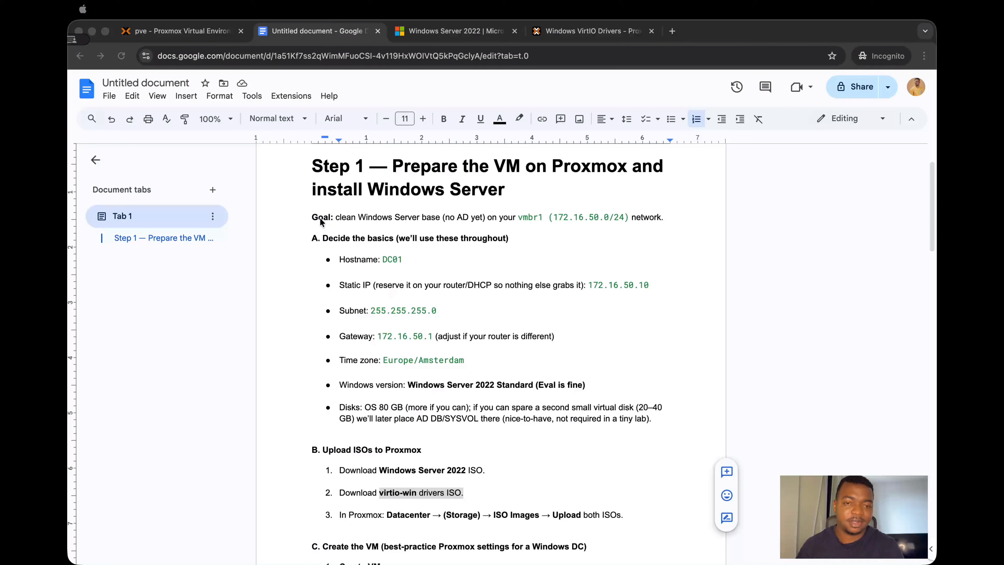
click(185, 32)
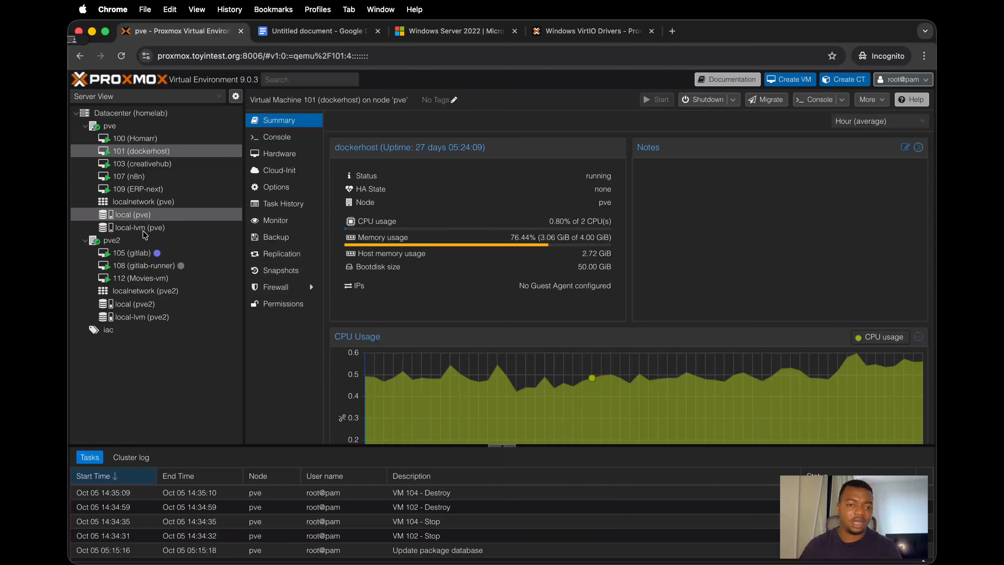
click(113, 130)
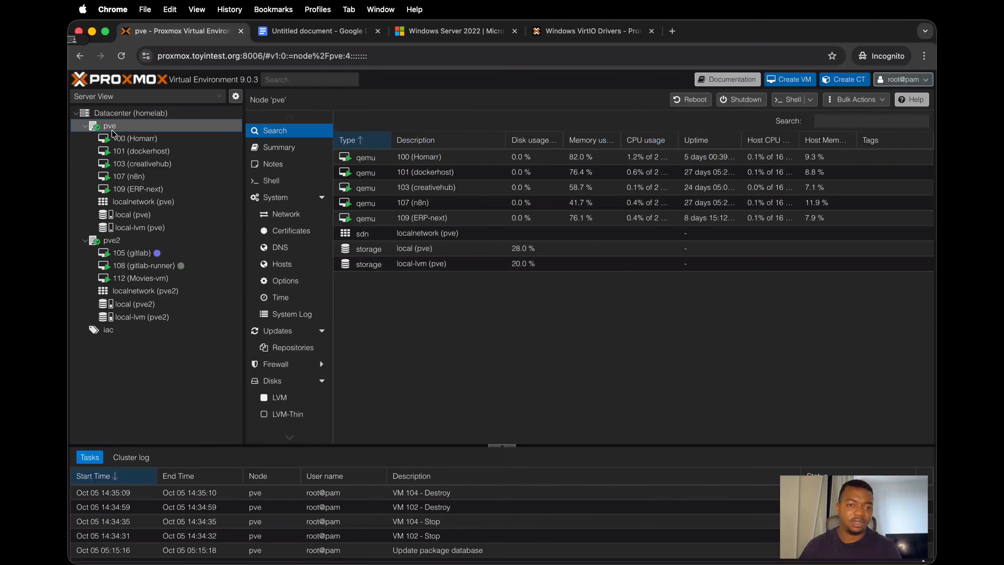
click(129, 241)
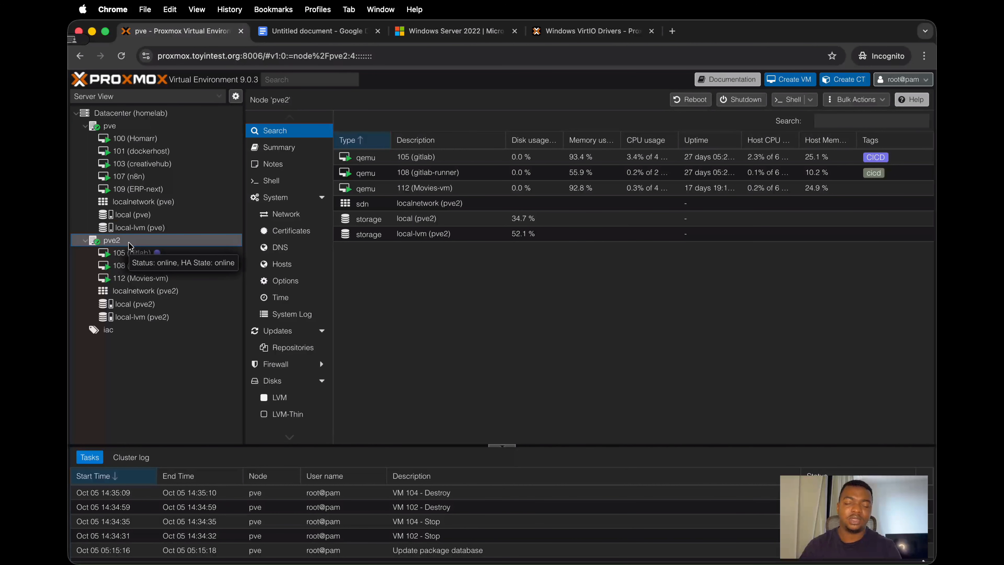
click(136, 128)
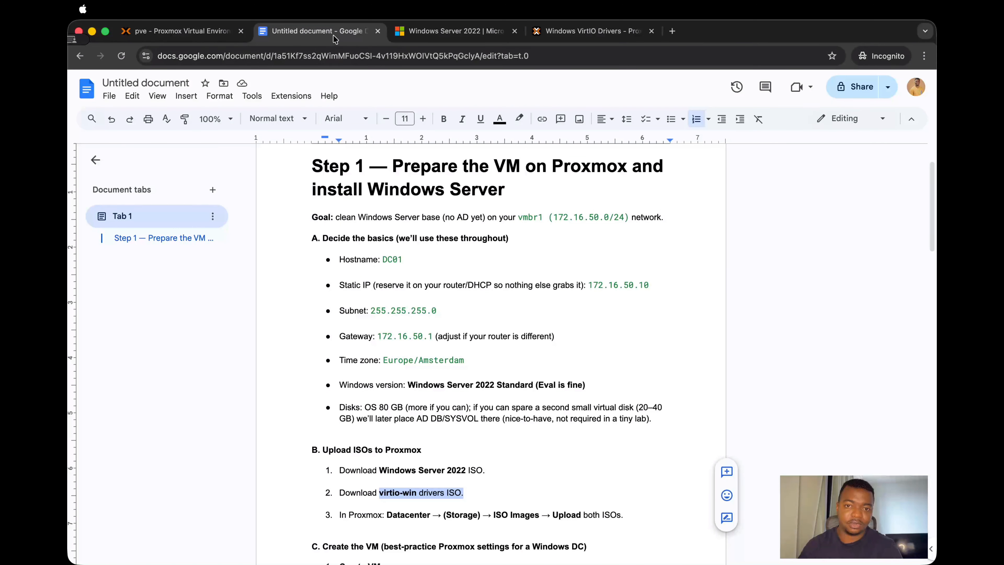
click(332, 32)
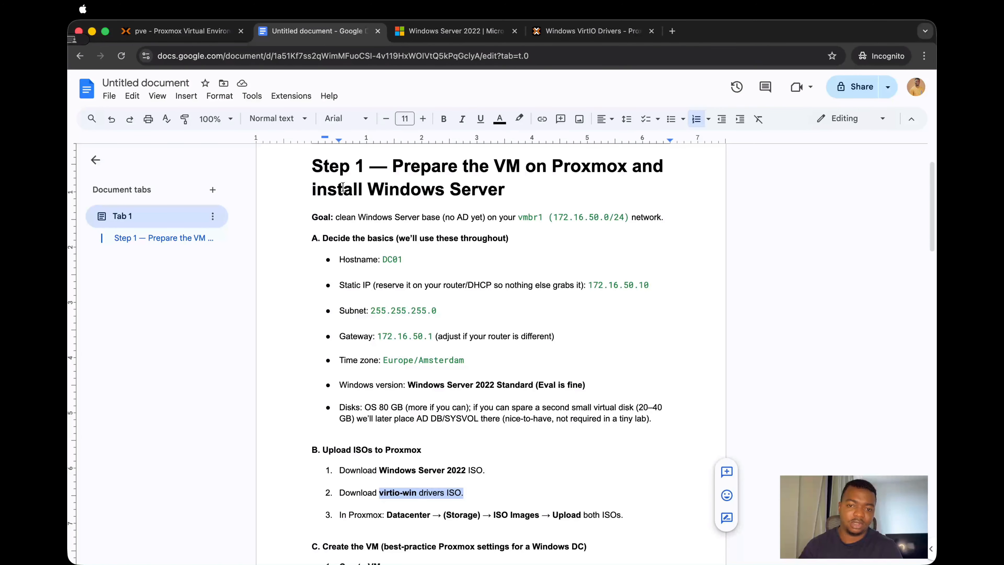
click(176, 31)
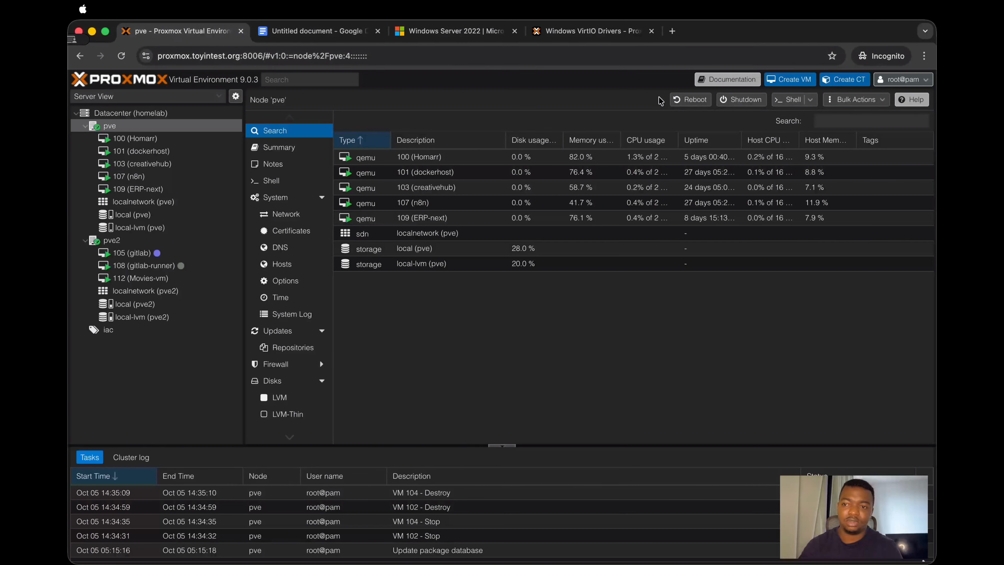
Step: Start creating a virtual machine named DC01 on node pve and proceed to its OS settings
click(774, 82)
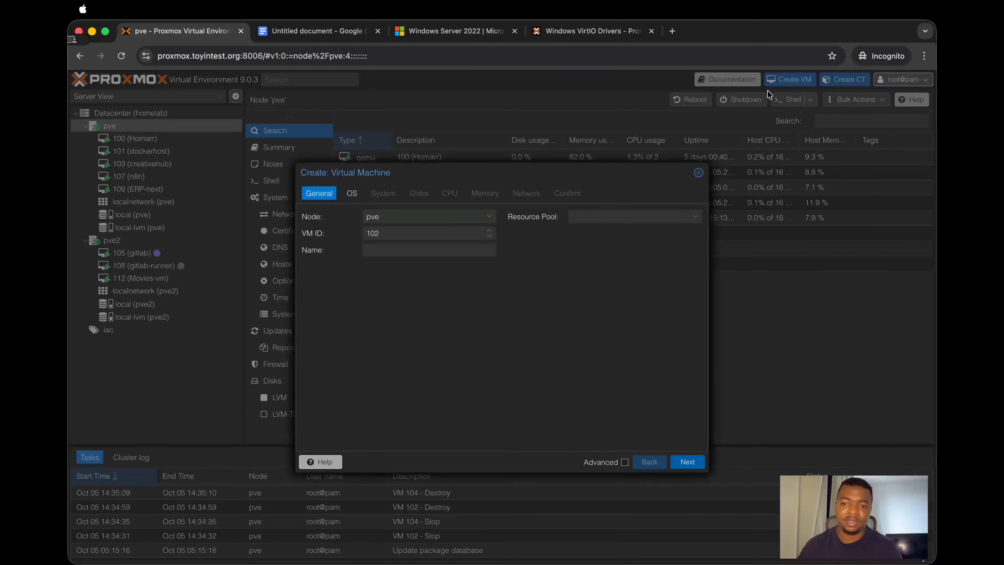
click(447, 247)
text(DC01)
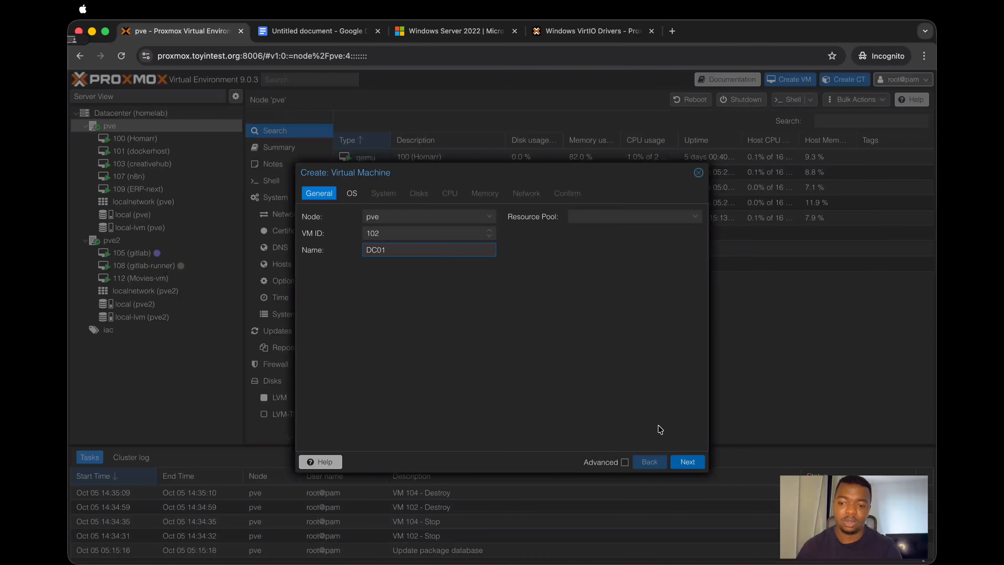
click(698, 461)
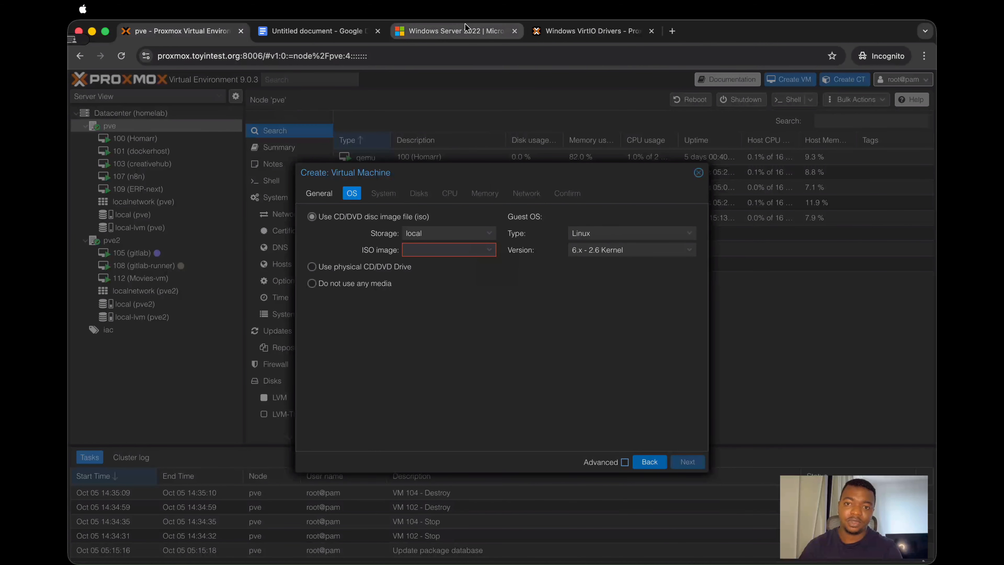
Step: Start the English 64-bit ISO download of Windows Server 2022 from the Microsoft Evaluation Center and cancel saving it
click(463, 32)
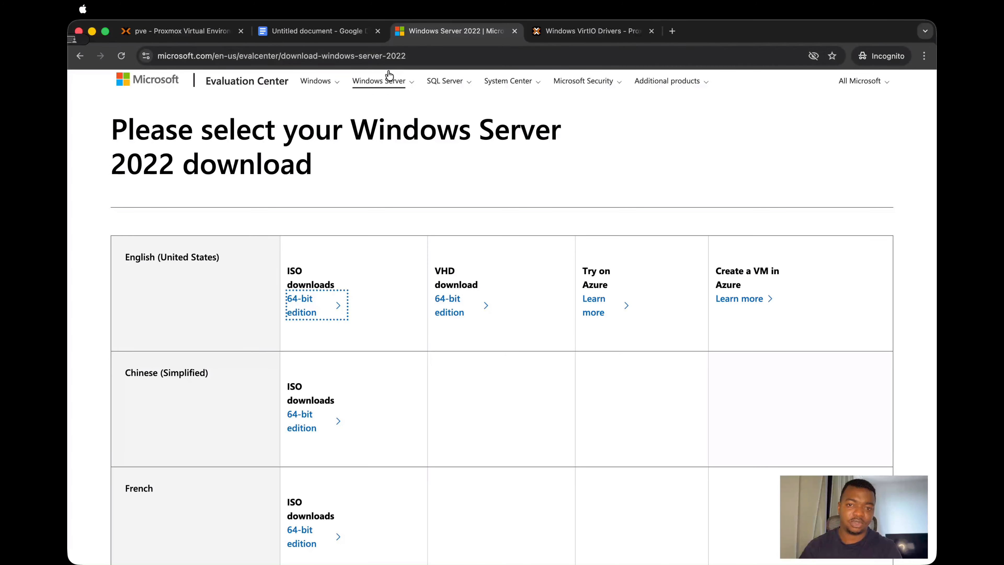
click(308, 306)
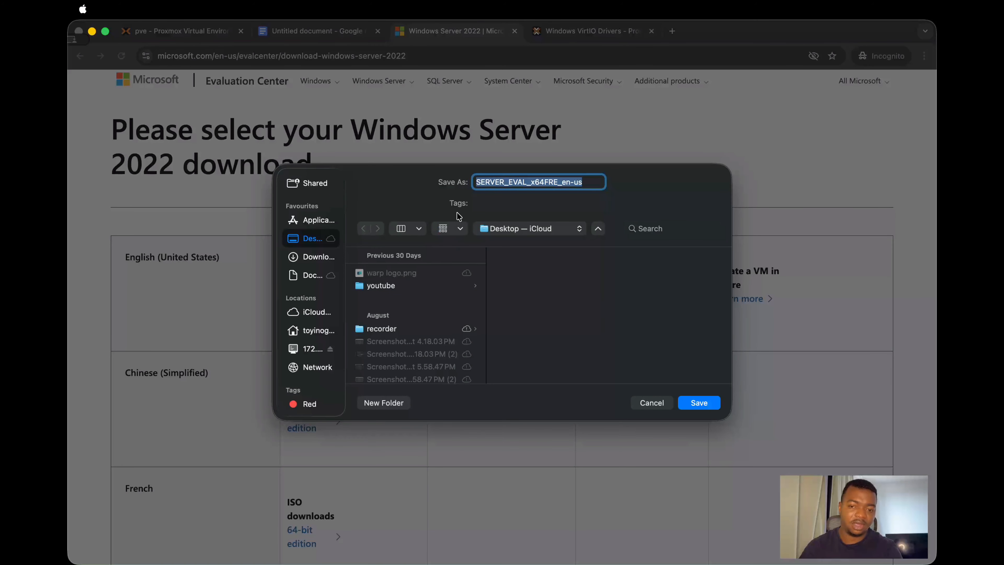
click(663, 404)
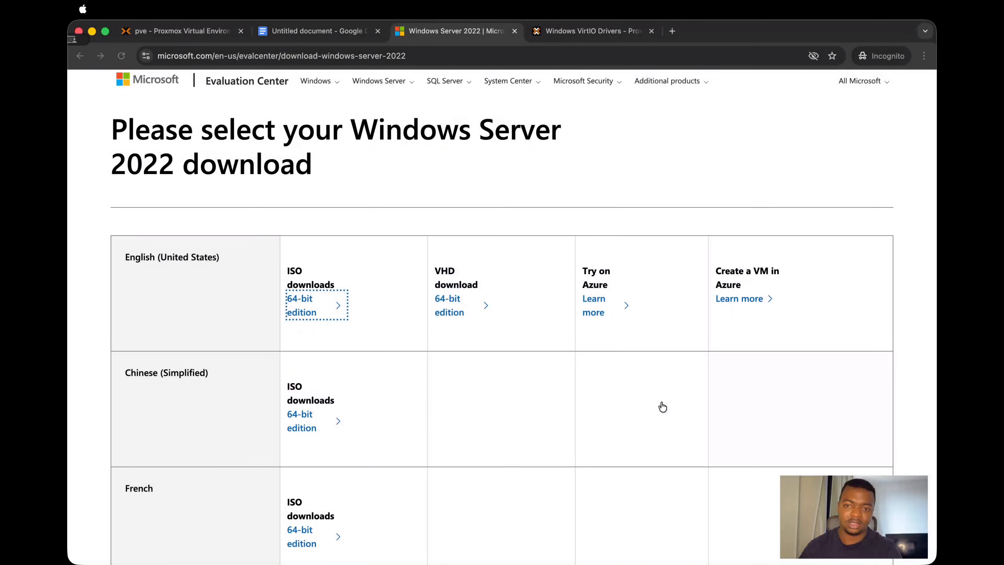
Step: Start the latest stable VirtIO driver ISO download from the Proxmox wiki and cancel saving it
click(564, 36)
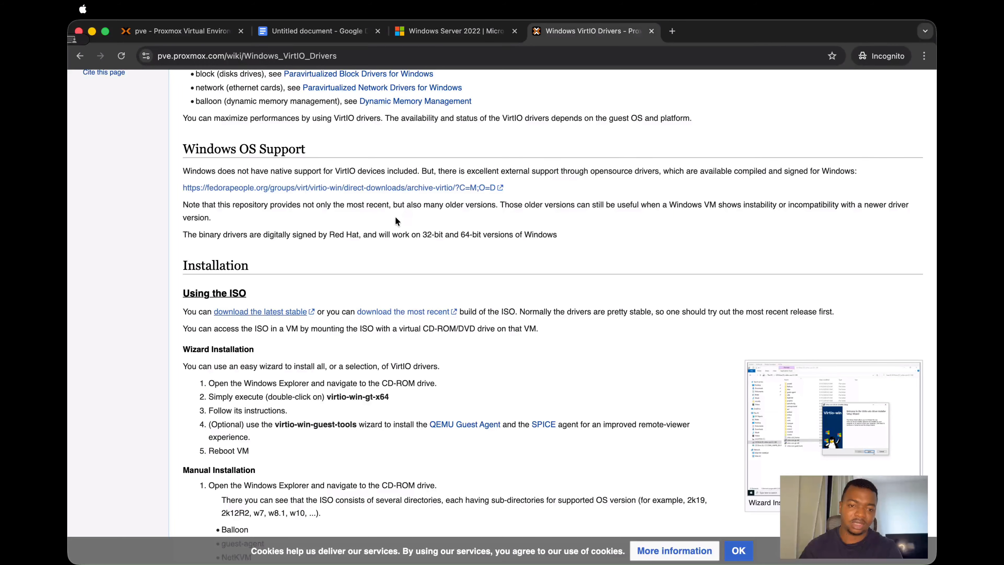
drag(305, 55, 245, 56)
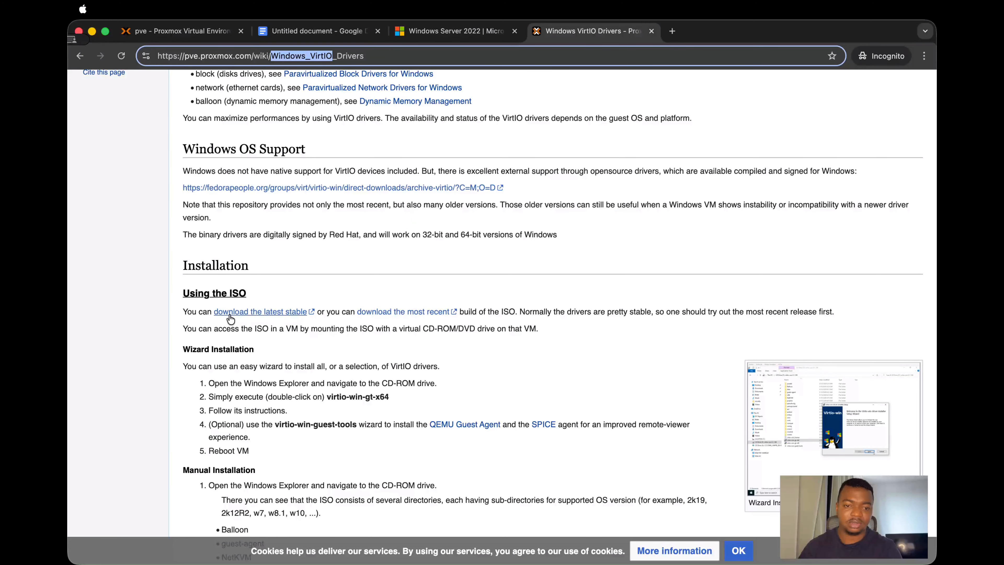
click(293, 313)
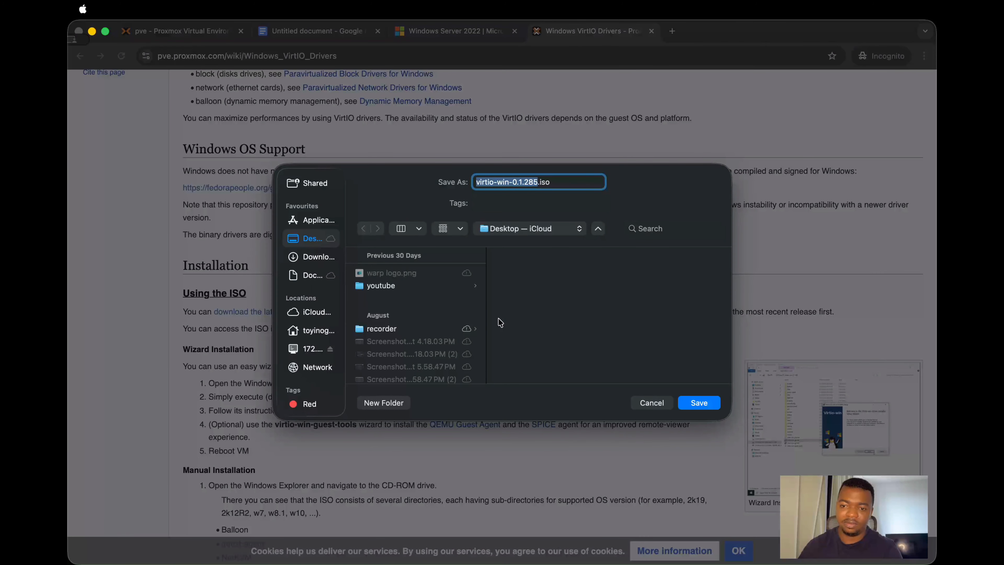
click(637, 402)
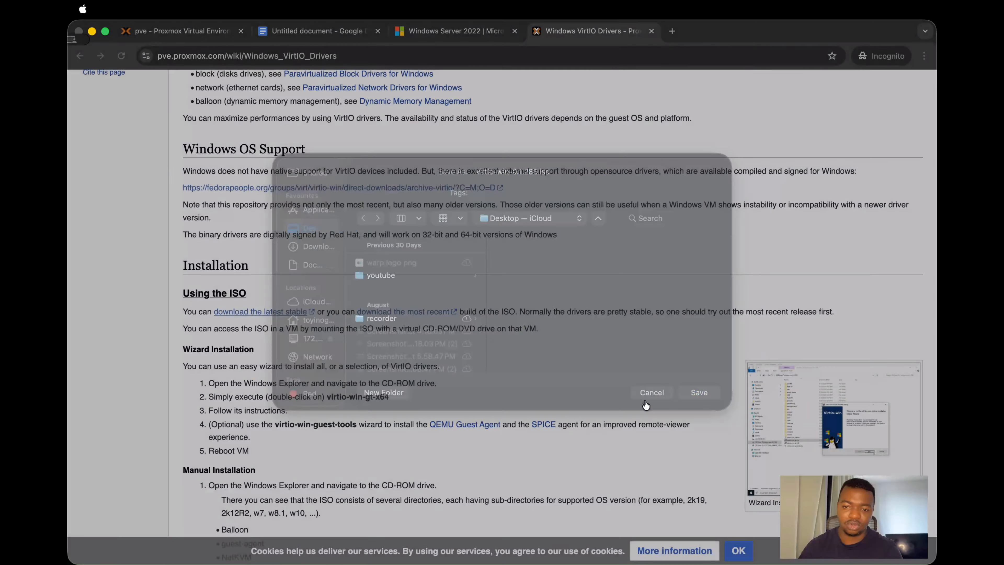
Step: Discard the unfinished virtual machine in Proxmox and show the ISO images of the local (pve) storage
click(156, 33)
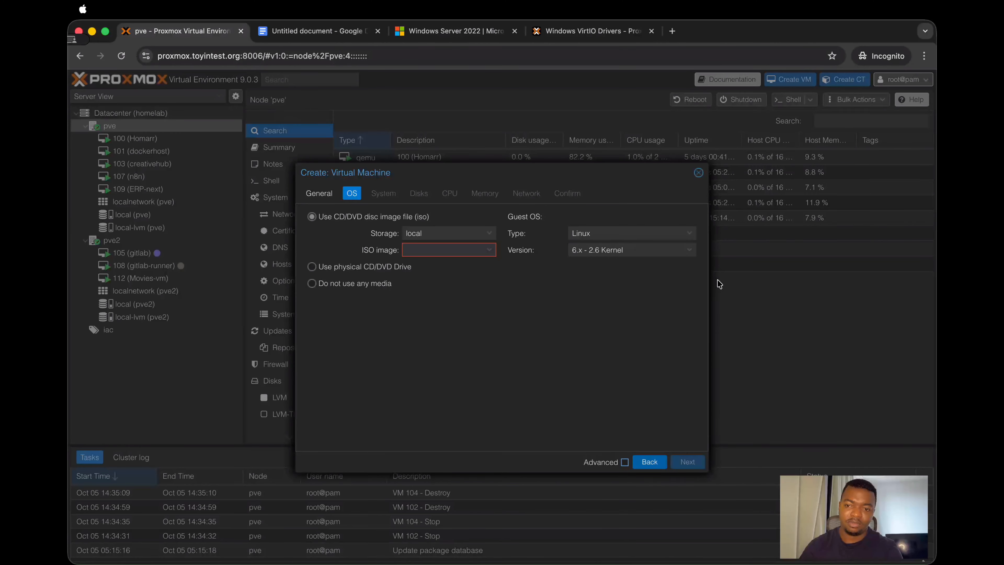
click(692, 180)
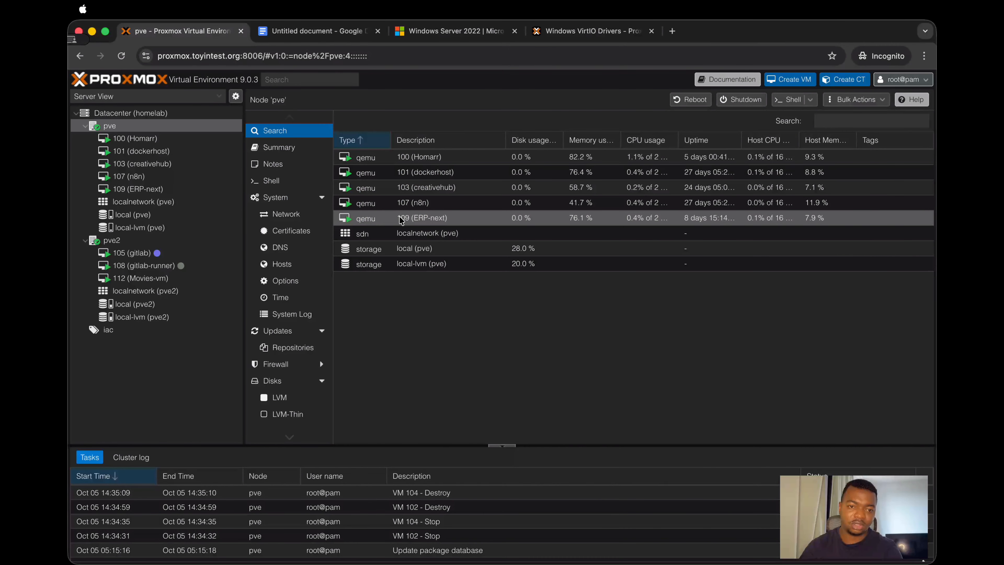
click(161, 218)
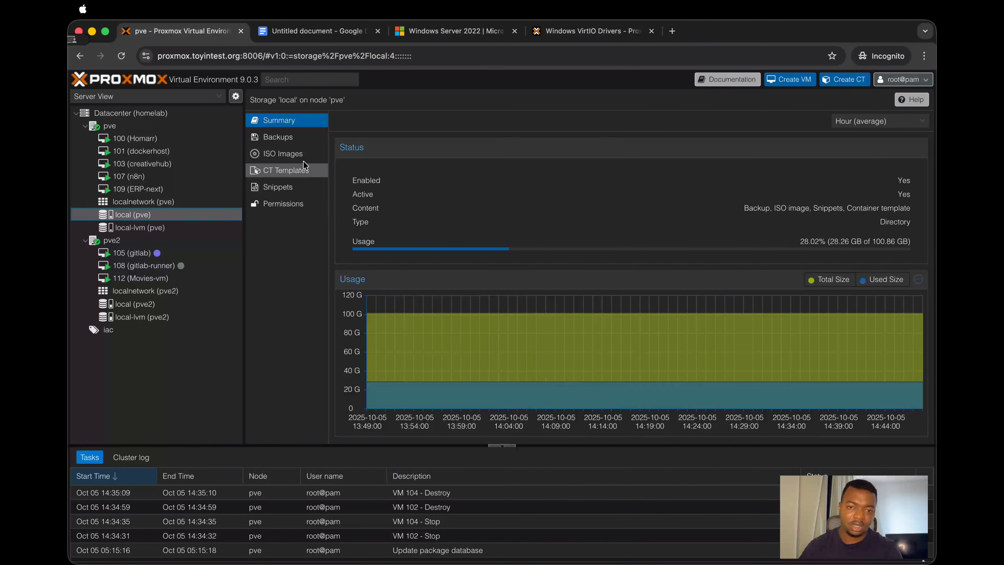
click(296, 161)
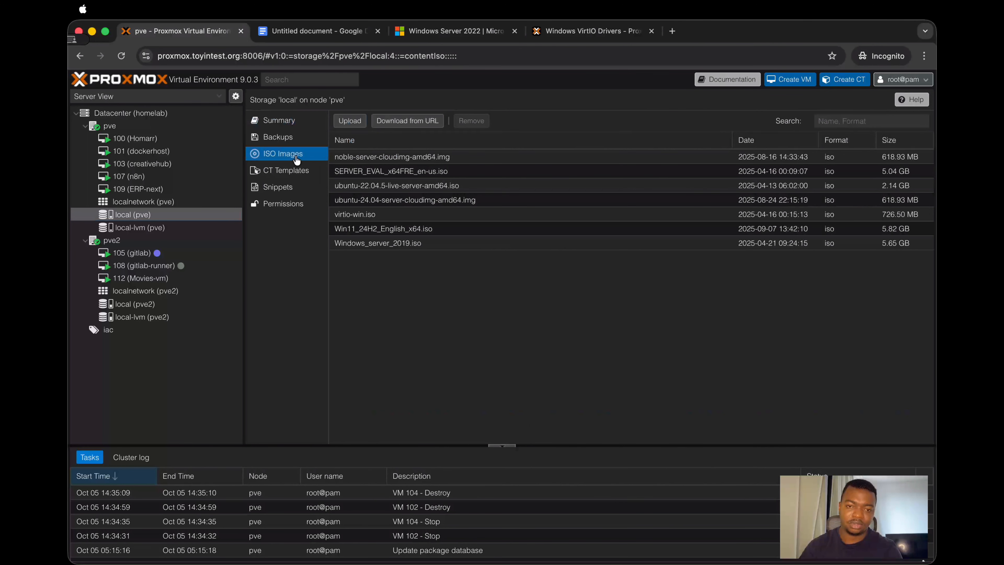
Step: Open the file selection for an ISO upload to local (pve) and cancel the upload
click(345, 125)
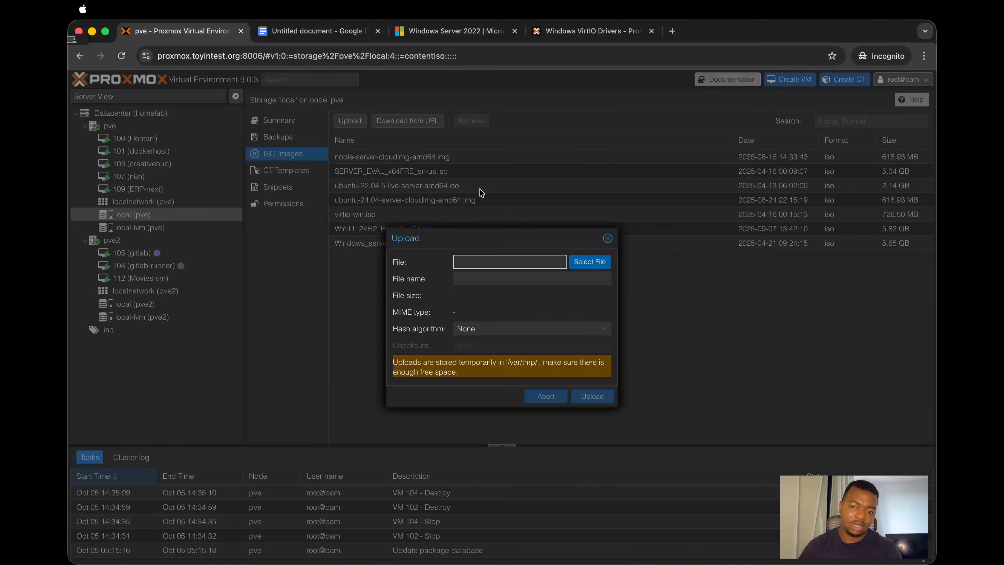
click(588, 263)
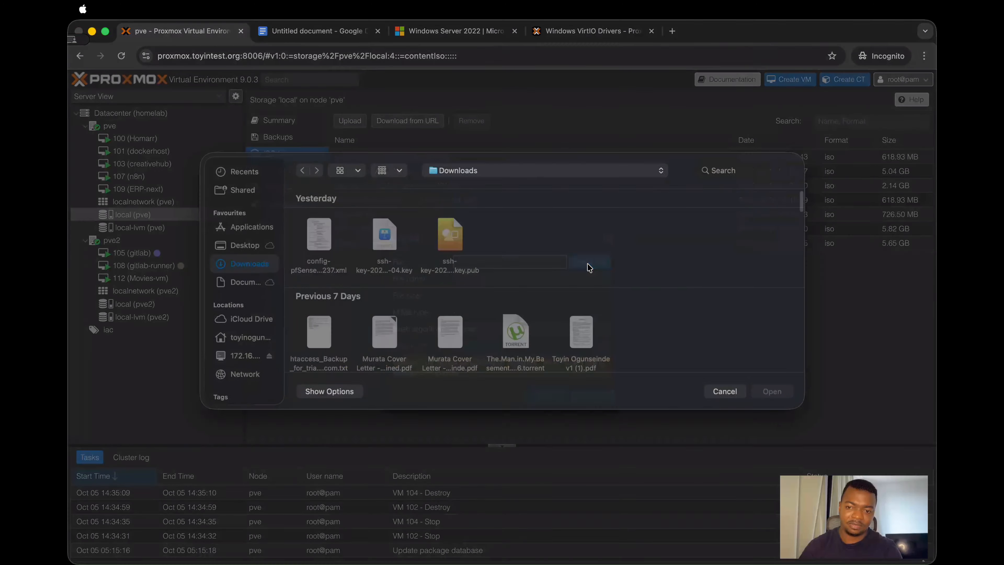
click(731, 403)
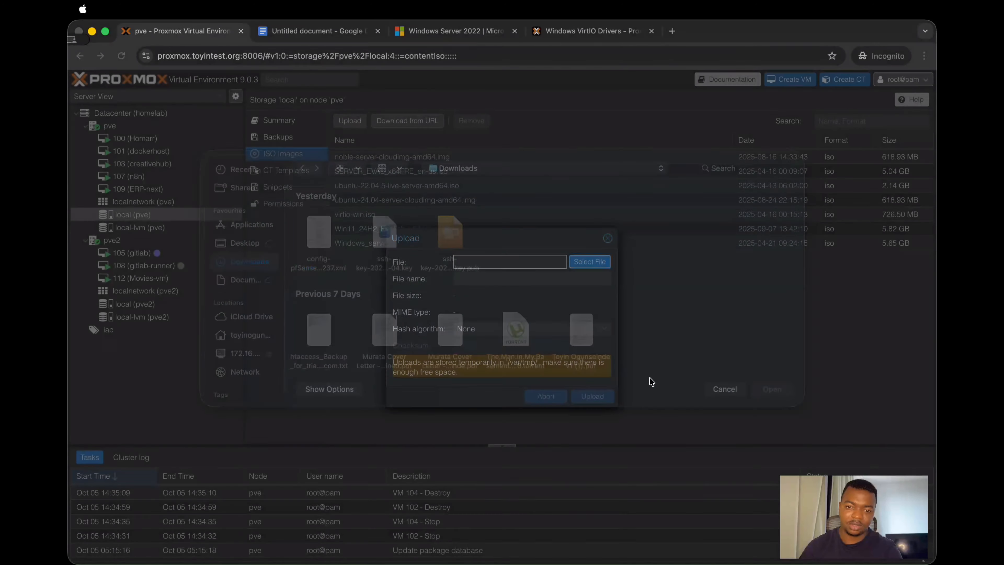
click(607, 239)
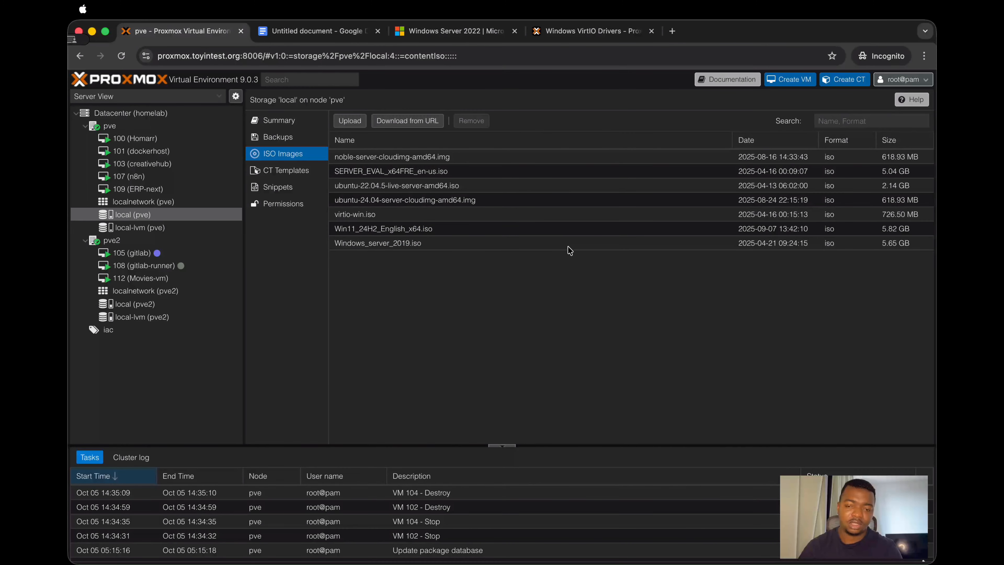
Step: Copy the link address of the English 64-bit Windows Server 2022 ISO from the Microsoft Evaluation Center
click(486, 35)
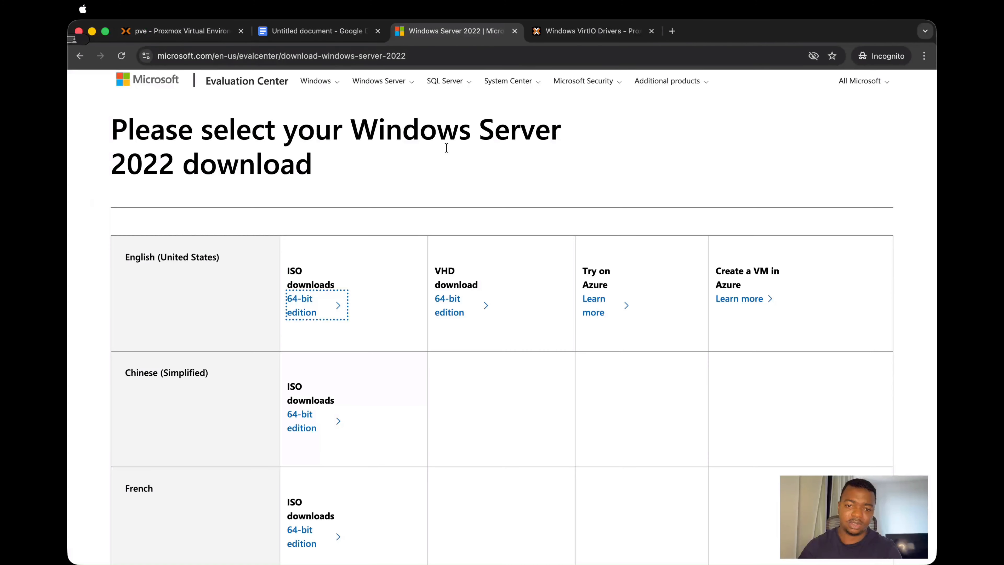
right_click(305, 302)
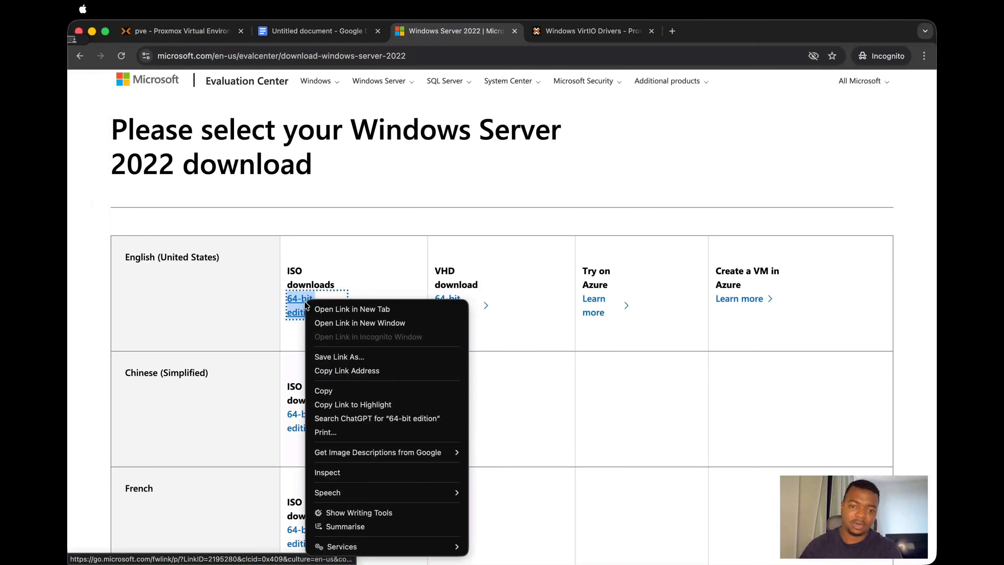
click(336, 371)
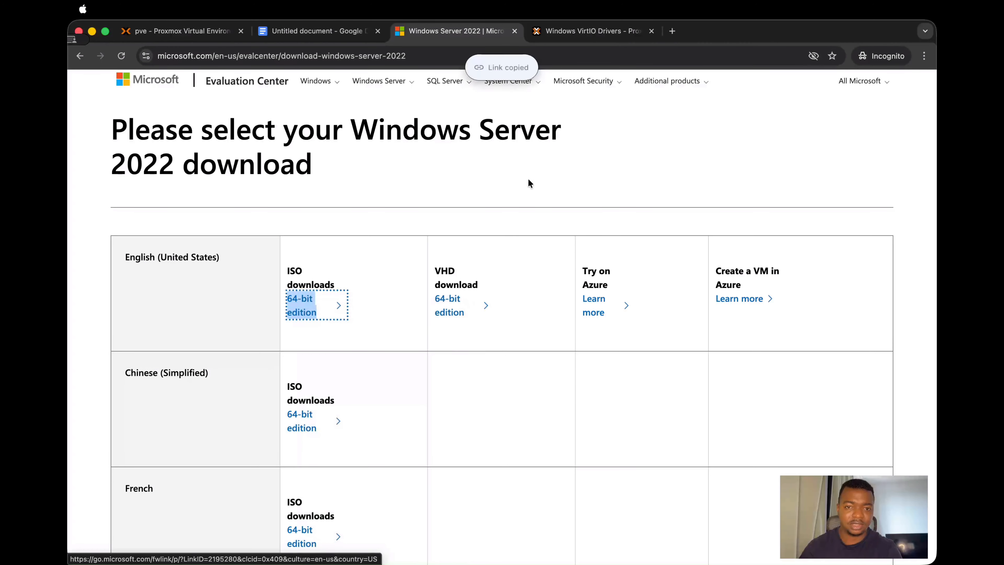
Step: Query the copied ISO link for a download from URL in Proxmox, cancel it, and return to node pve
click(202, 39)
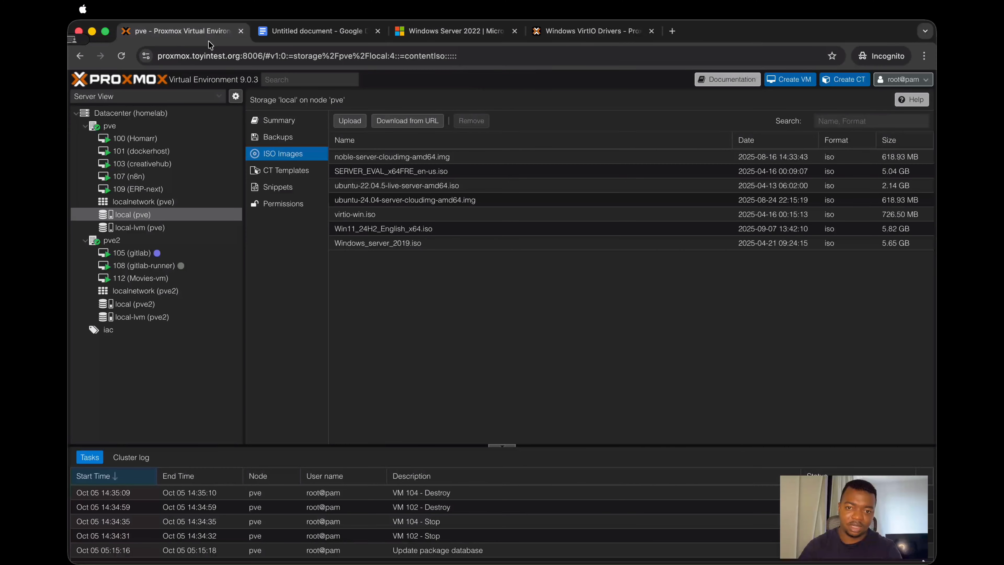
click(391, 121)
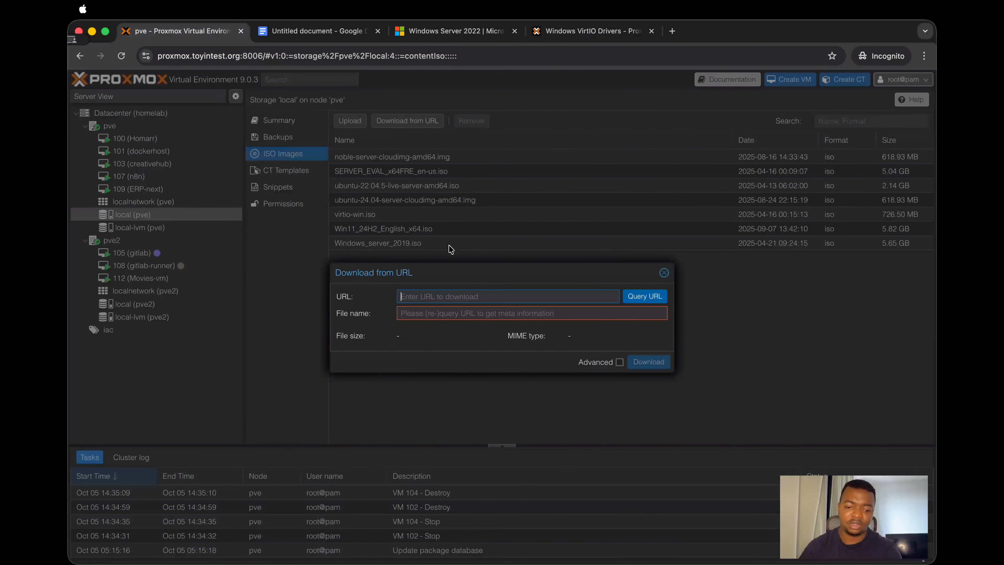
key(super+v)
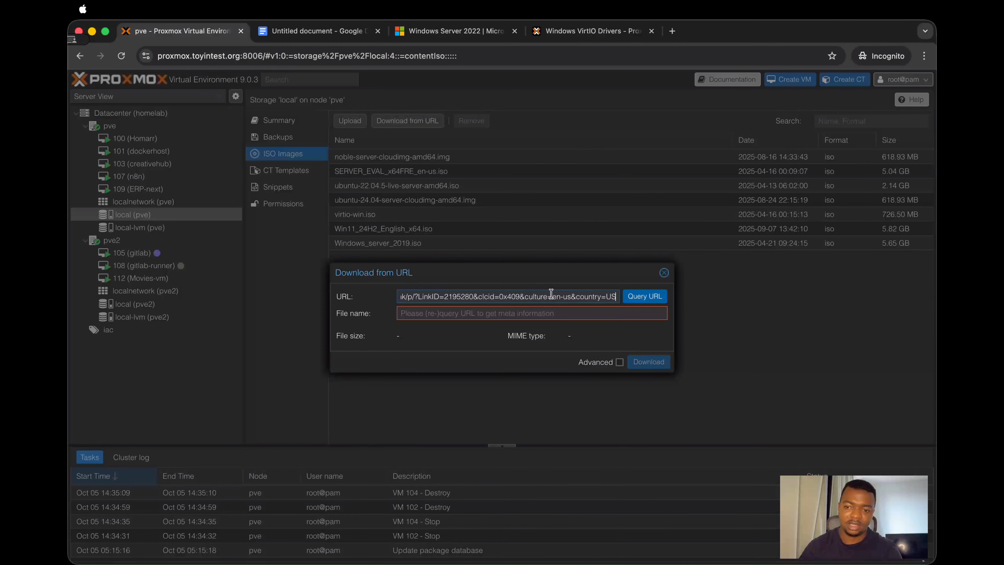
click(637, 301)
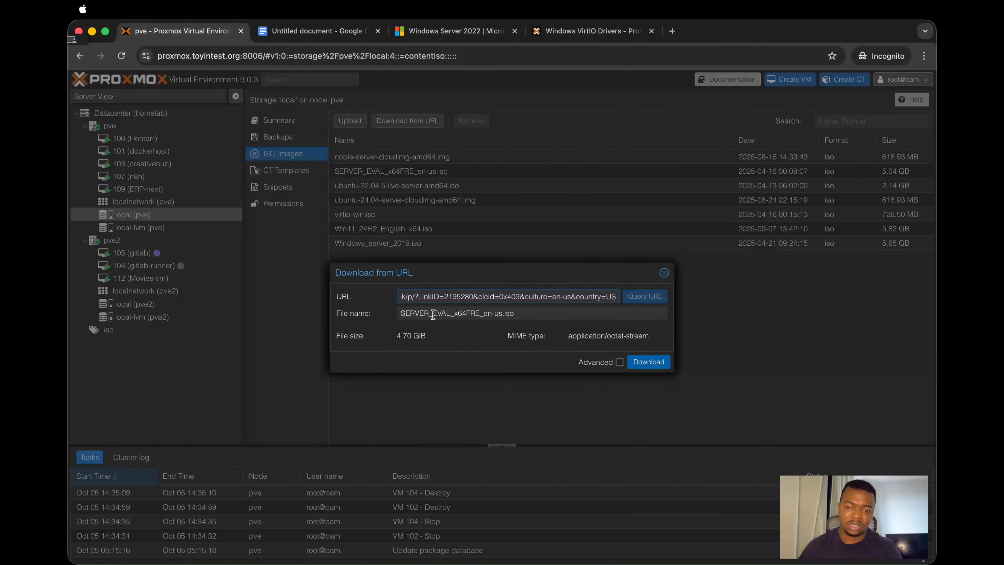
drag(403, 334, 428, 339)
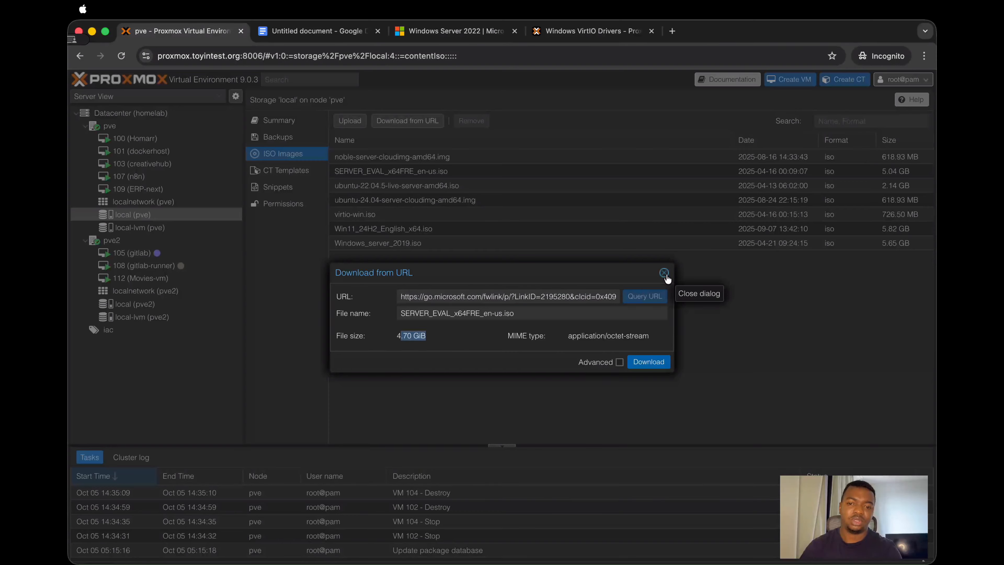
click(664, 273)
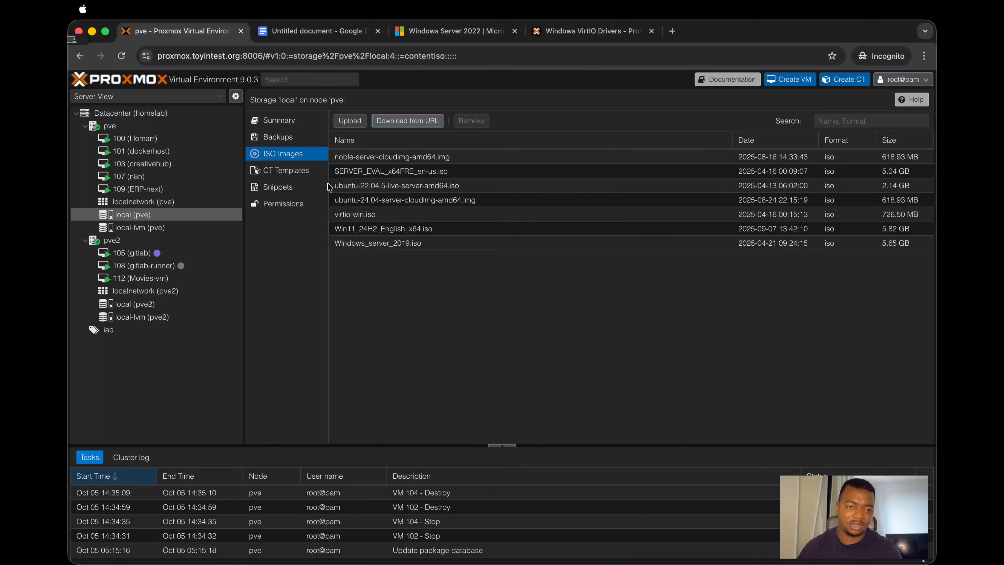
click(181, 126)
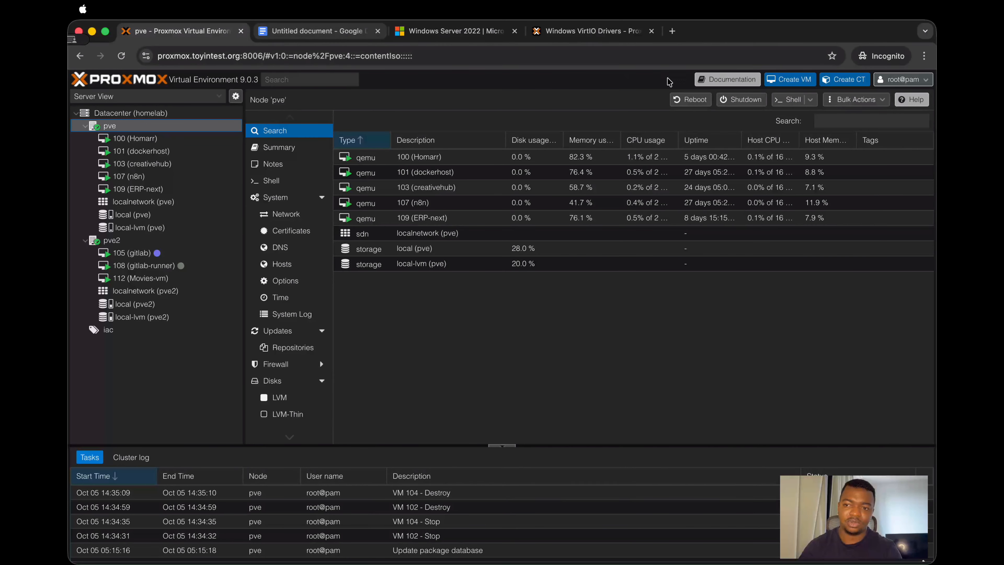
Step: Begin creating a new virtual machine on node pve with the name DC01
click(788, 79)
click(414, 250)
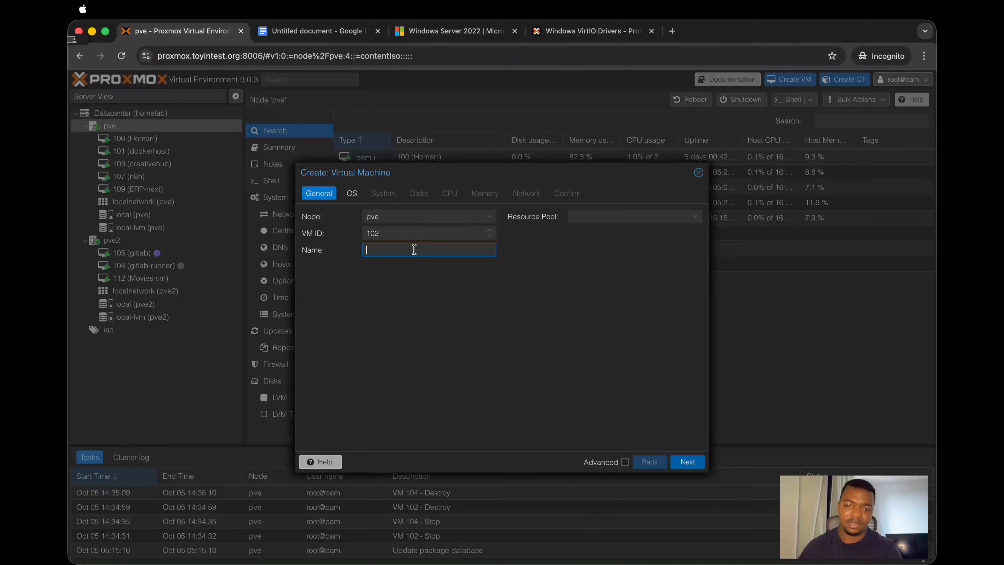
text(DC01)
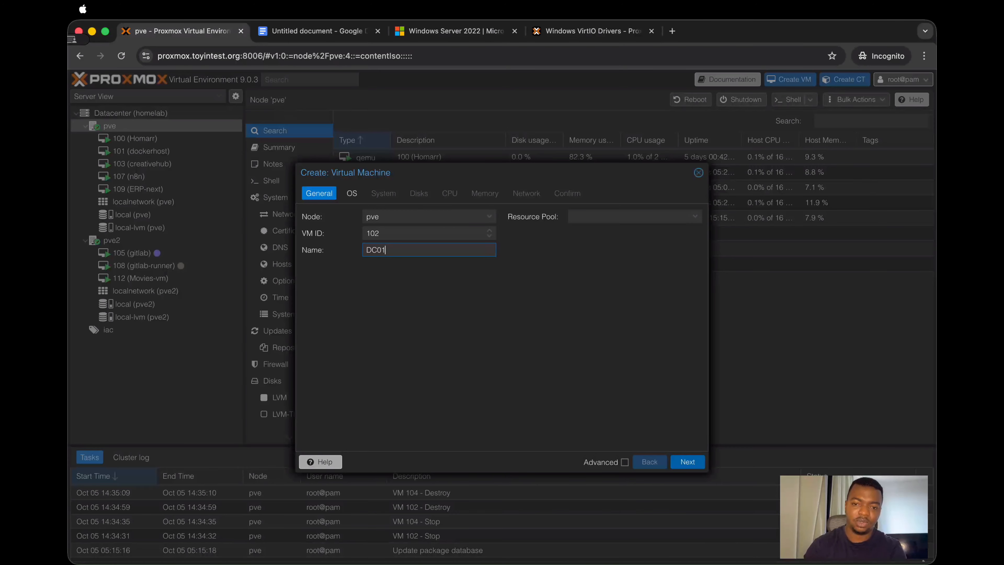
click(690, 462)
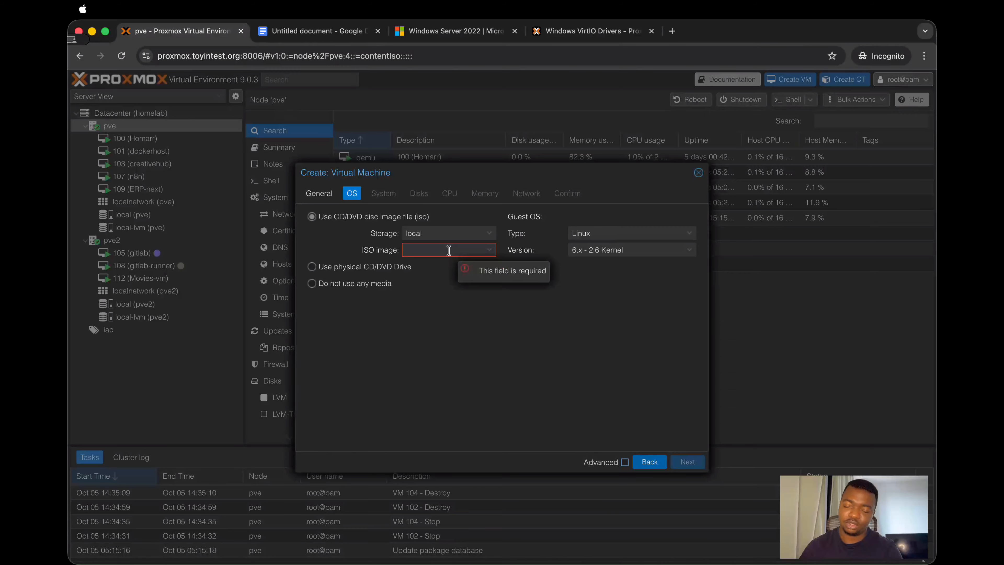
Step: Choose SERVER_EVAL_x64FRE_en-us.iso as the installation image and set the guest OS to Microsoft Windows, version 11/2022/2025
click(448, 251)
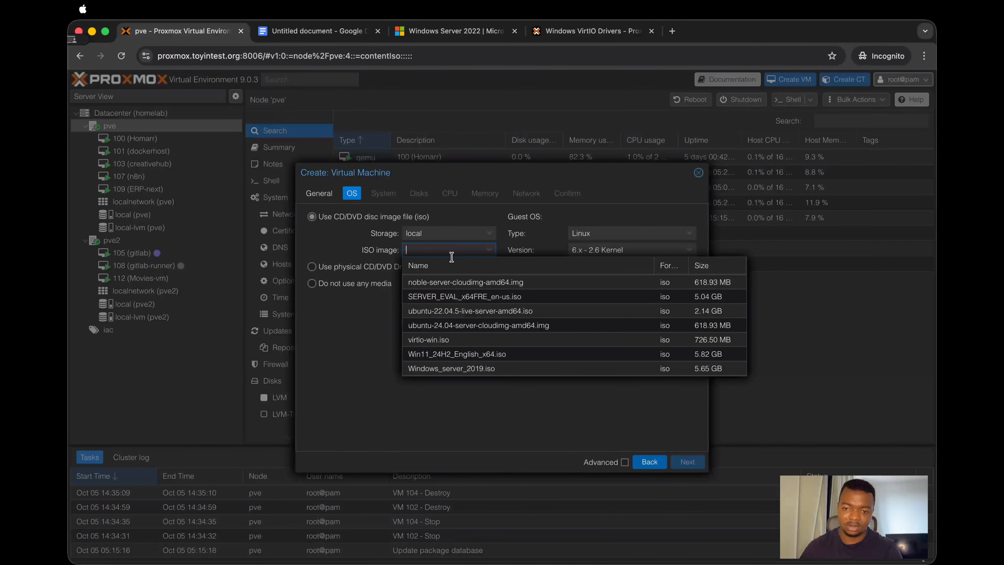
click(478, 297)
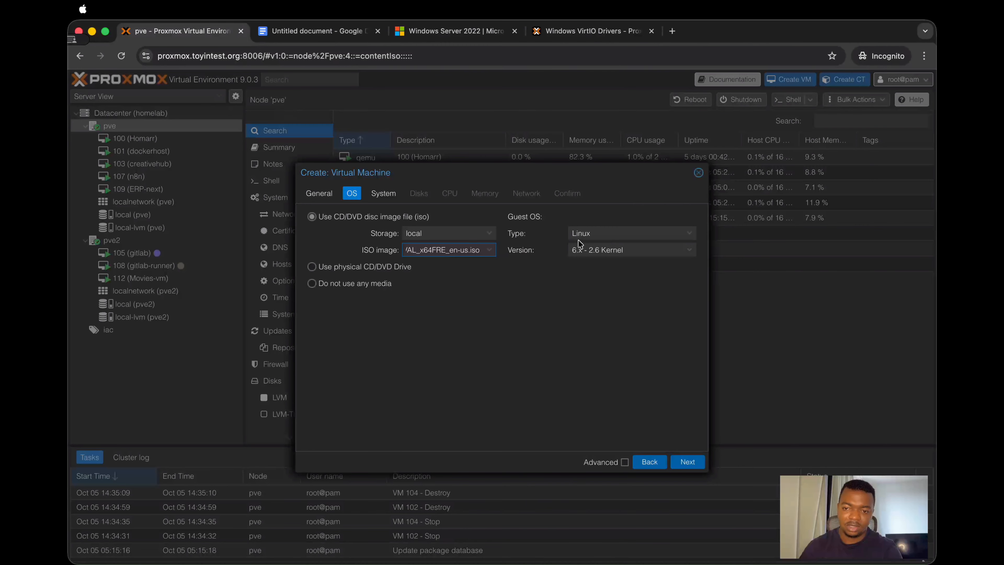
click(592, 236)
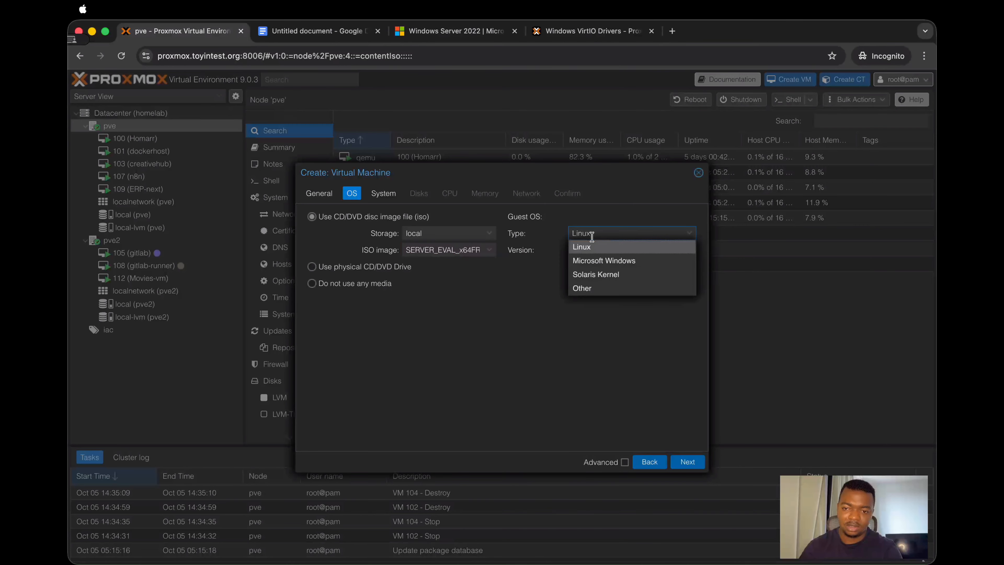
click(593, 261)
click(591, 250)
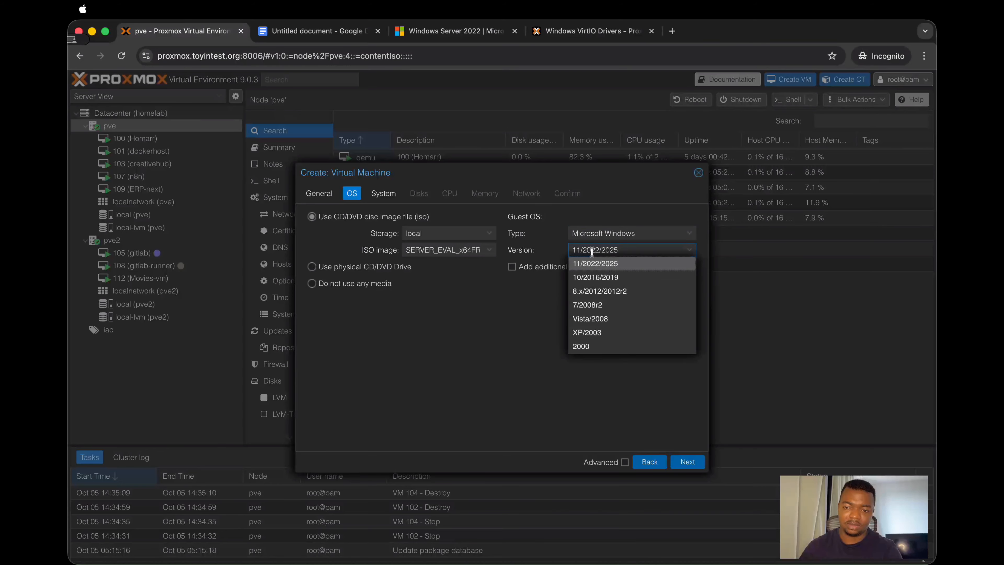
click(599, 268)
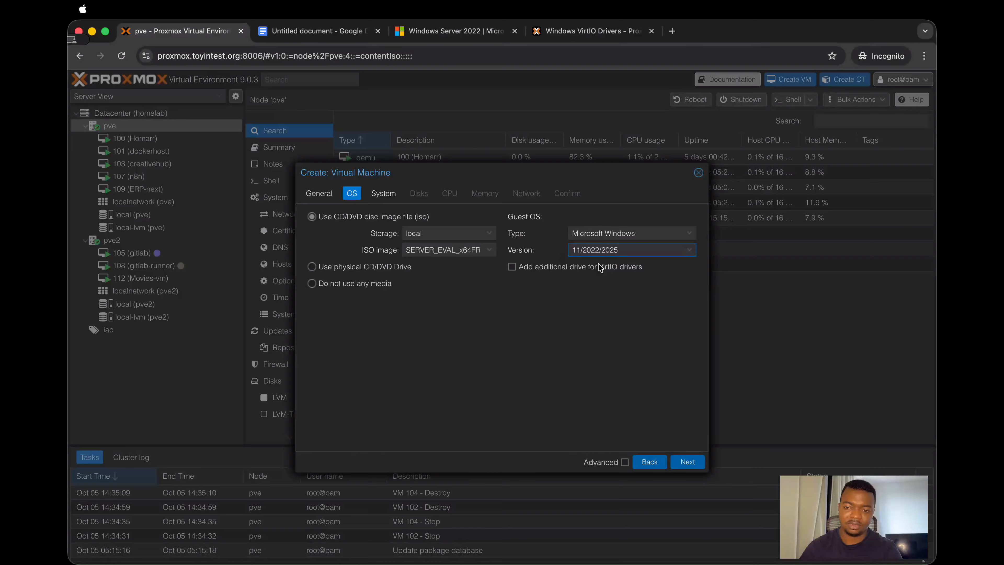
Step: Add an additional drive for VirtIO drivers using virtio-win.iso from local storage
click(512, 268)
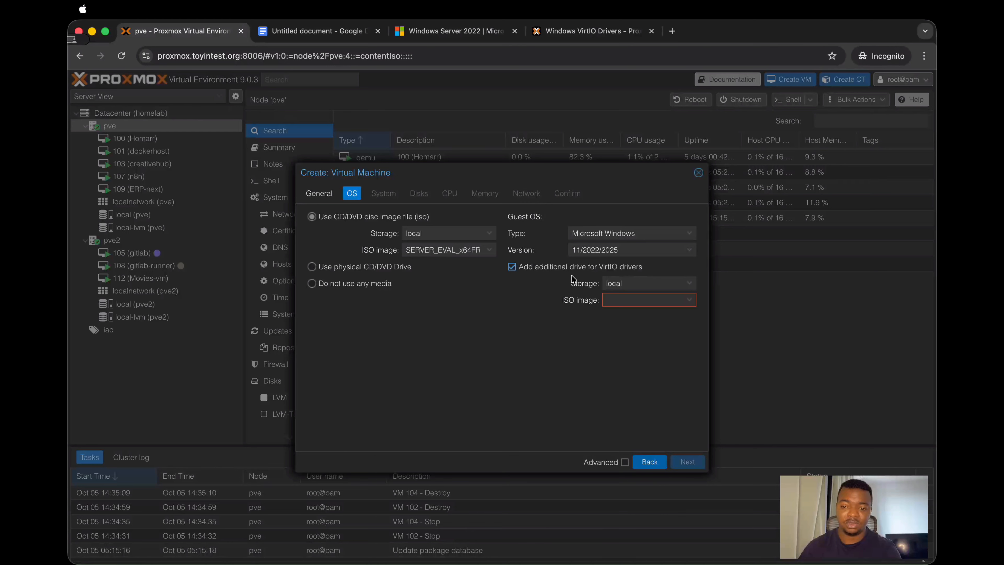
click(610, 299)
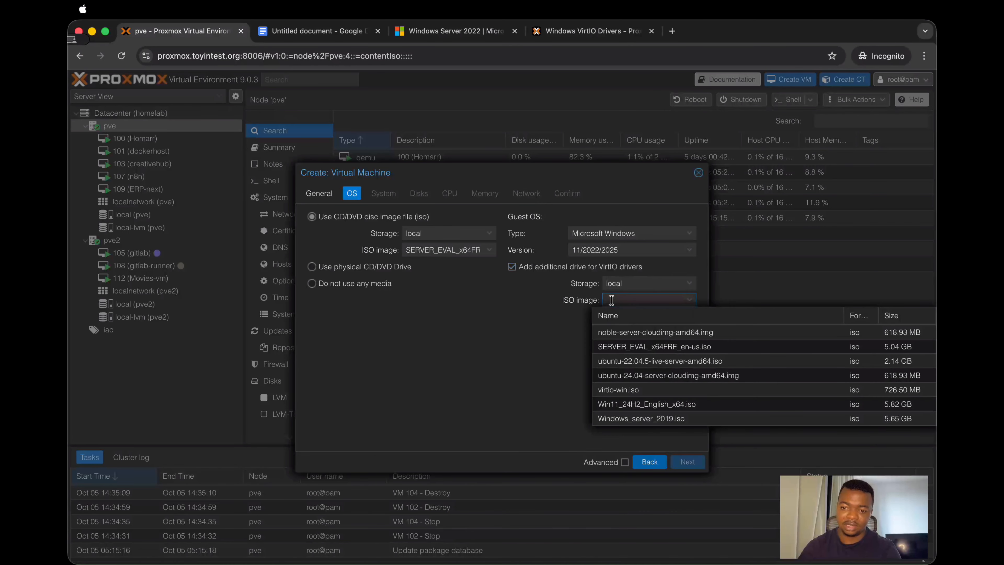
click(650, 390)
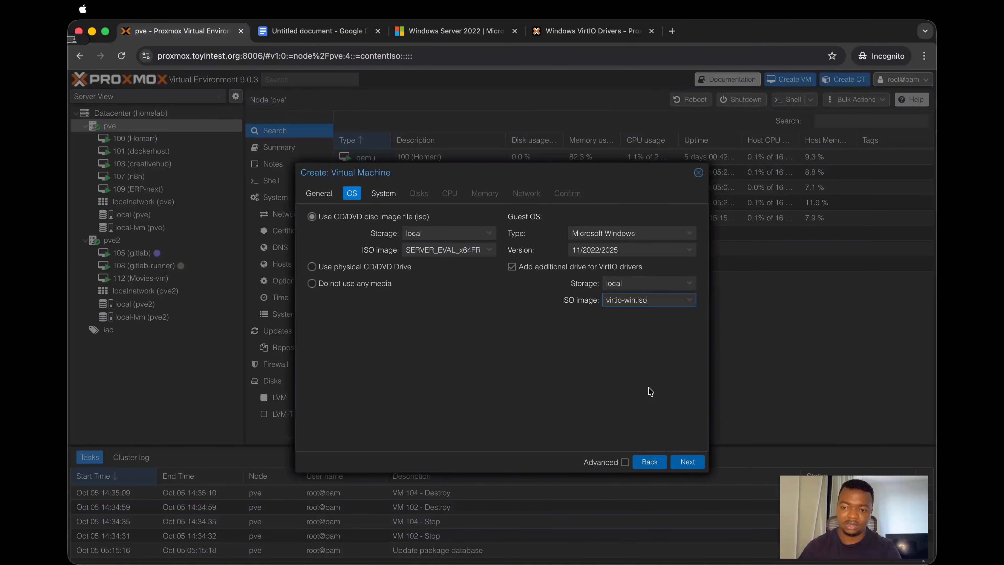
click(688, 461)
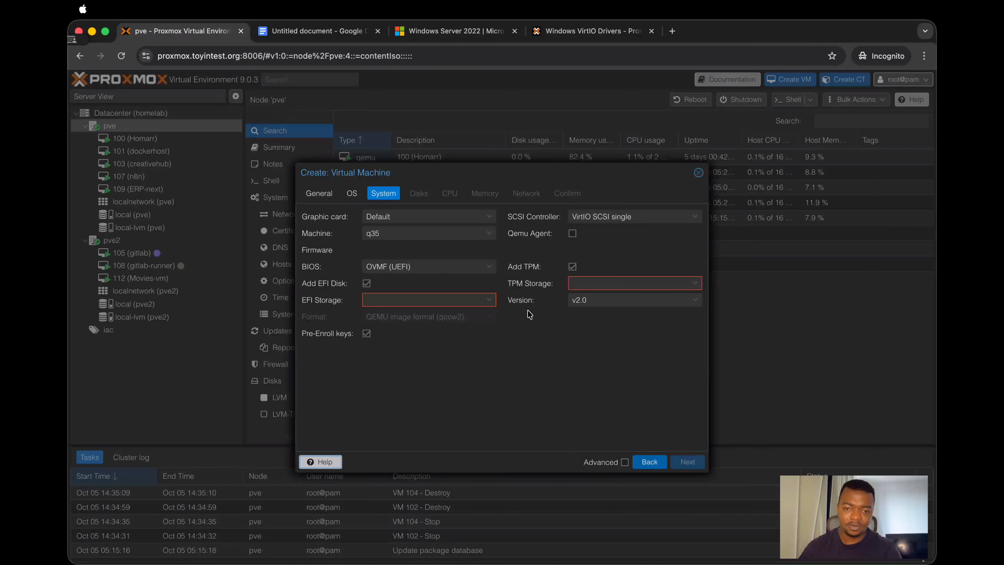
Step: Leave out the EFI disk, enable the Qemu Agent, and set the TPM storage to local-lvm
click(366, 284)
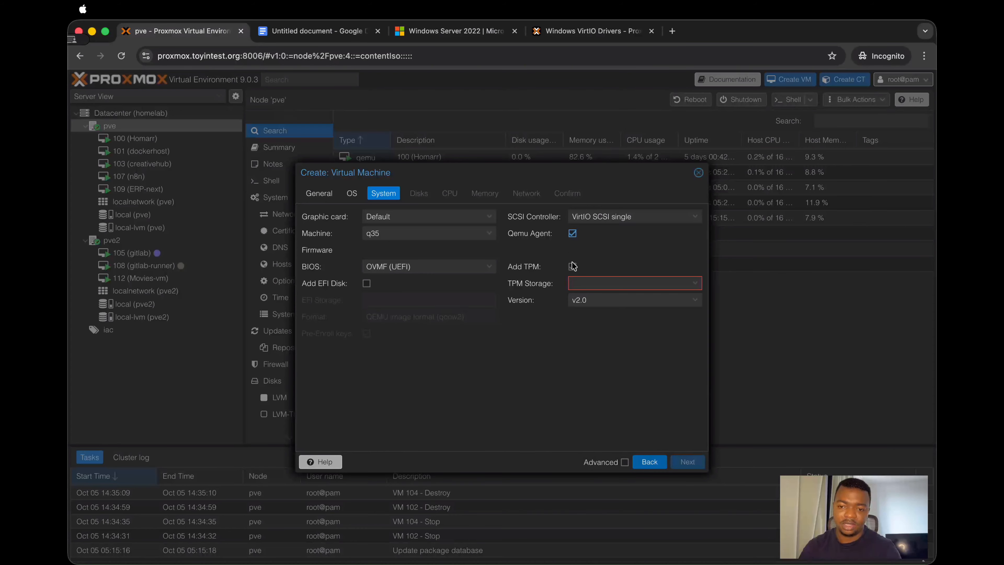
click(582, 282)
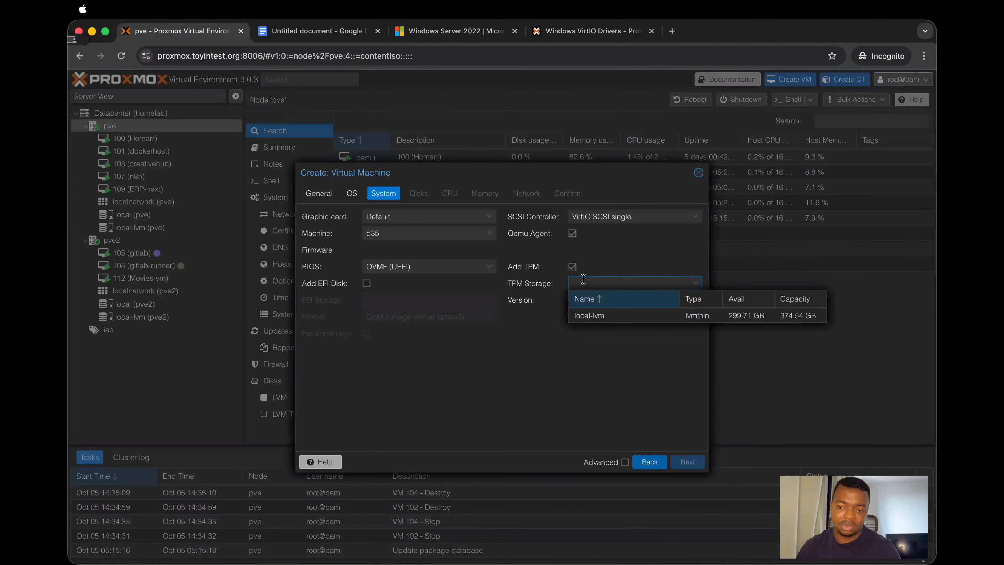
click(617, 316)
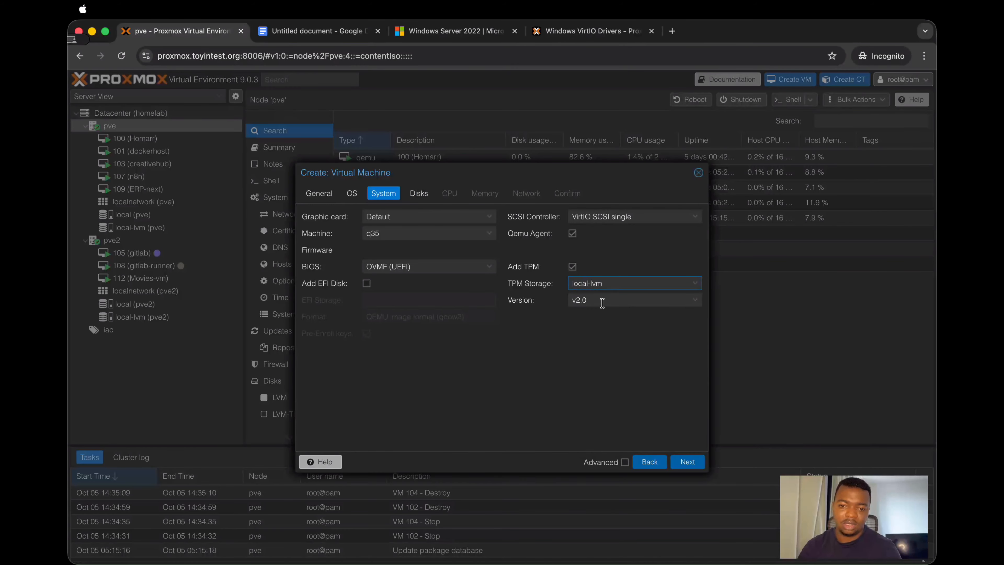
click(688, 461)
Step: Set the scsi0 disk size to 80 GiB and its cache mode to Write back
double_click(489, 296)
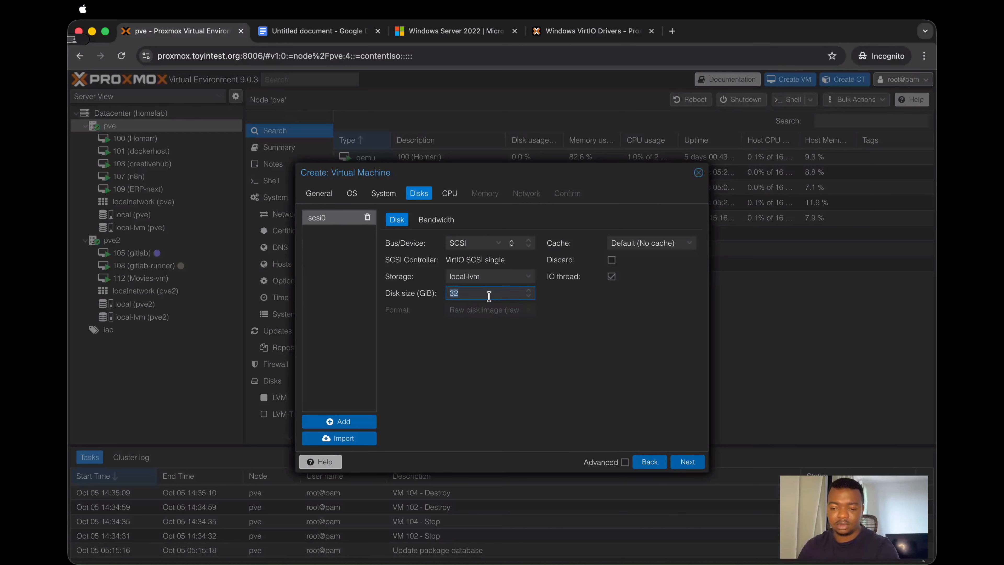
text(80)
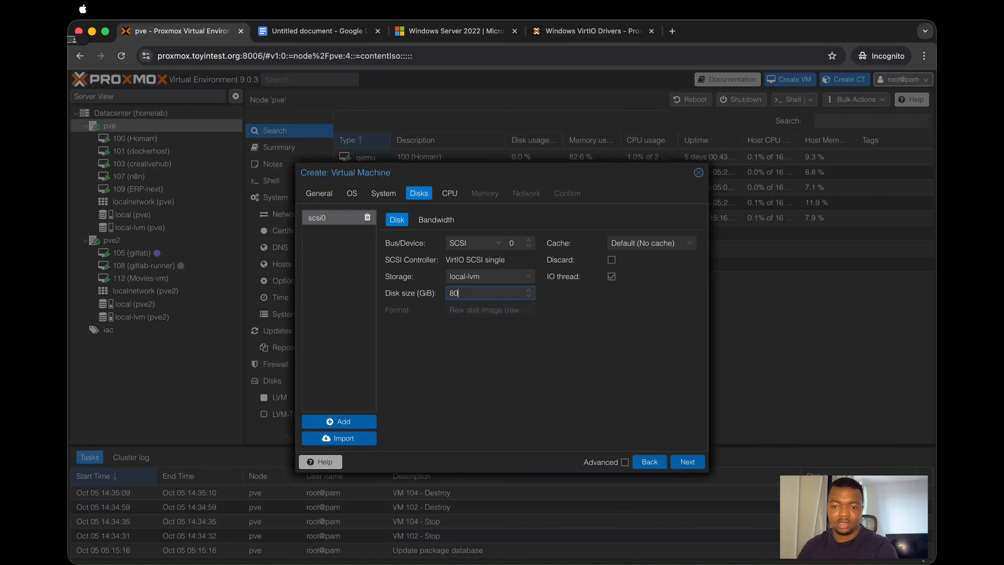
click(589, 308)
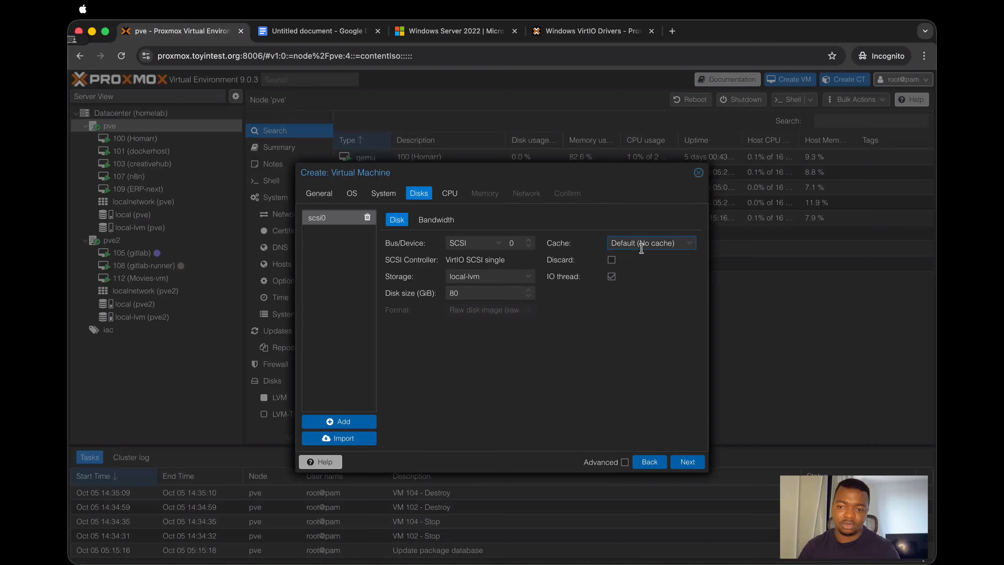
click(641, 244)
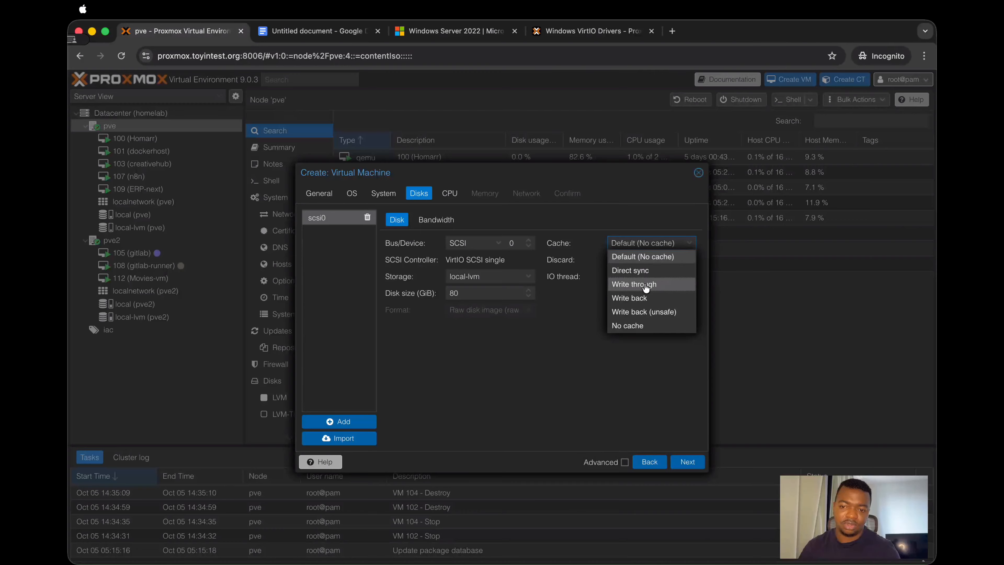
click(641, 304)
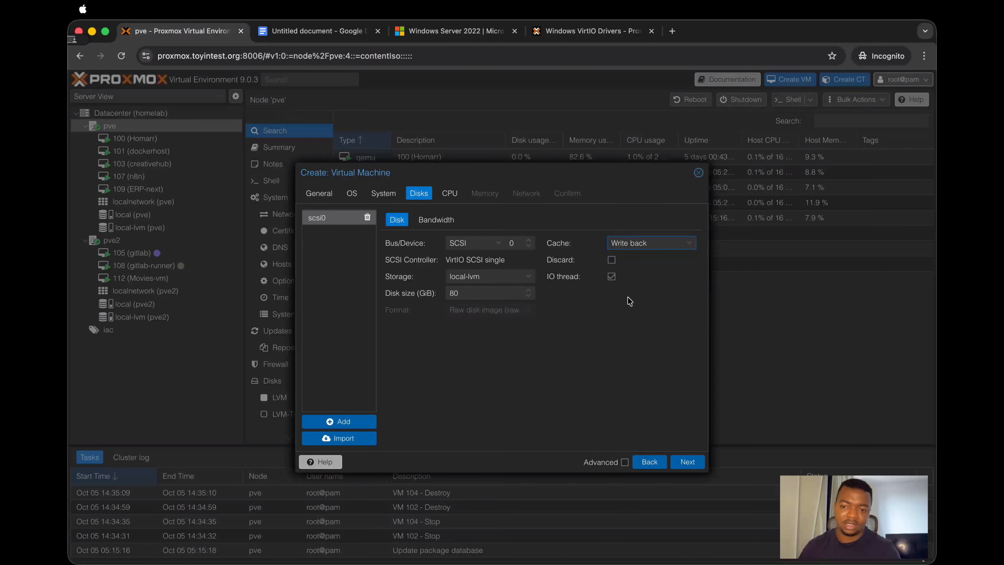
Step: Check the recommended disk cache in the Google Docs guide and set the scsi0 cache to Write through in Proxmox
click(309, 32)
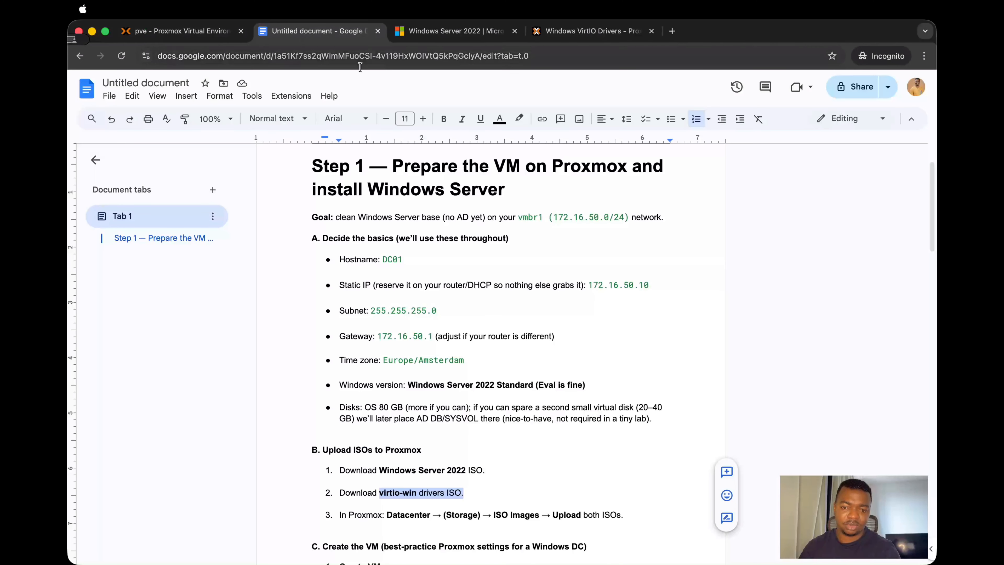
scroll(502, 303, down, 5)
scroll(502, 303, down, 8)
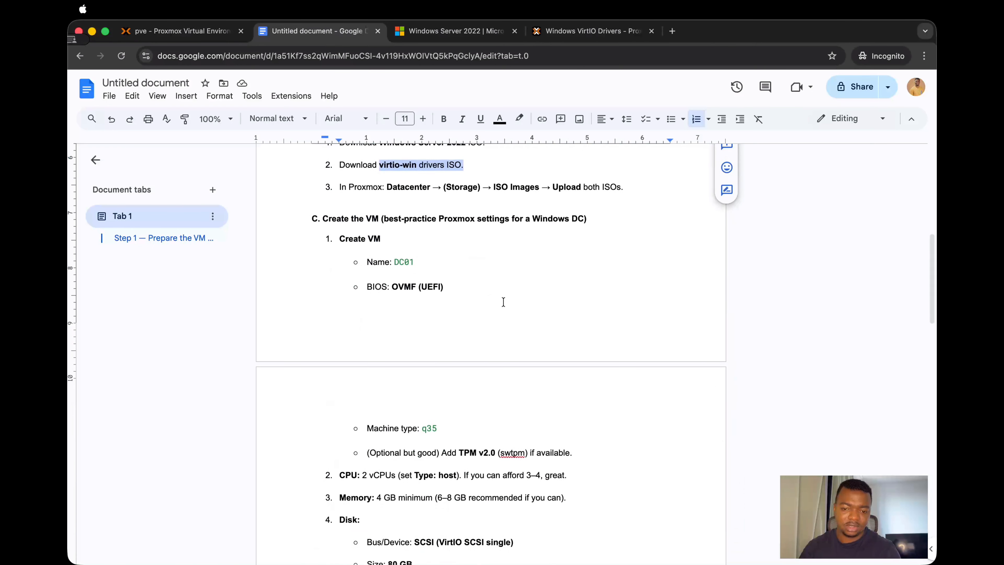
scroll(508, 310, down, 3)
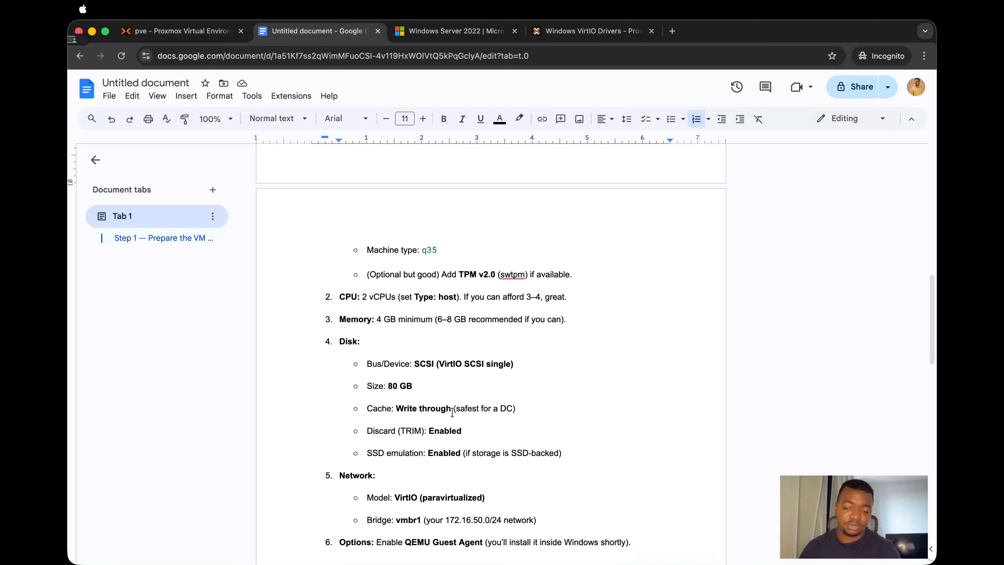
drag(396, 411, 451, 411)
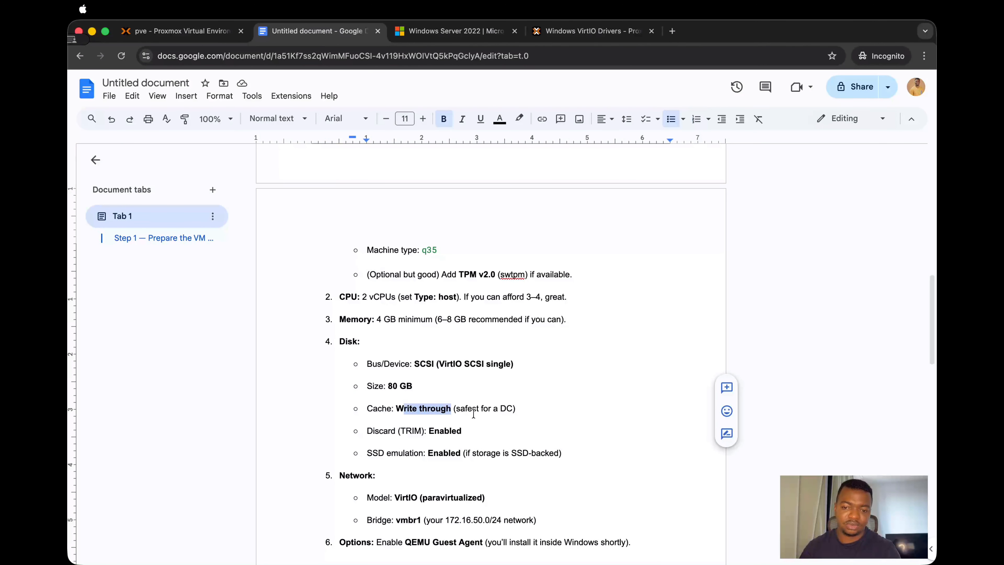
click(198, 33)
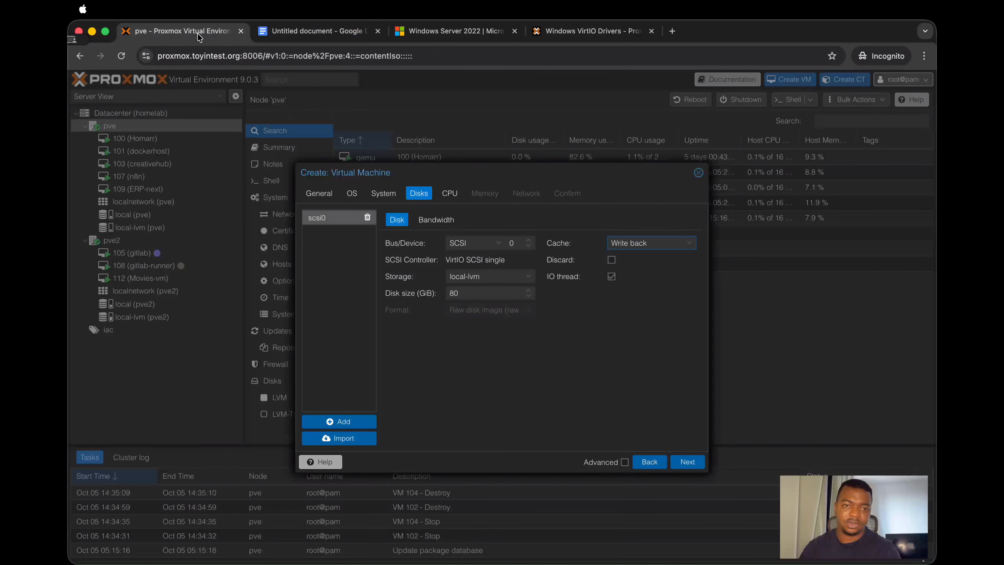
click(624, 241)
click(640, 284)
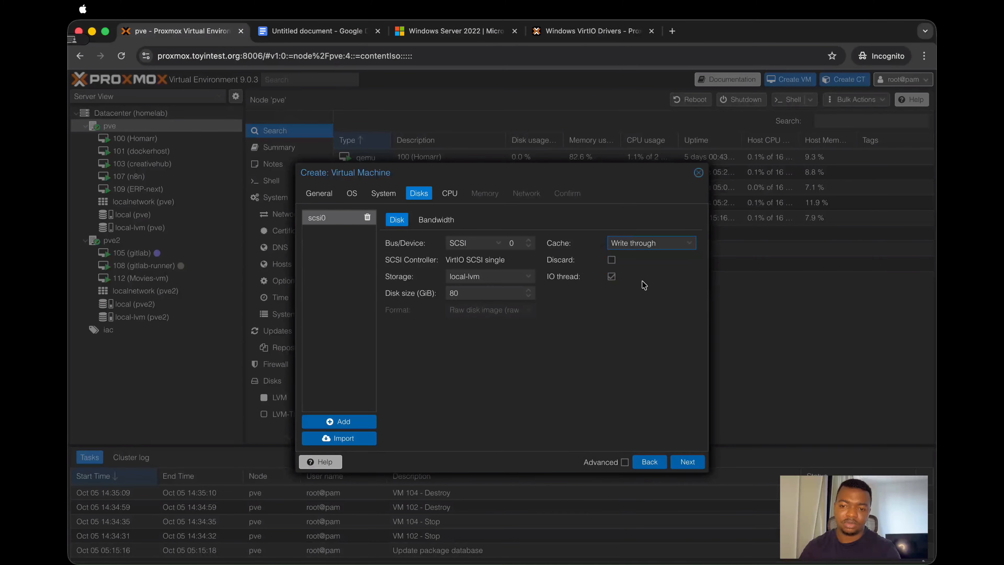
click(688, 467)
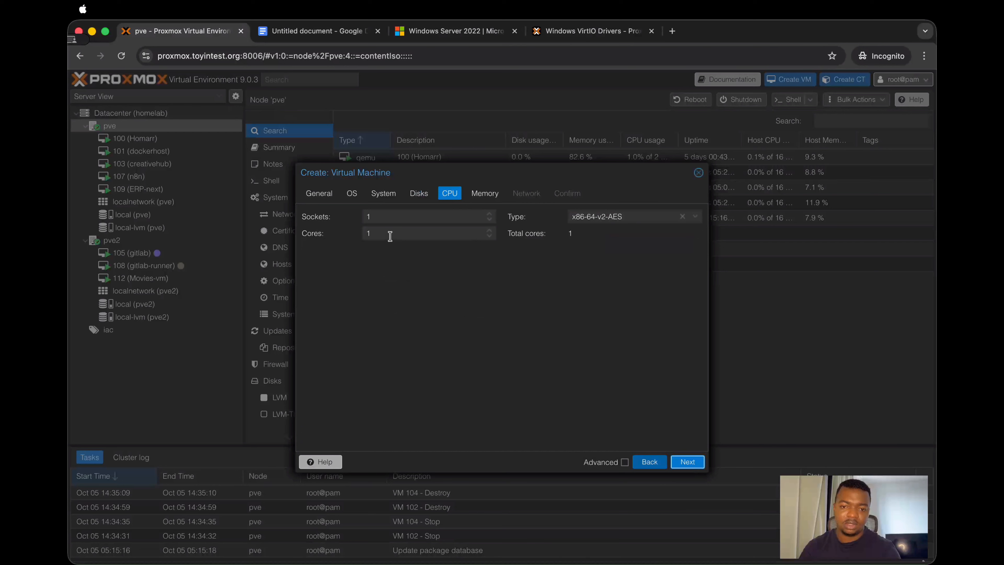
Step: Give the virtual machine 2 CPU cores of type host and accept the default memory of 4096 MiB
double_click(388, 236)
text(2)
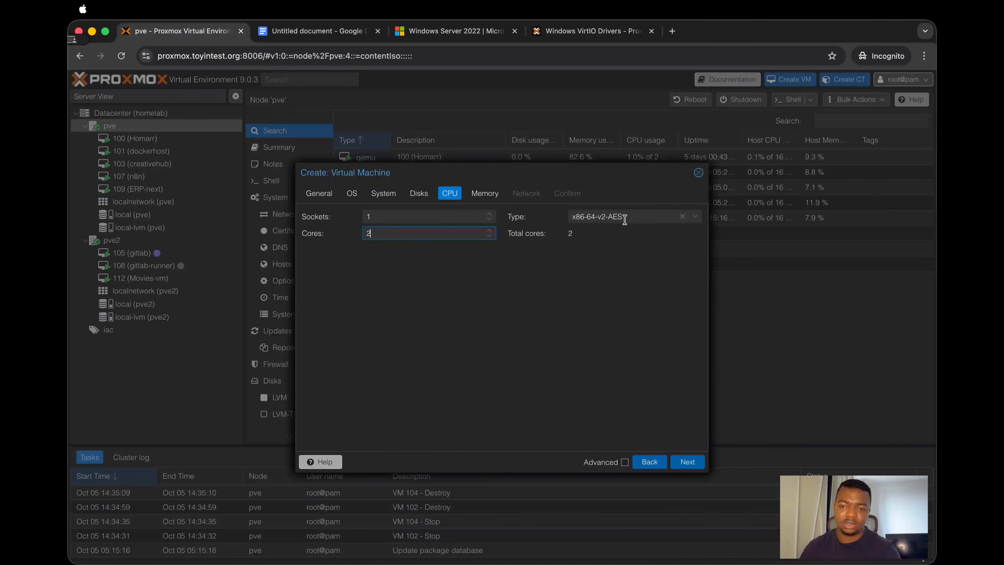
click(623, 217)
scroll(627, 340, down, 15)
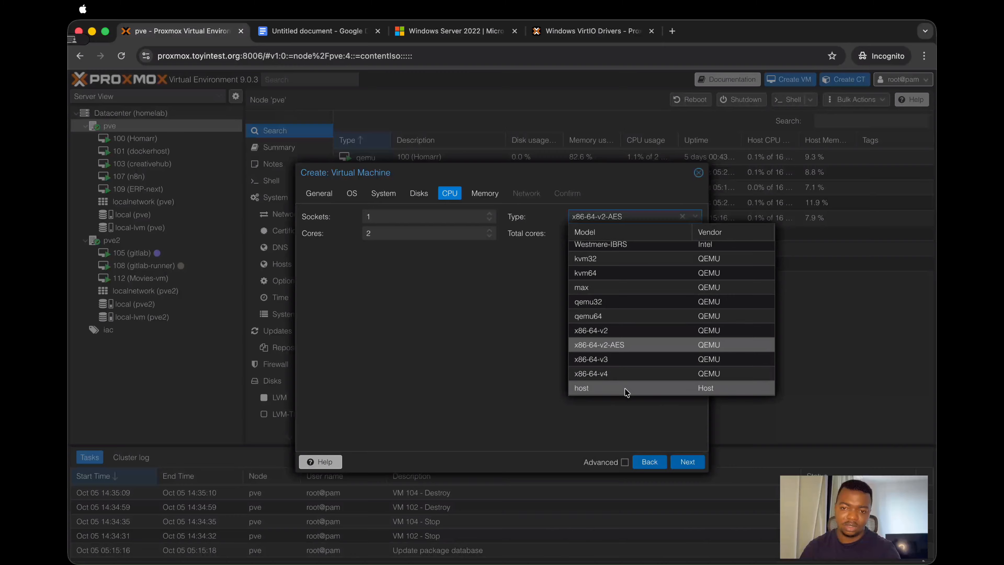
click(628, 388)
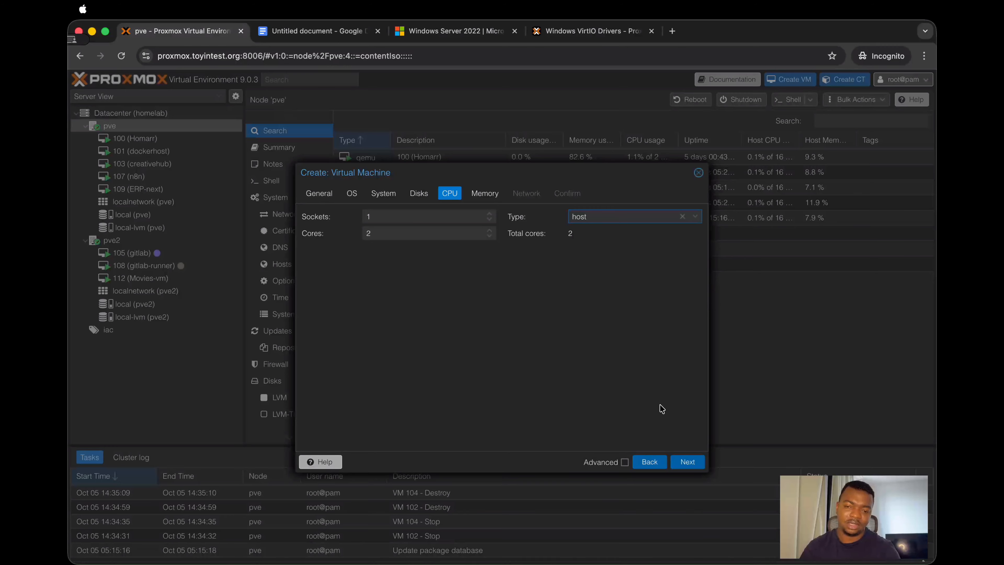
click(681, 461)
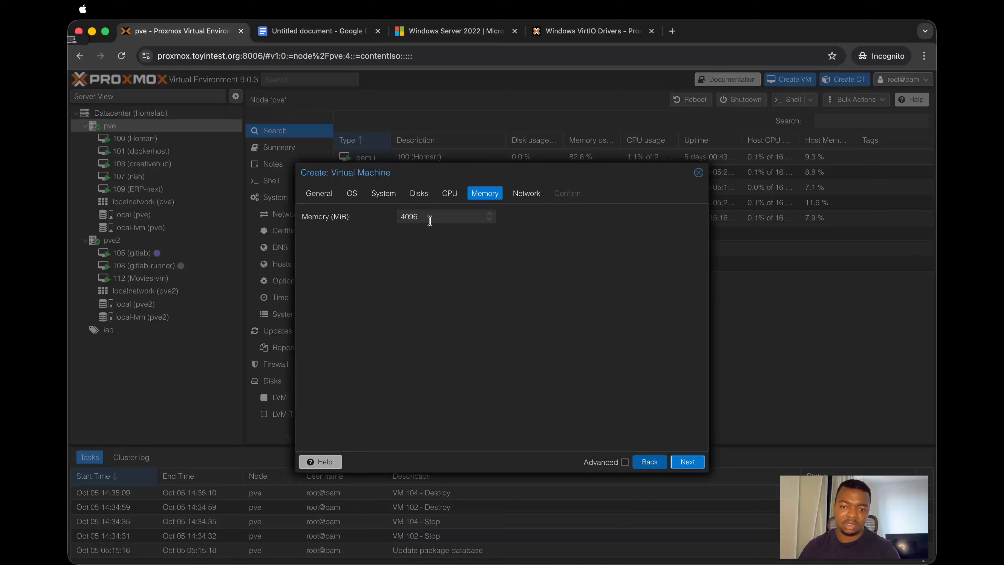
click(687, 463)
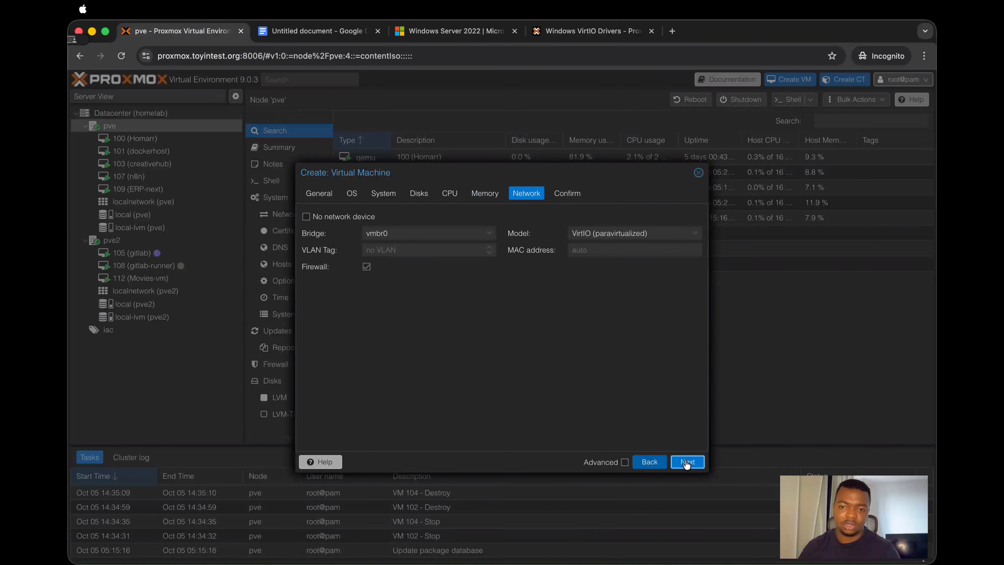
Step: Connect the network device to bridge vmbr1 and finish creating the virtual machine without starting it
click(405, 233)
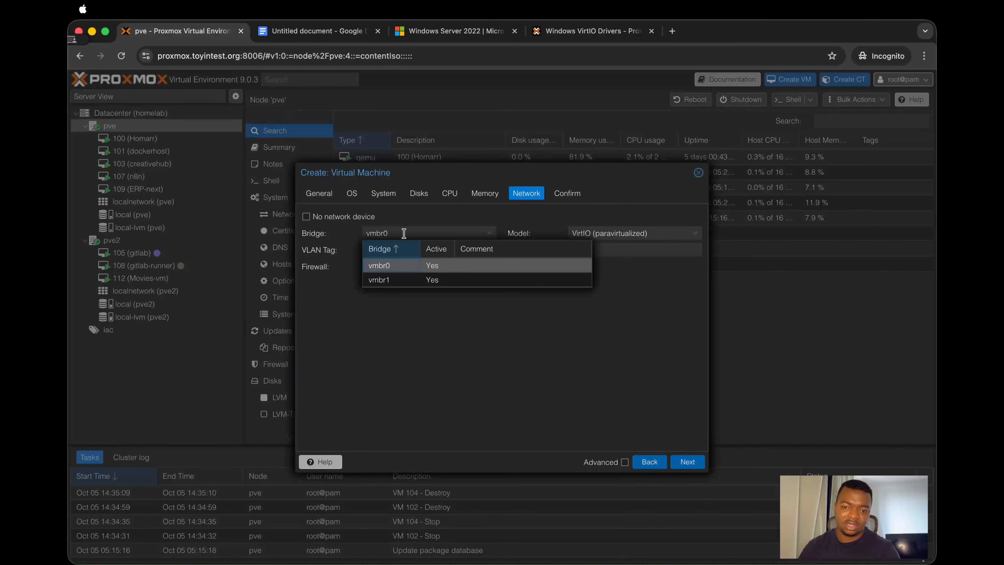
click(400, 280)
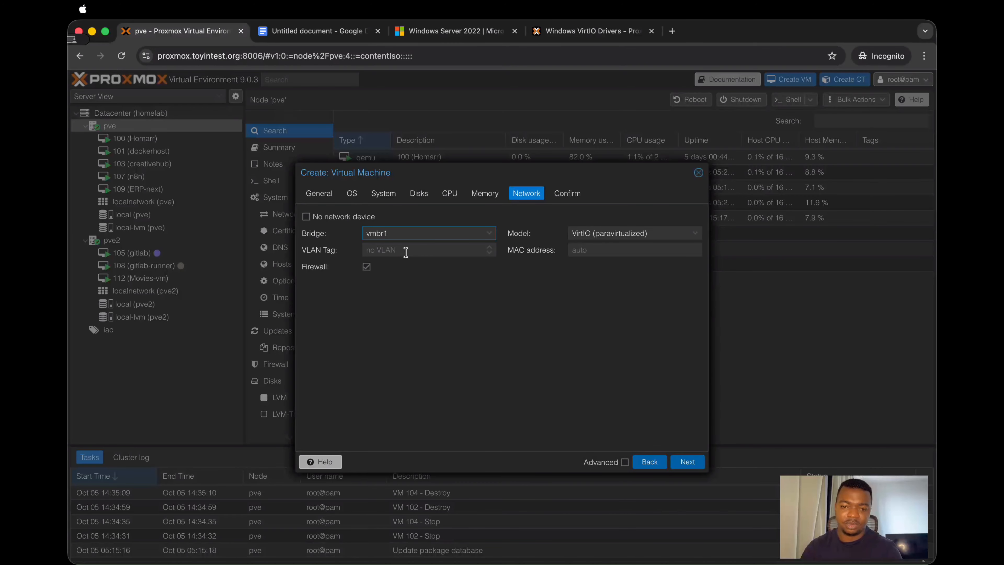
click(696, 462)
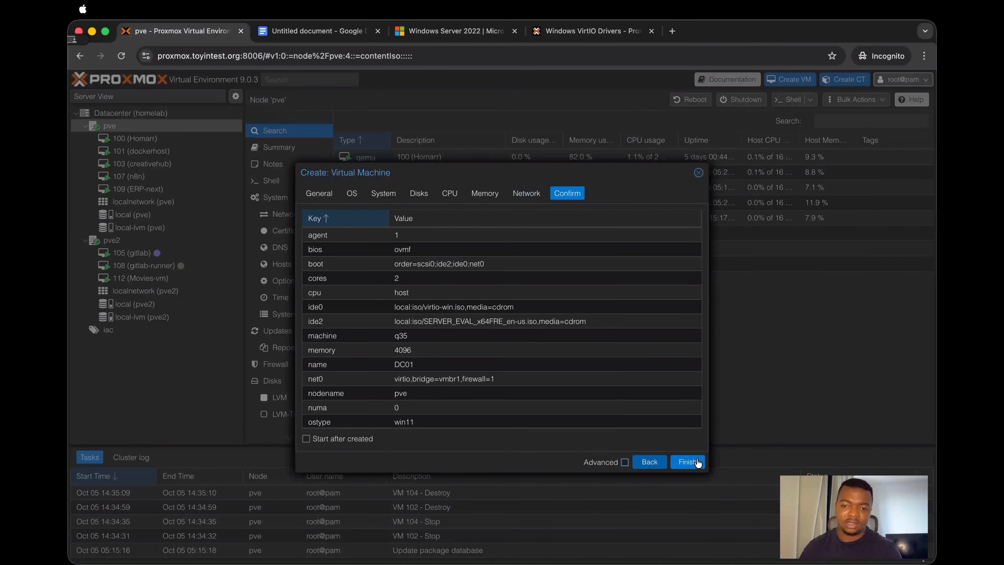
click(696, 463)
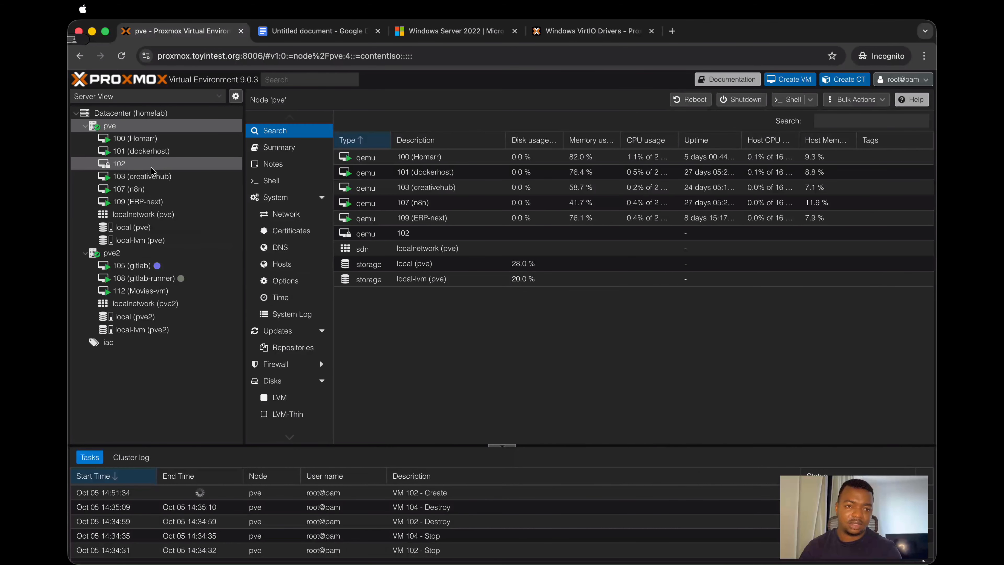
Step: Open the console of virtual machine 102 (DC01), start it and boot it from the Windows Server installation CD
click(130, 166)
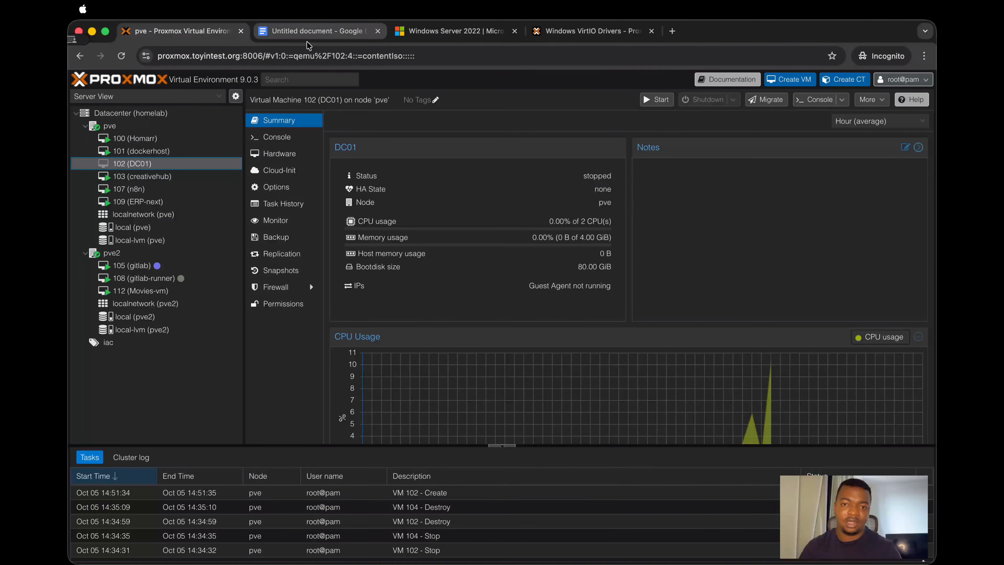
click(286, 137)
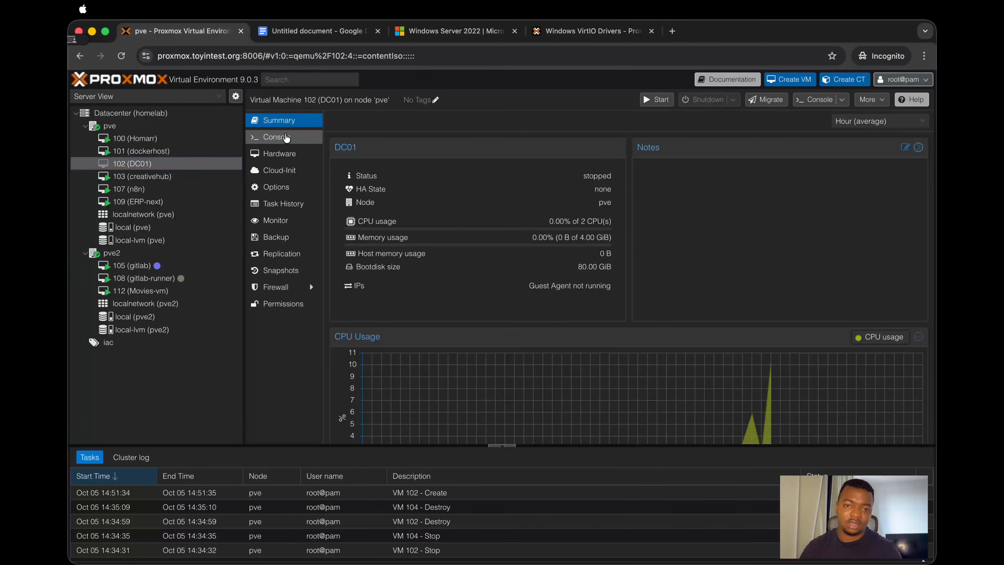
click(637, 294)
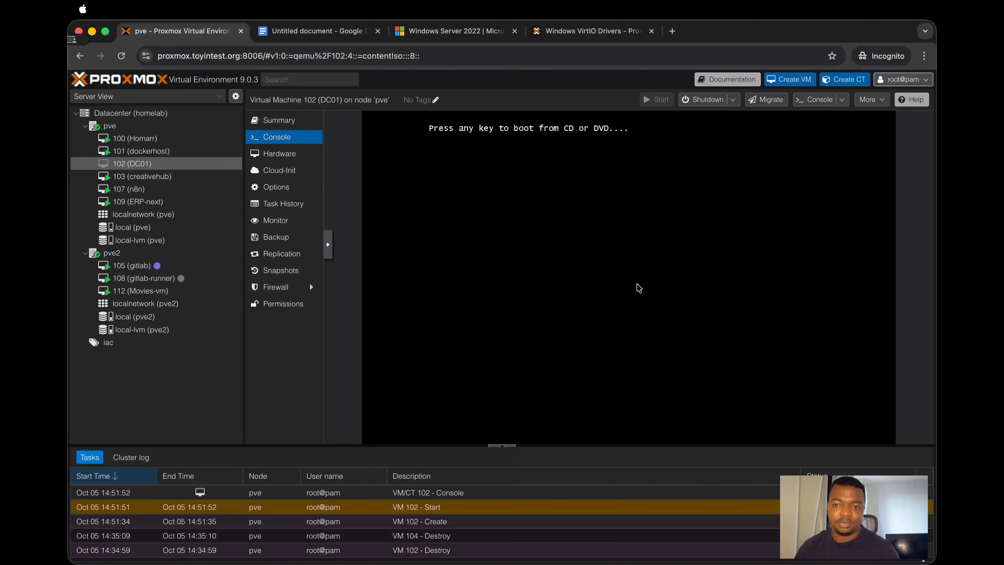
key(Return)
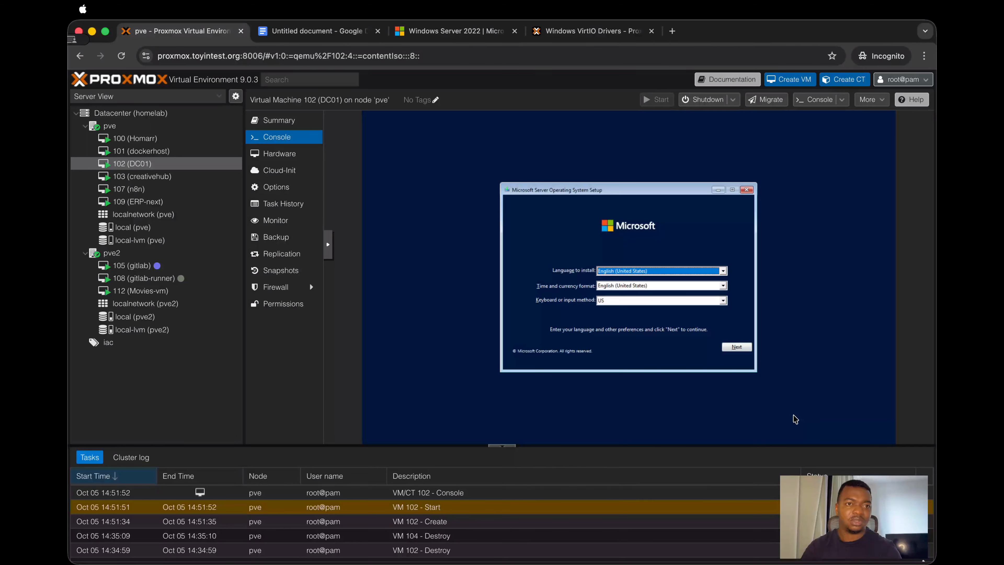
Step: Begin Windows Server setup with the default language settings and choose the Windows Server 2022 Standard Evaluation (Desktop Experience) edition
click(726, 350)
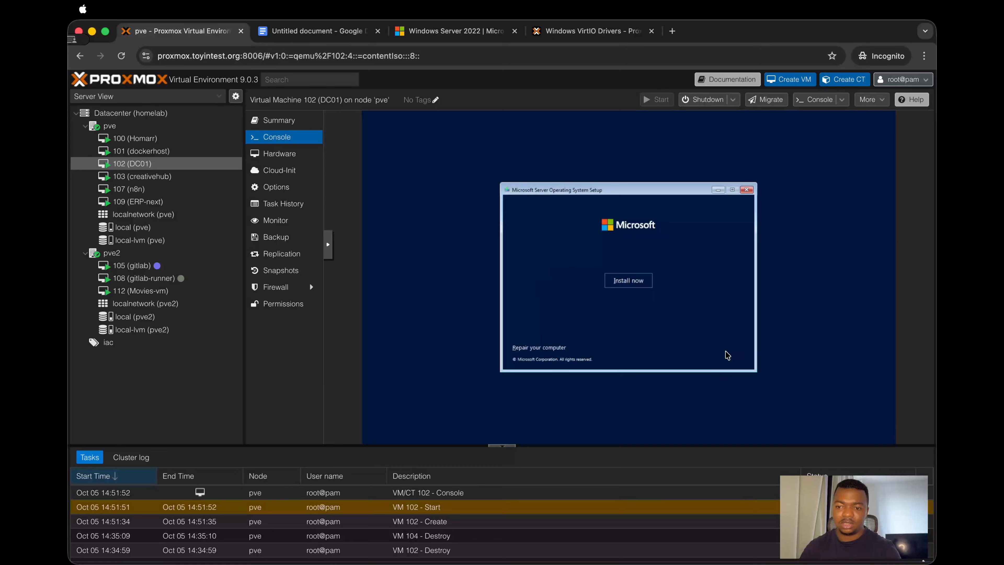
click(628, 281)
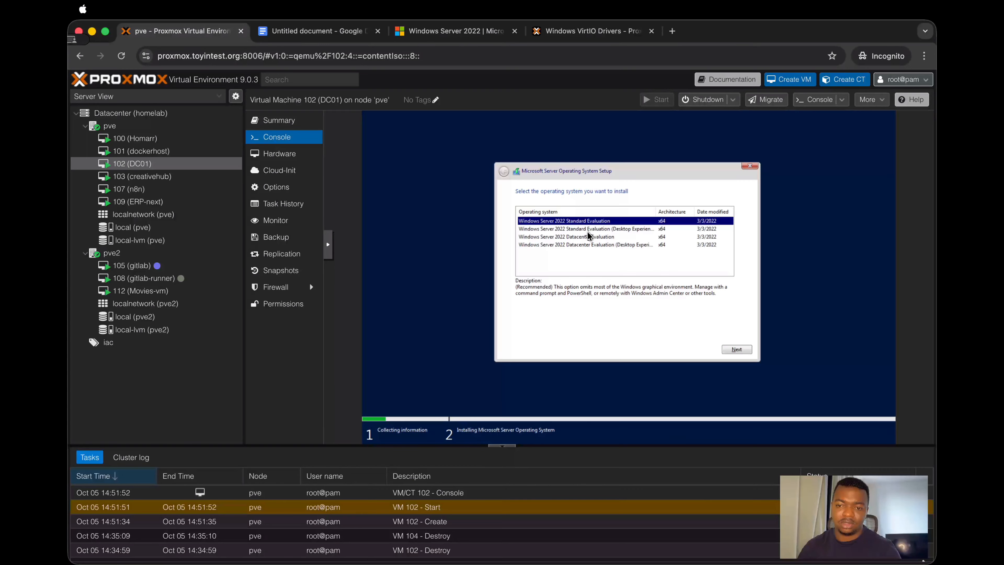
click(620, 230)
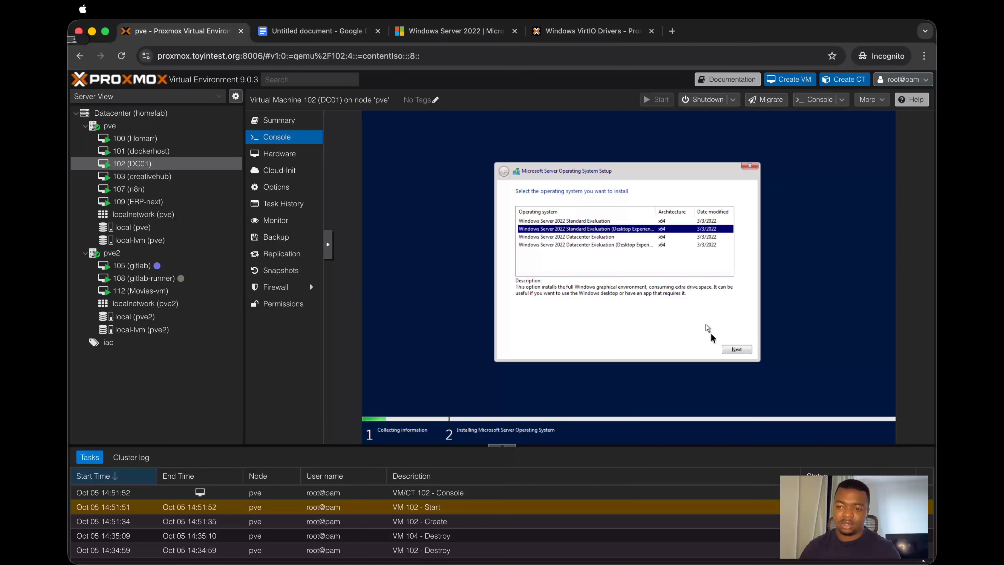
click(735, 350)
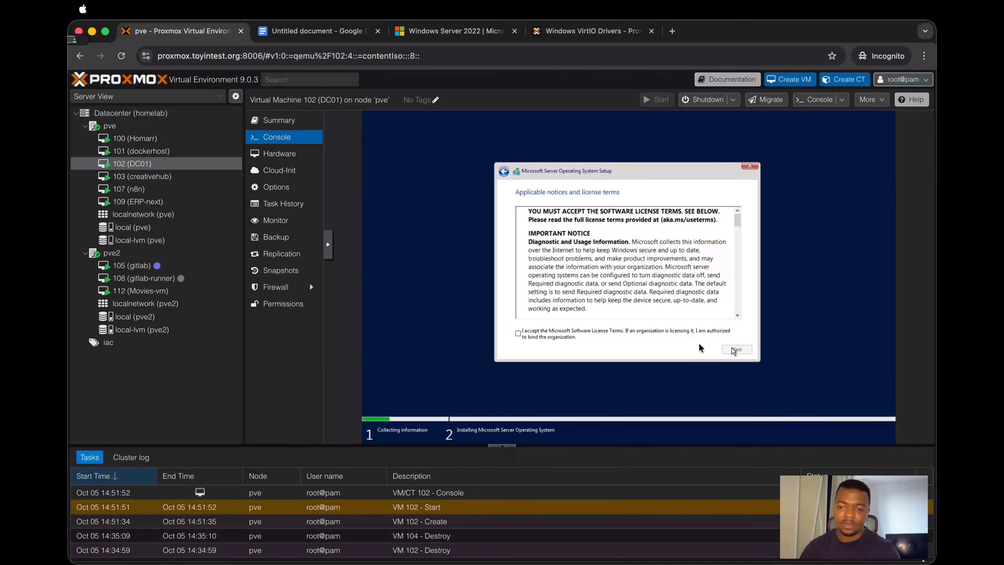
Step: Accept the Microsoft license terms and choose the custom installation of the server operating system only
click(576, 333)
click(736, 349)
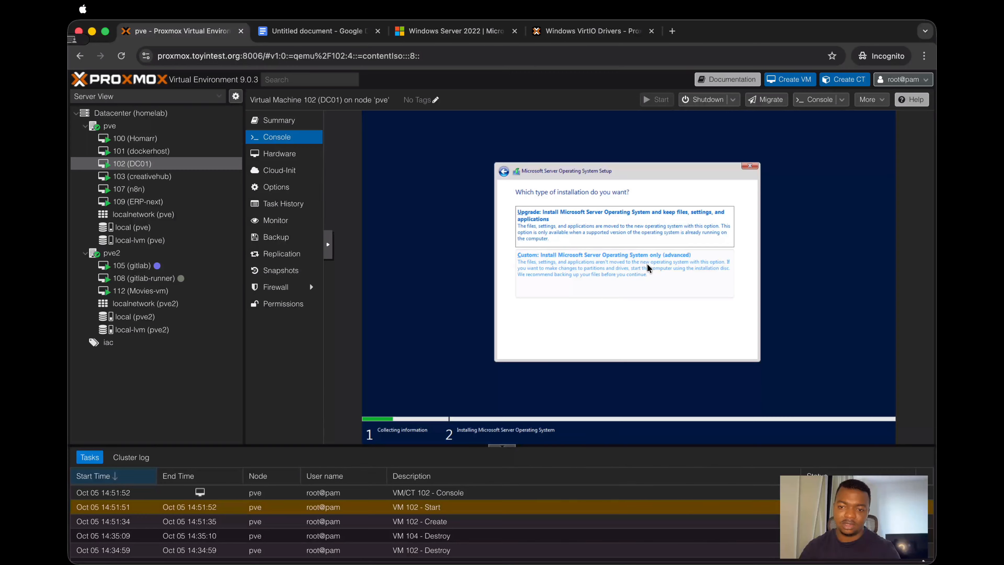
click(630, 268)
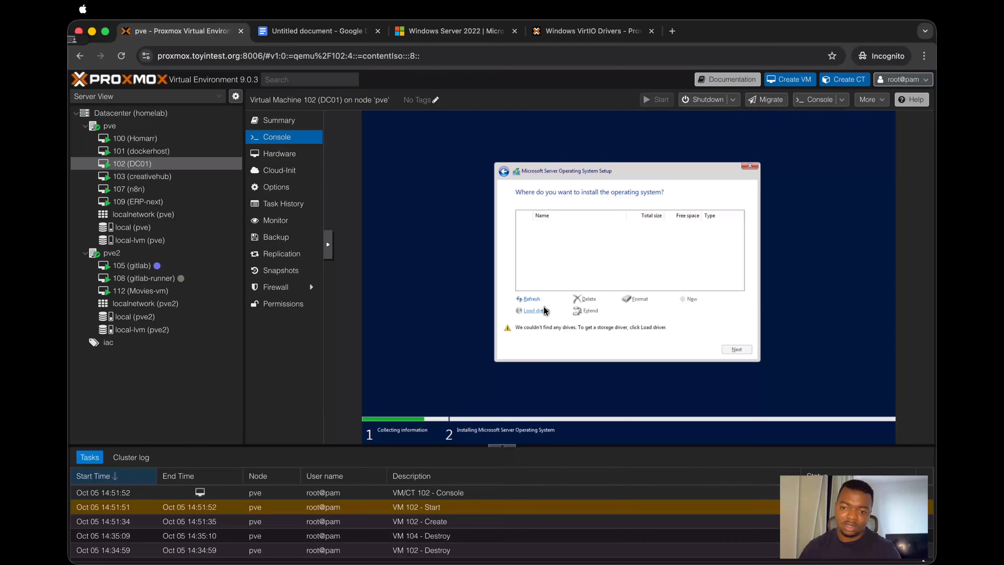
Step: Load the VirtIO SCSI driver from amd64\2k22 on the virtio-win CD and start installing Windows Server on Drive 0's unallocated space
click(538, 311)
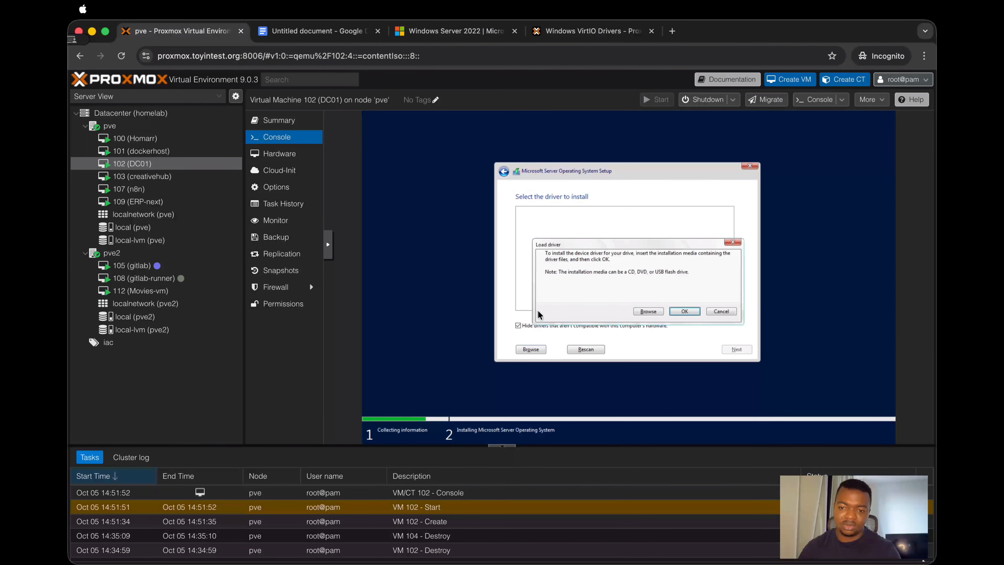
click(647, 311)
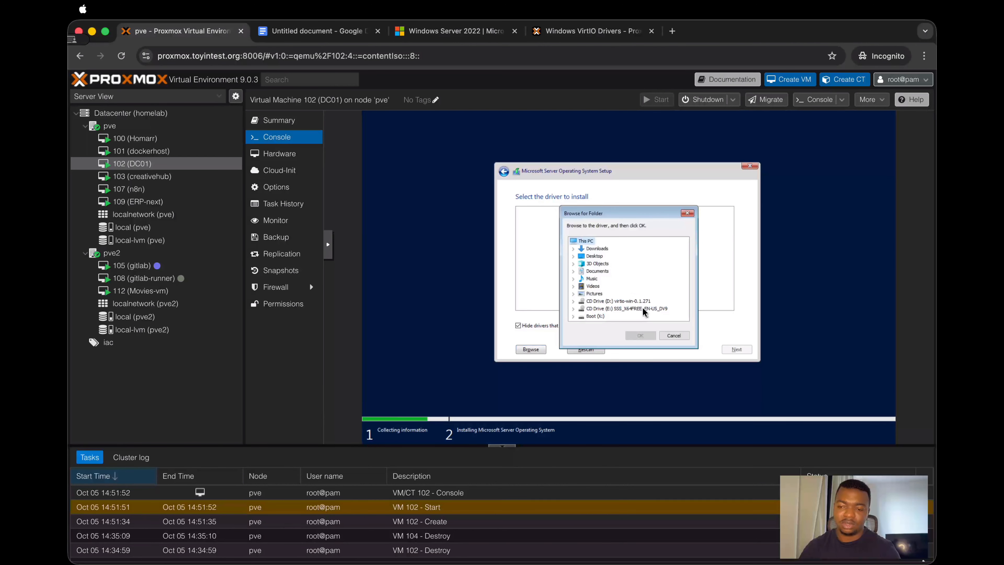
click(573, 301)
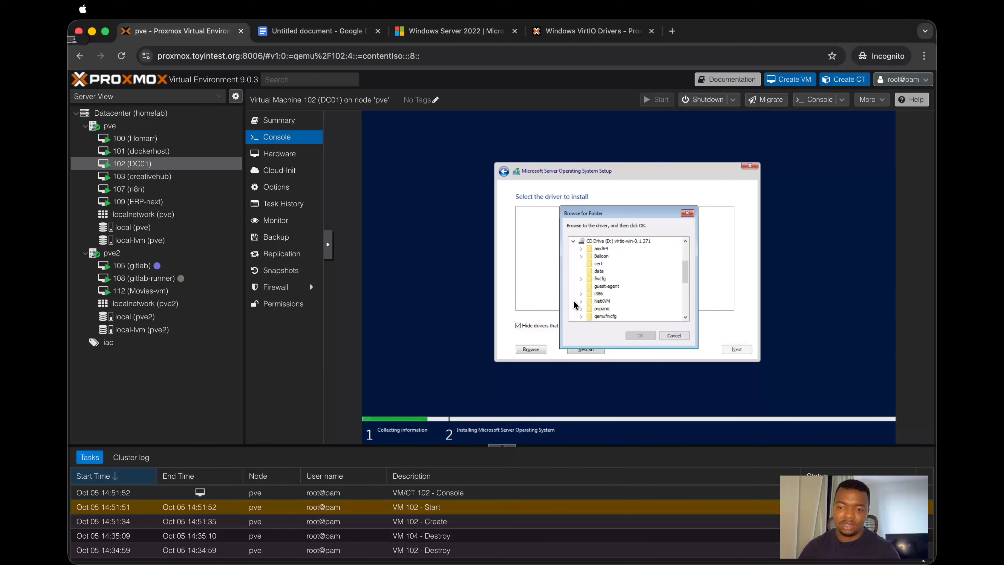
click(581, 250)
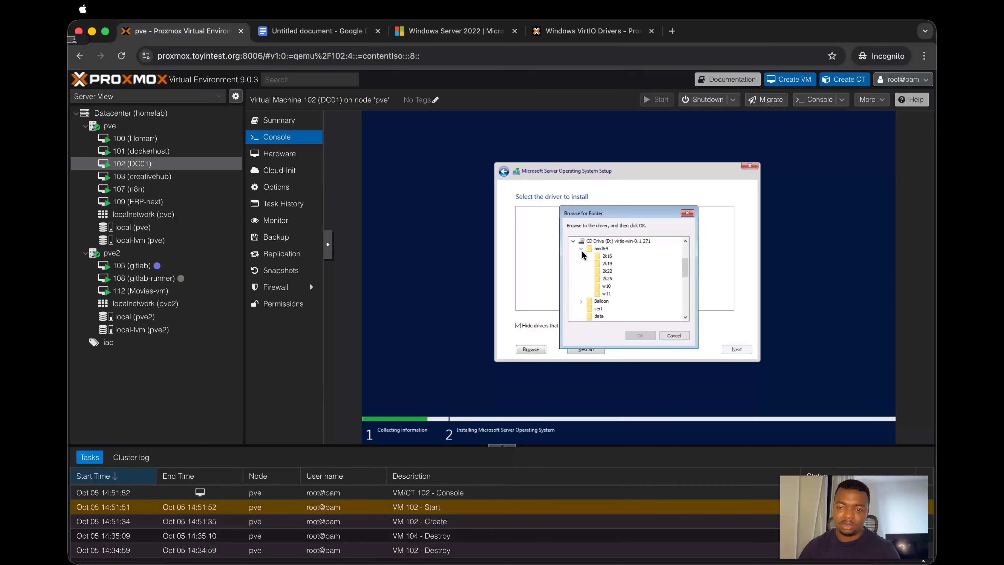
click(607, 272)
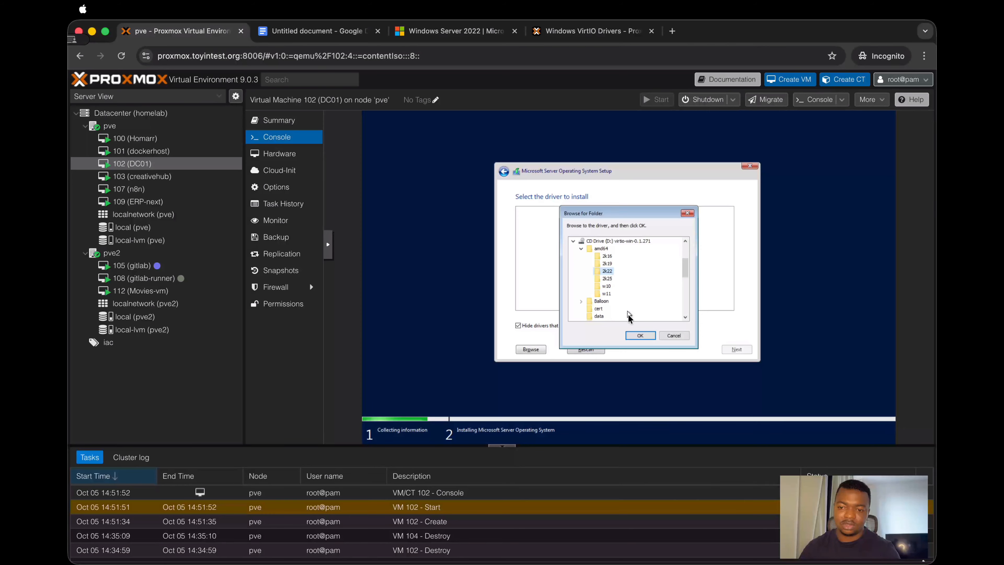
click(648, 335)
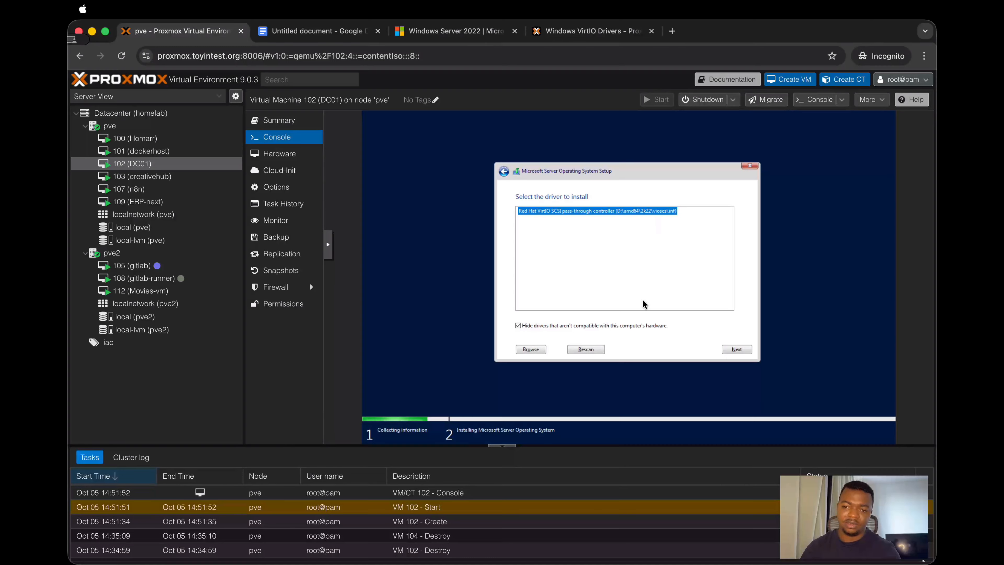
click(727, 348)
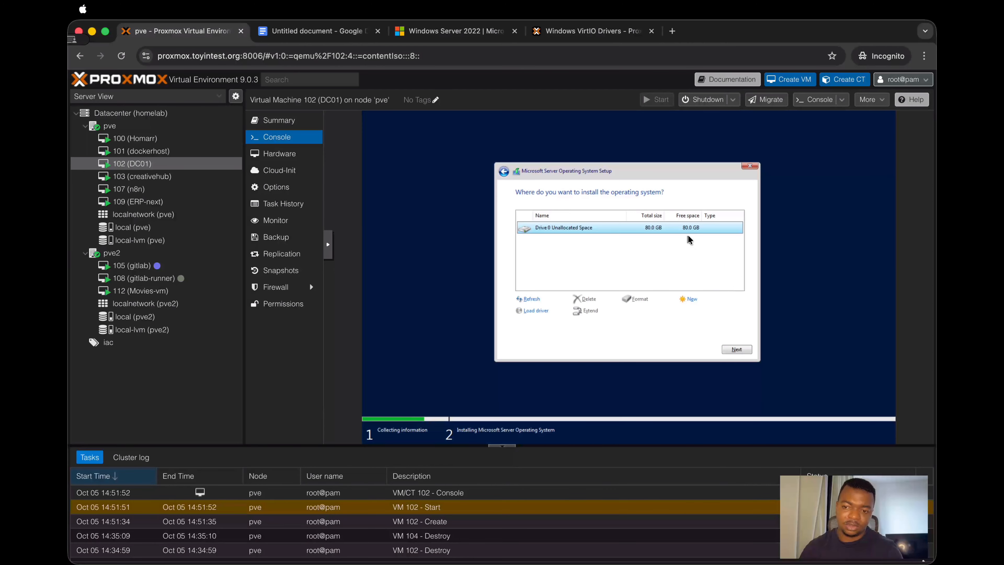
click(739, 349)
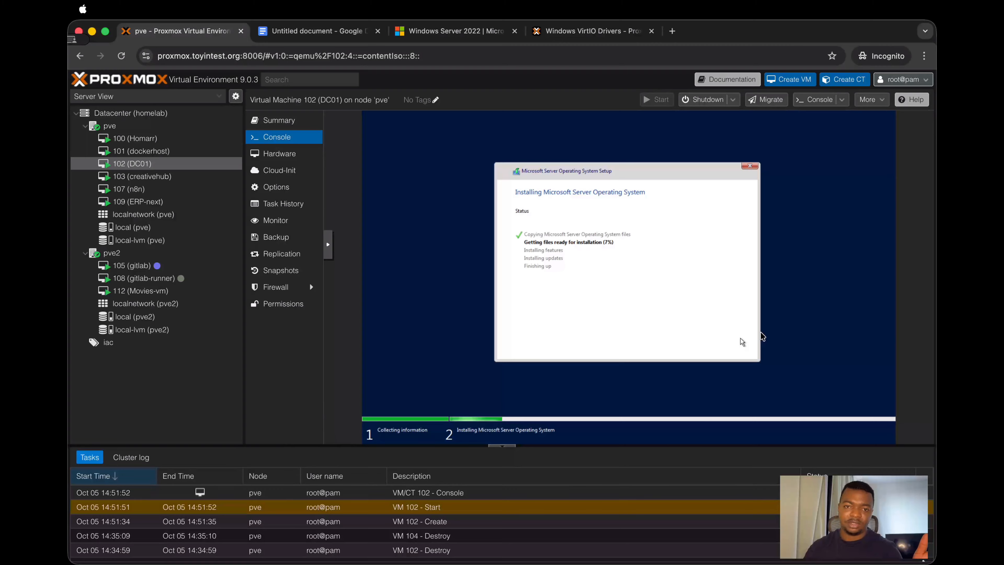
Step: Review the Google Docs guide's Windows installation, first-login and base hardening instructions, and return to the Proxmox console
click(316, 32)
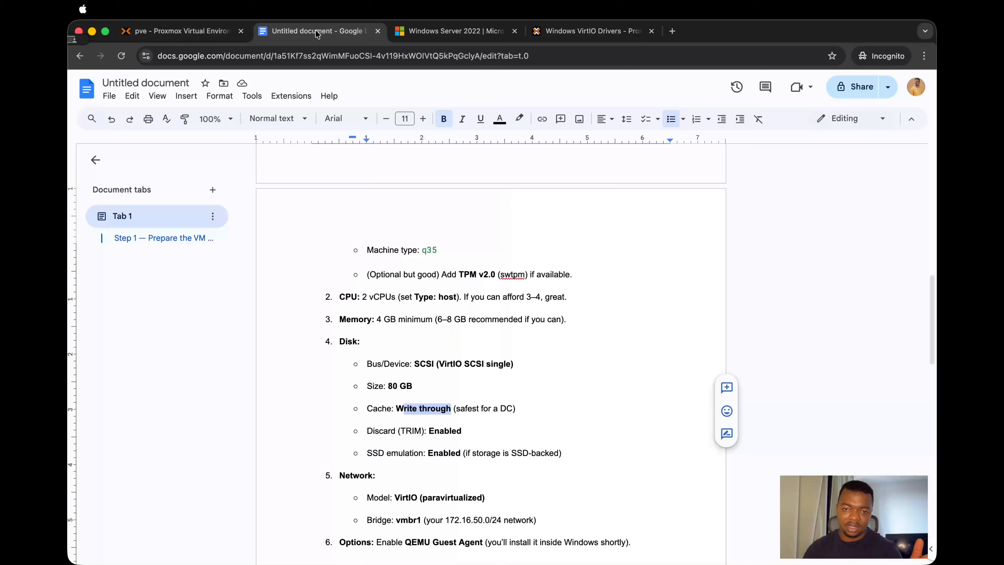
scroll(488, 293, down, 5)
scroll(488, 292, down, 2)
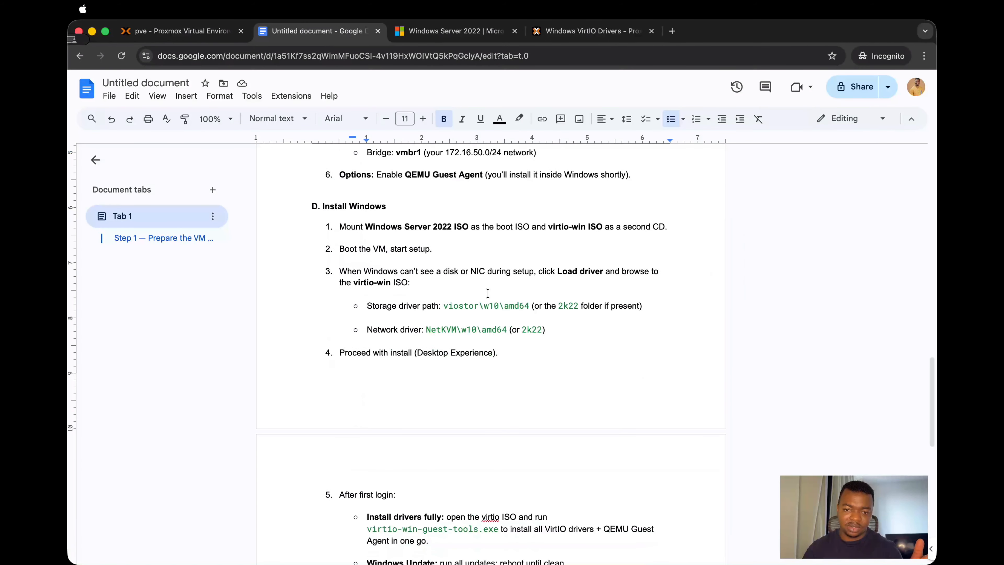
scroll(488, 292, down, 4)
scroll(488, 292, up, 2)
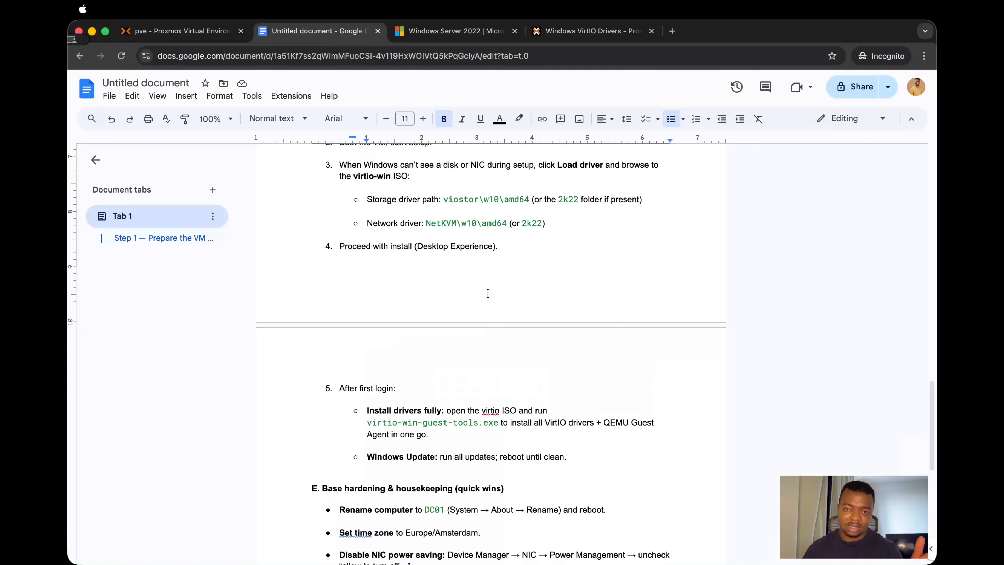
scroll(488, 292, down, 4)
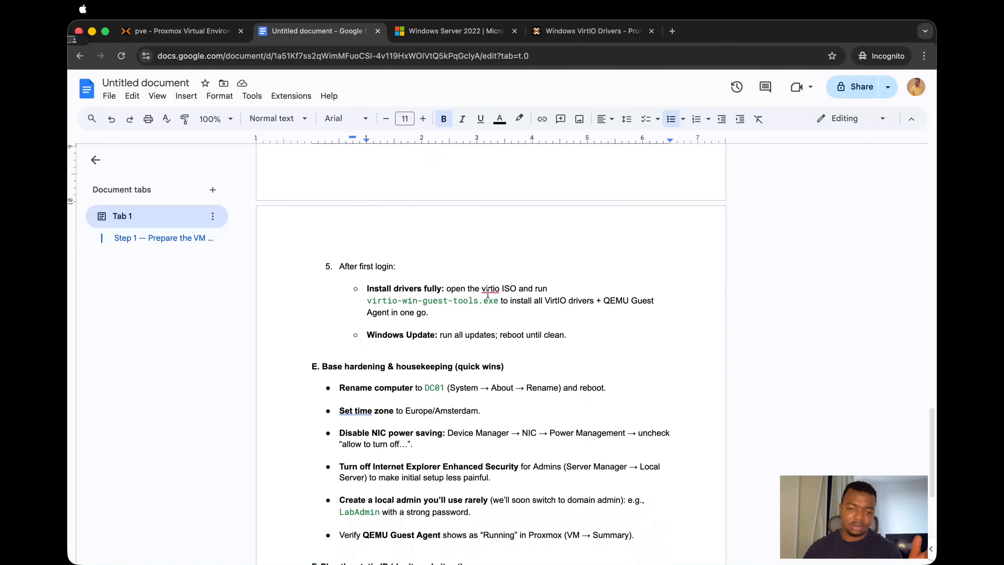
scroll(488, 293, down, 1)
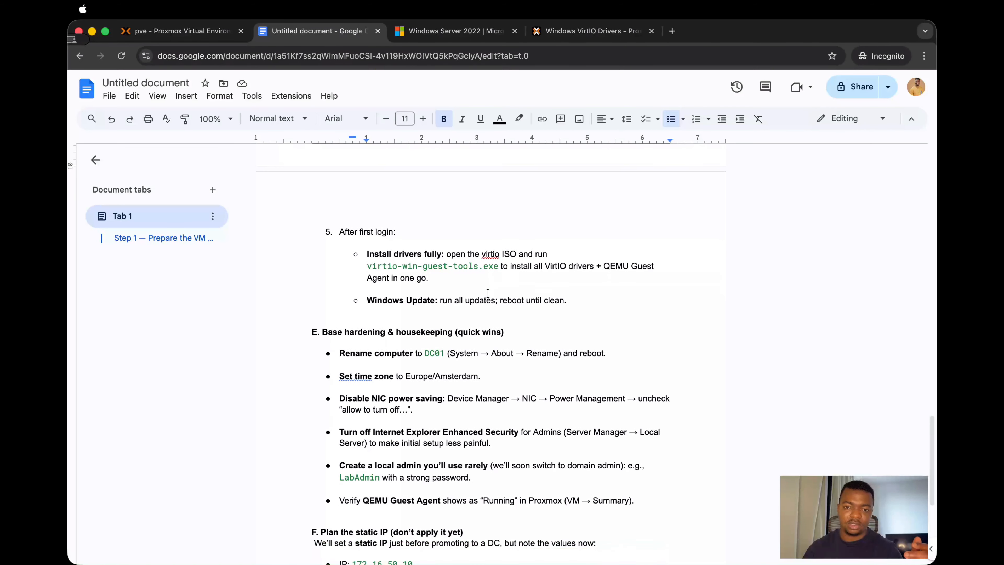
click(182, 32)
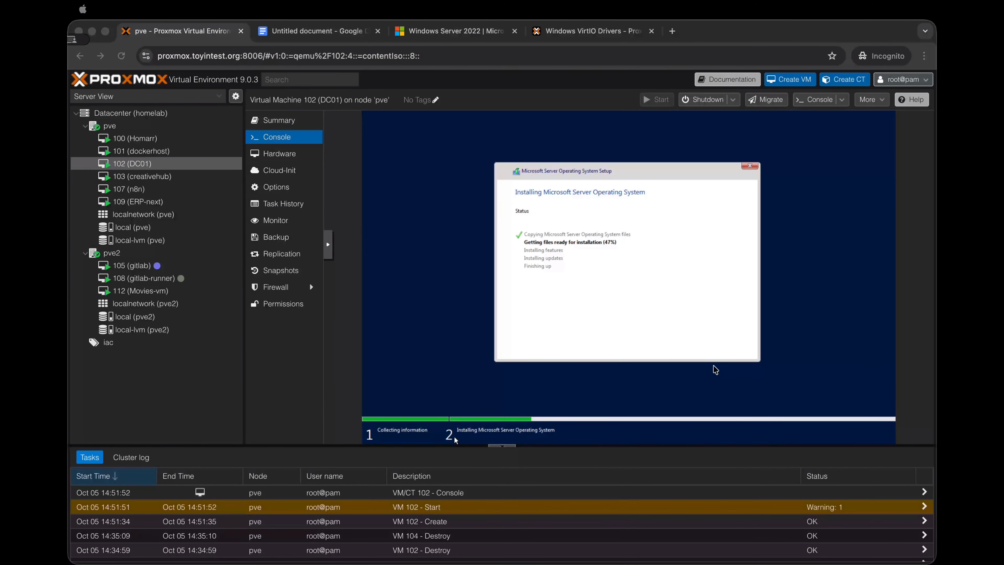
click(316, 32)
click(211, 36)
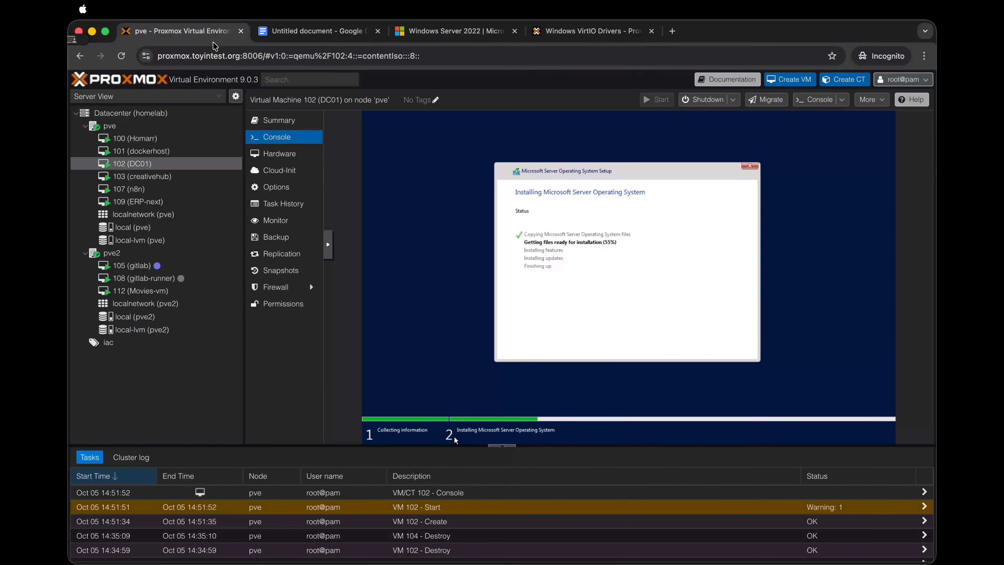
right_click(288, 37)
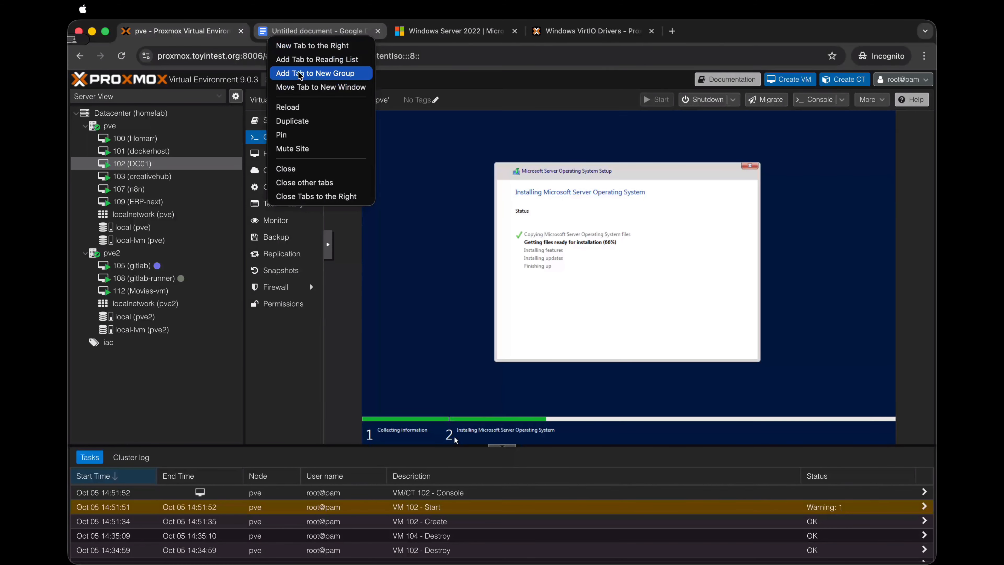
click(273, 37)
click(274, 35)
click(273, 56)
click(182, 31)
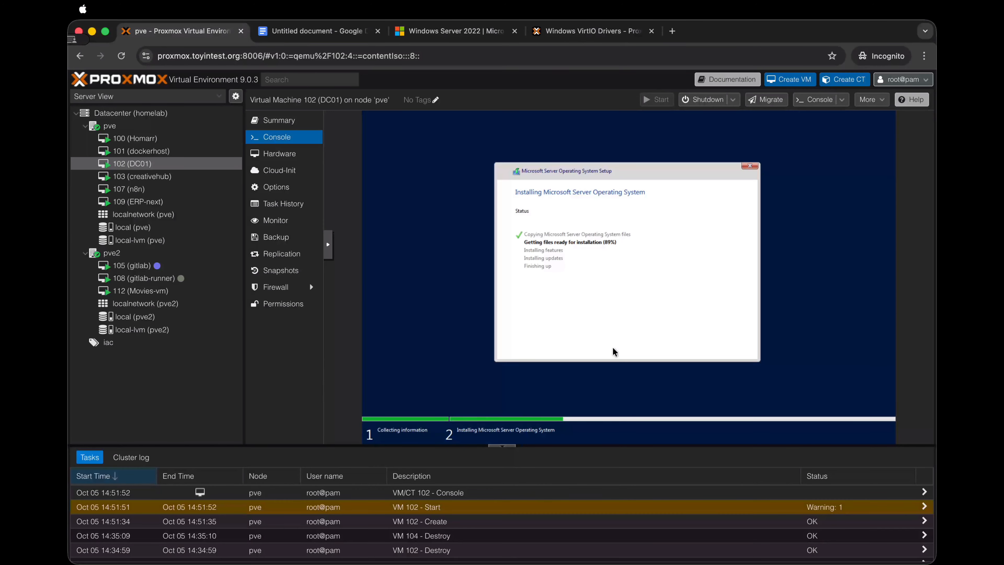
key(ctrl+Tab)
scroll(492, 304, up, 2)
scroll(492, 305, down, 4)
click(183, 32)
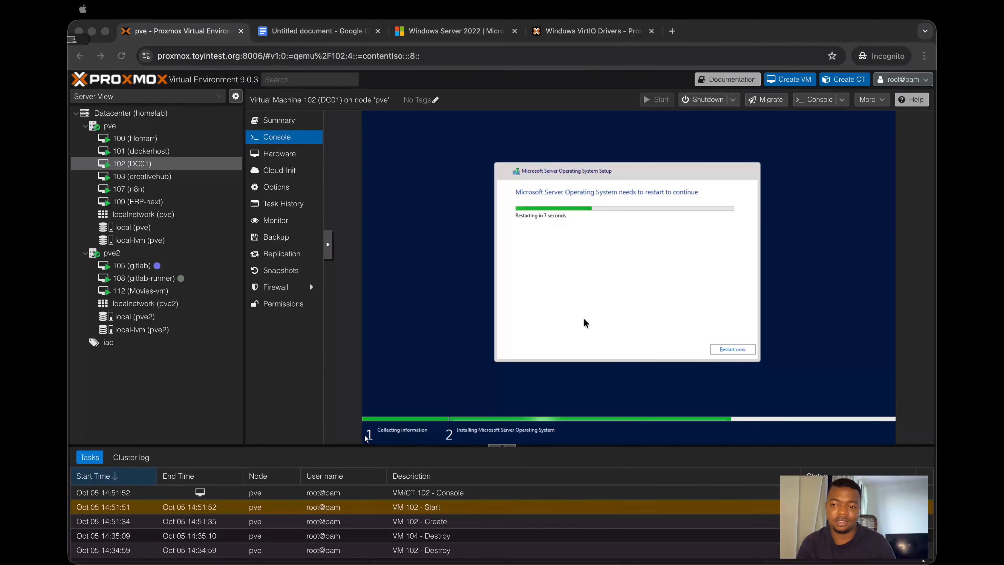
Step: Restart the server to continue setup and set the built-in Administrator account's password, entering it in both password fields
click(728, 349)
click(732, 348)
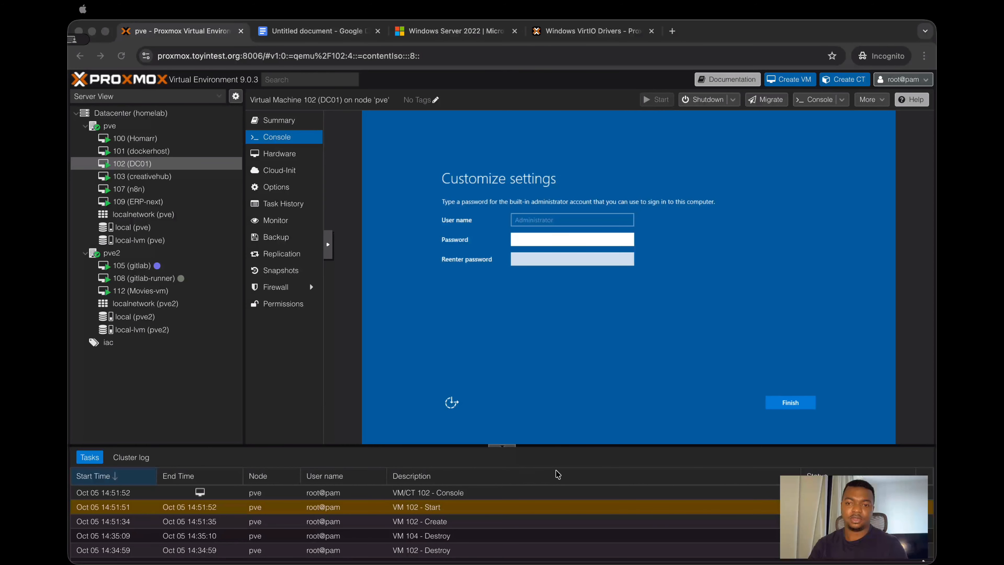
click(533, 240)
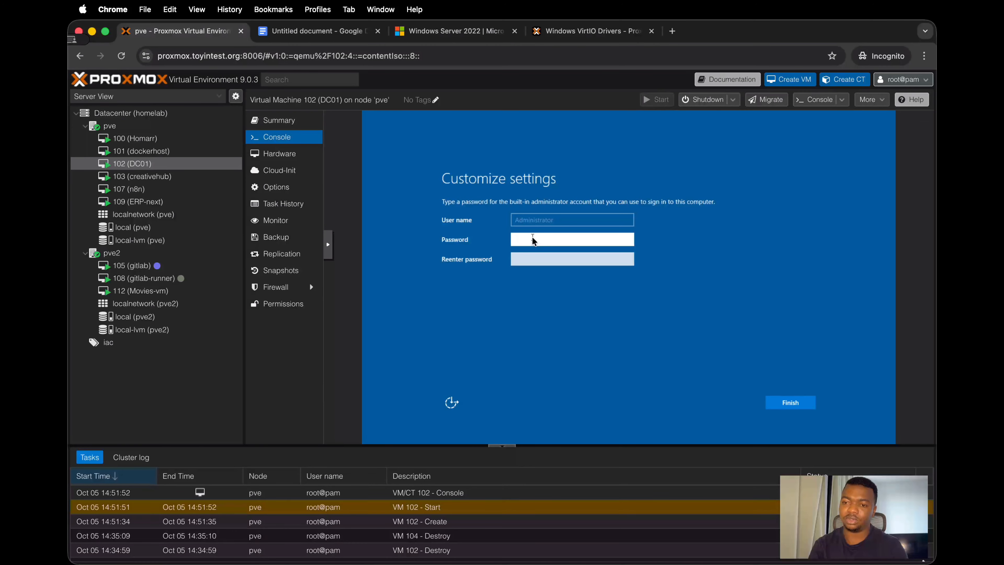
text(••)
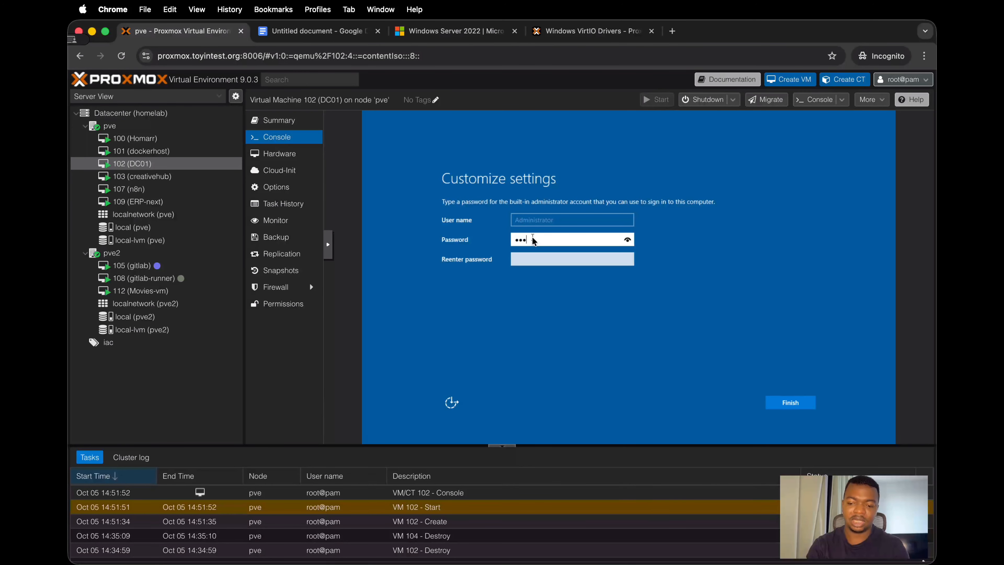
text(•)
key(Tab)
text(•)
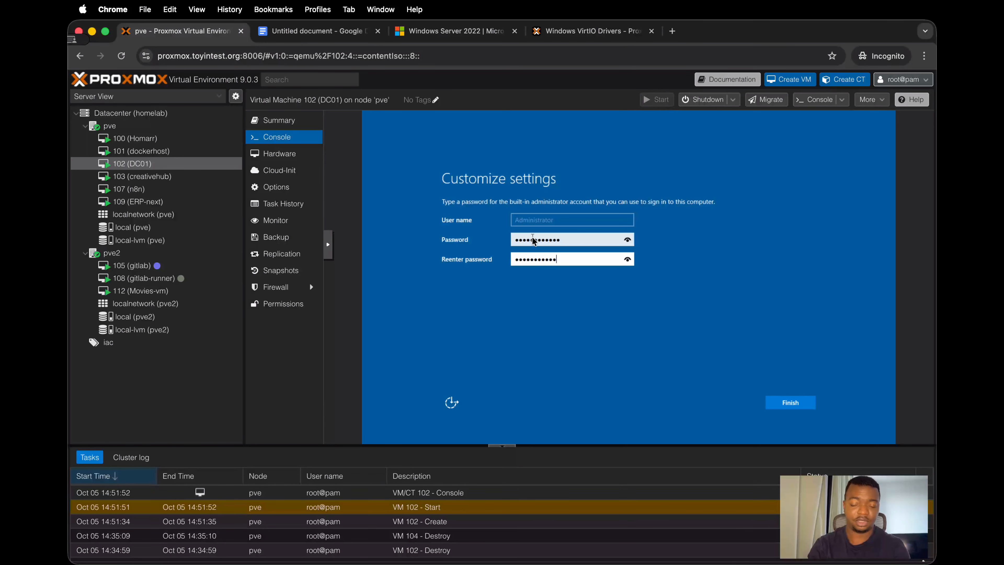
click(790, 401)
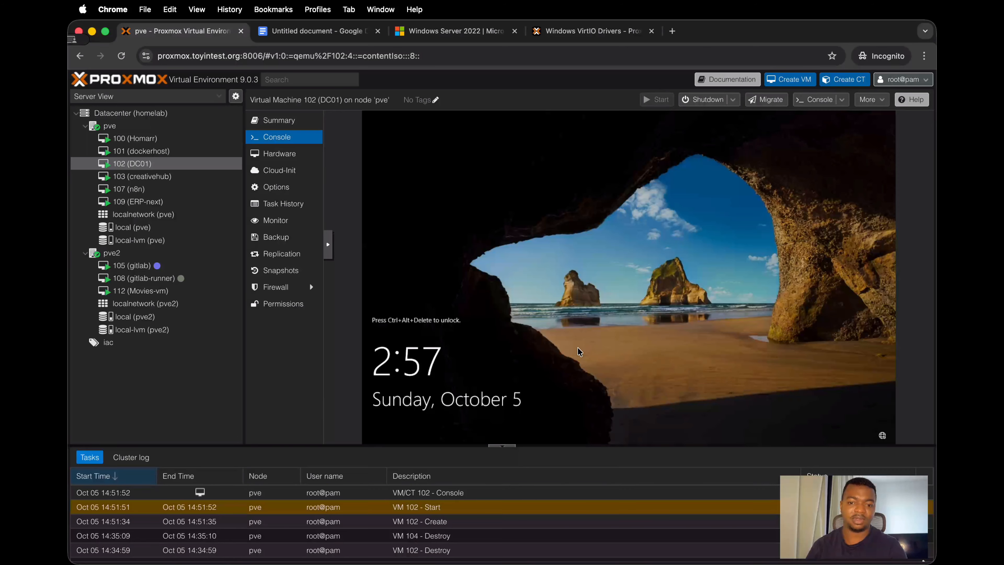
Step: Dismiss DC01's Windows lock screen using the noVNC console controls to reach the Administrator sign-in
click(330, 247)
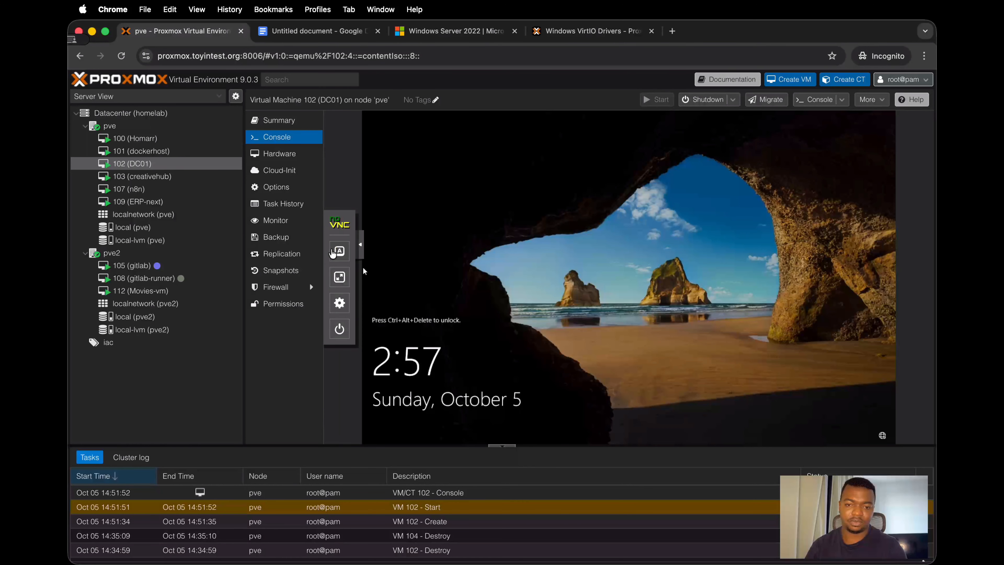
click(340, 251)
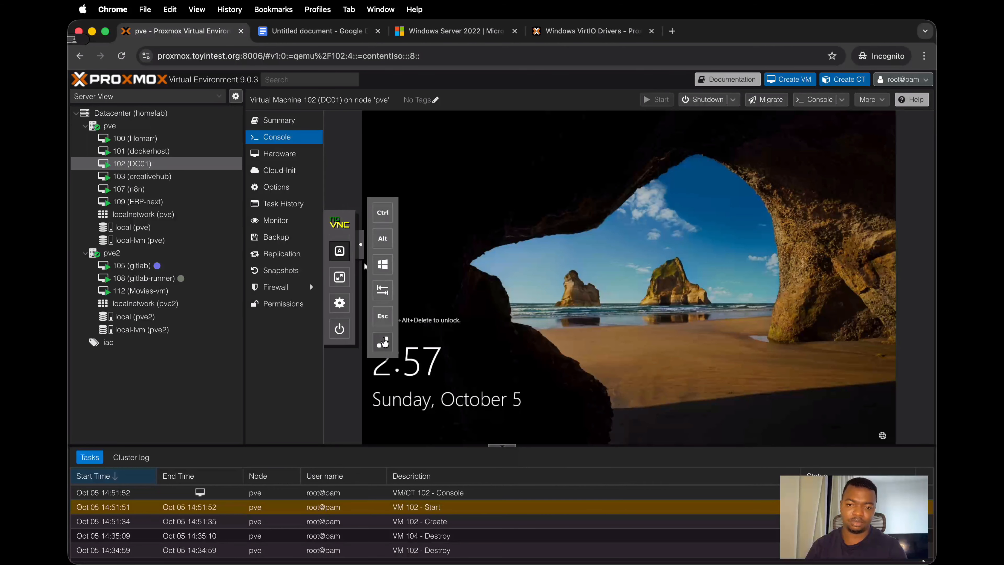
click(383, 342)
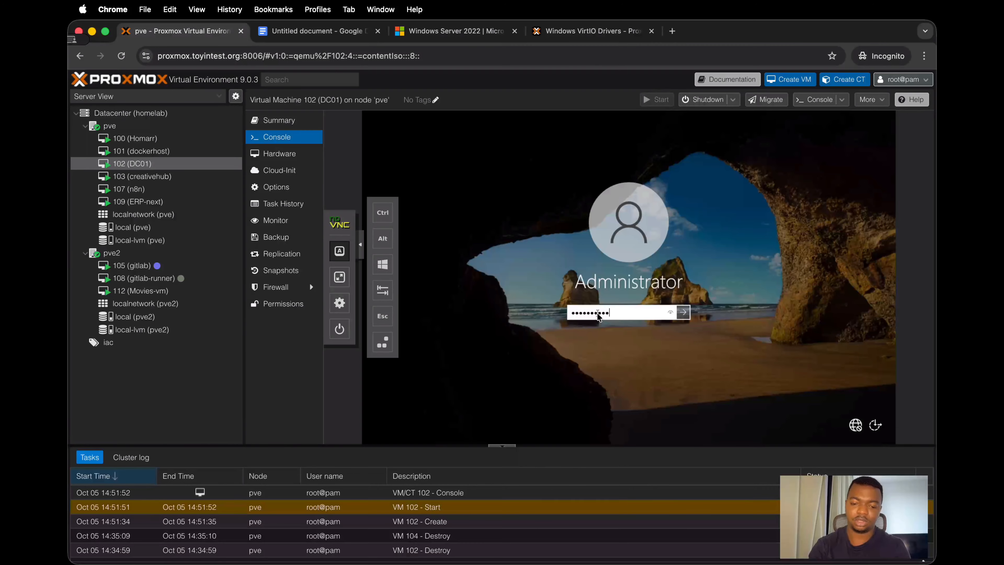
Step: Sign in to DC01 with the Administrator account's password and collapse the noVNC control bar
key(Return)
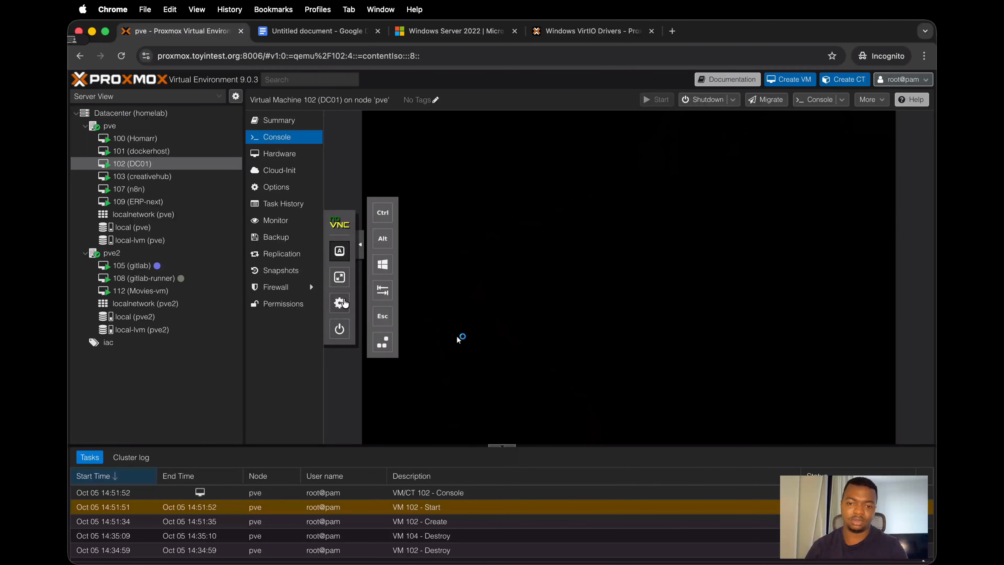
click(358, 246)
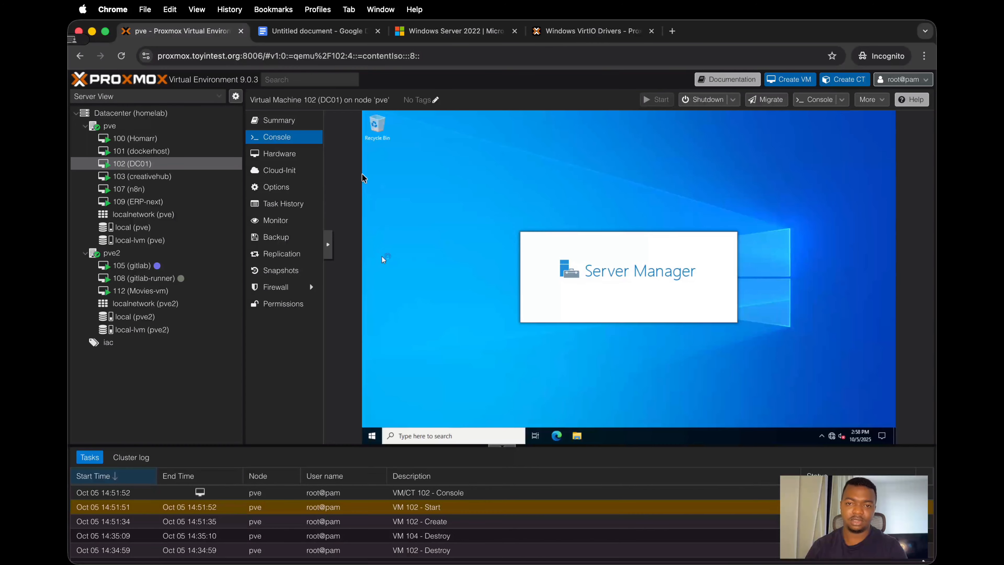
Step: Check the Google Docs guide's first-login instructions for installing the drivers, and return to the Proxmox console
click(308, 36)
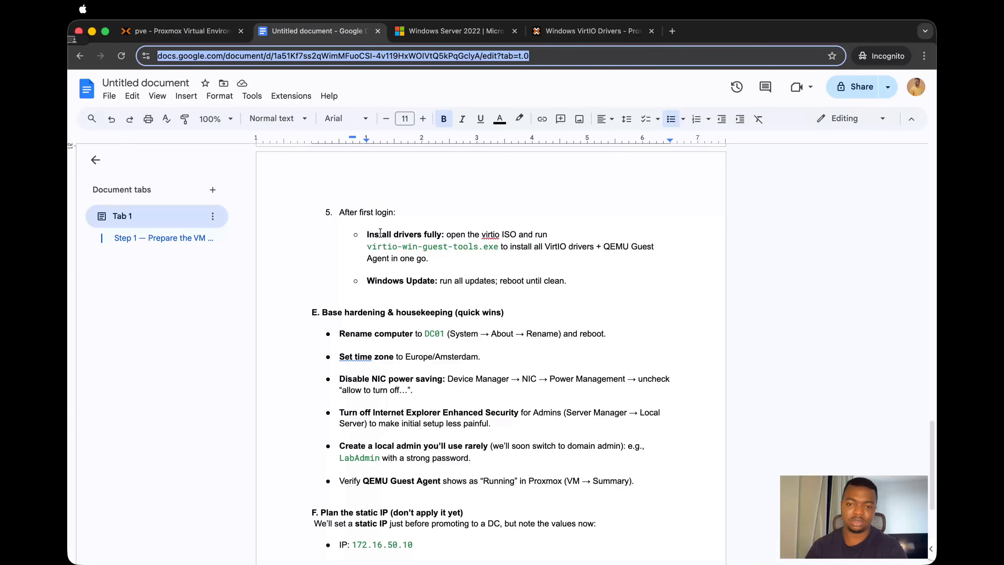
drag(368, 234, 446, 237)
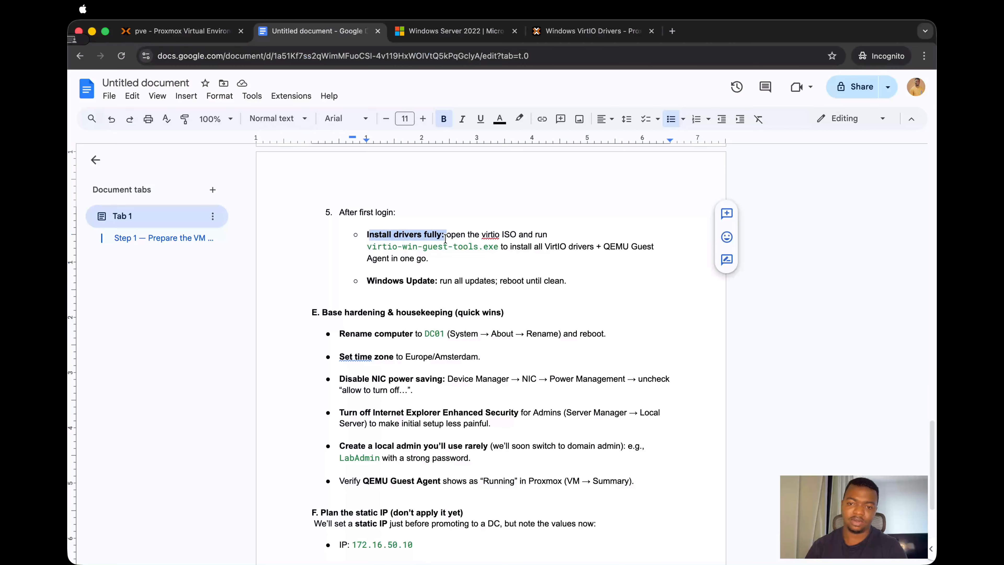
key(ctrl+shift+Tab)
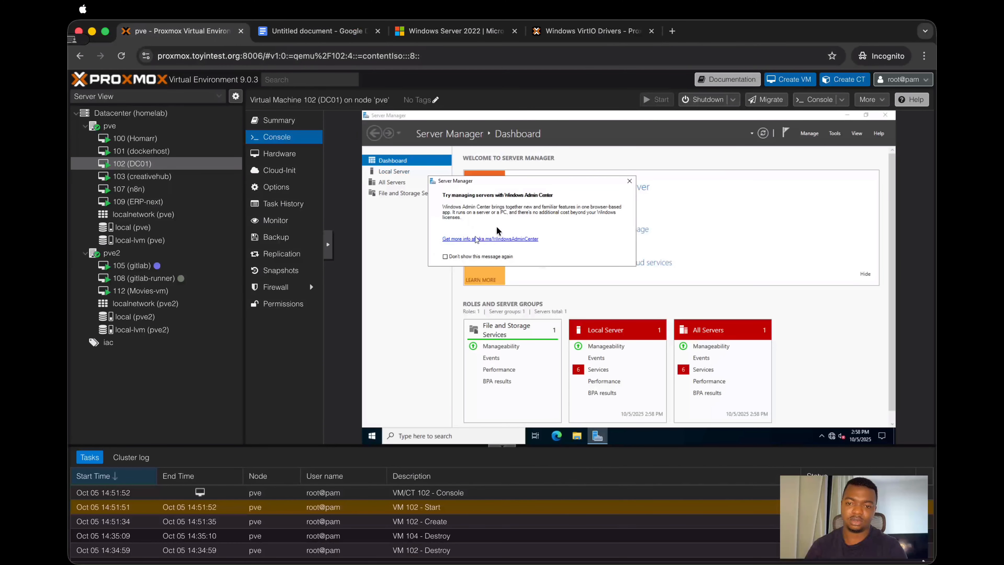
Step: Dismiss the Windows Admin Center message permanently and close Server Manager
click(444, 257)
click(630, 181)
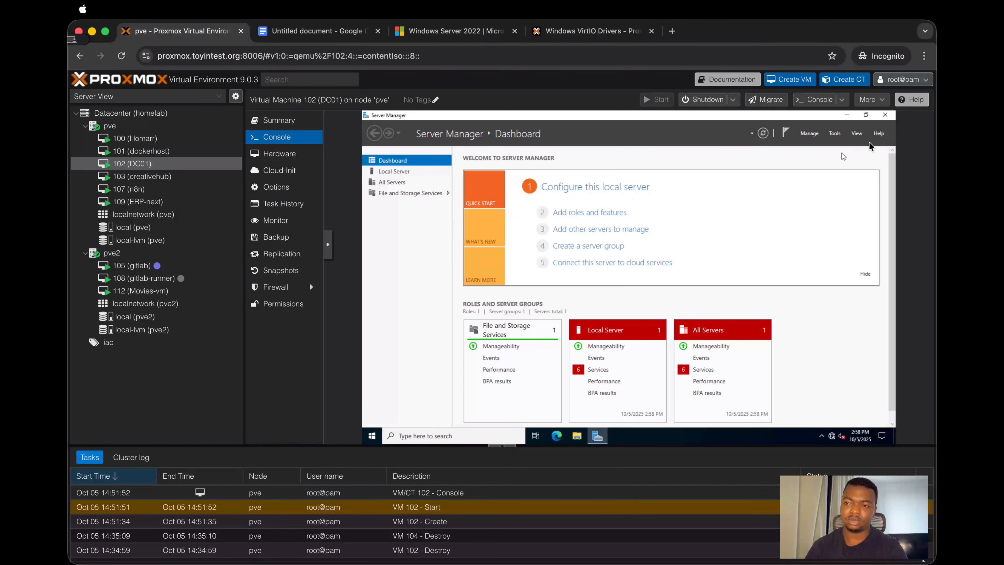
click(885, 115)
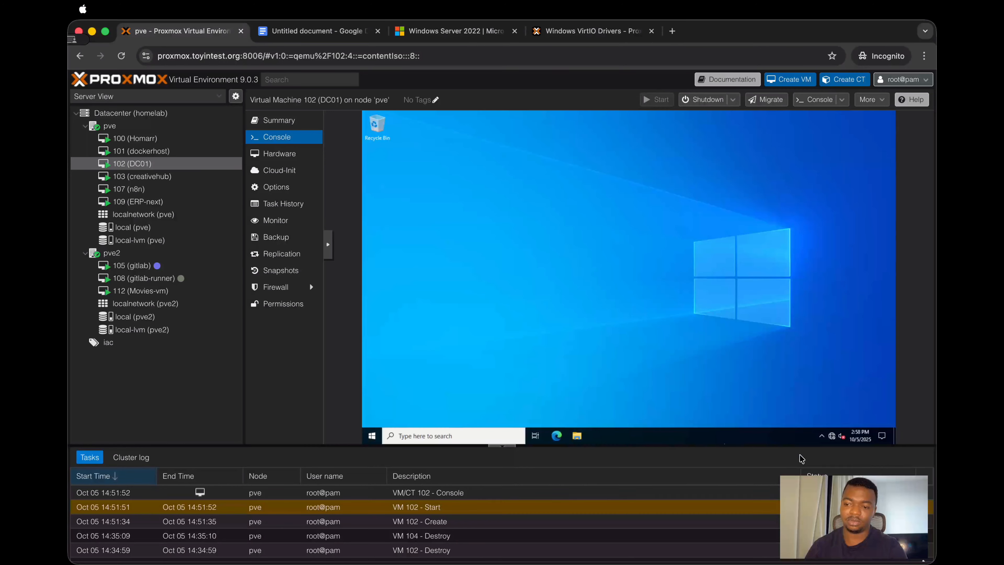
Step: Inspect DC01's network status and network adapters in the Windows network settings, and close both windows
mouse_move(832, 439)
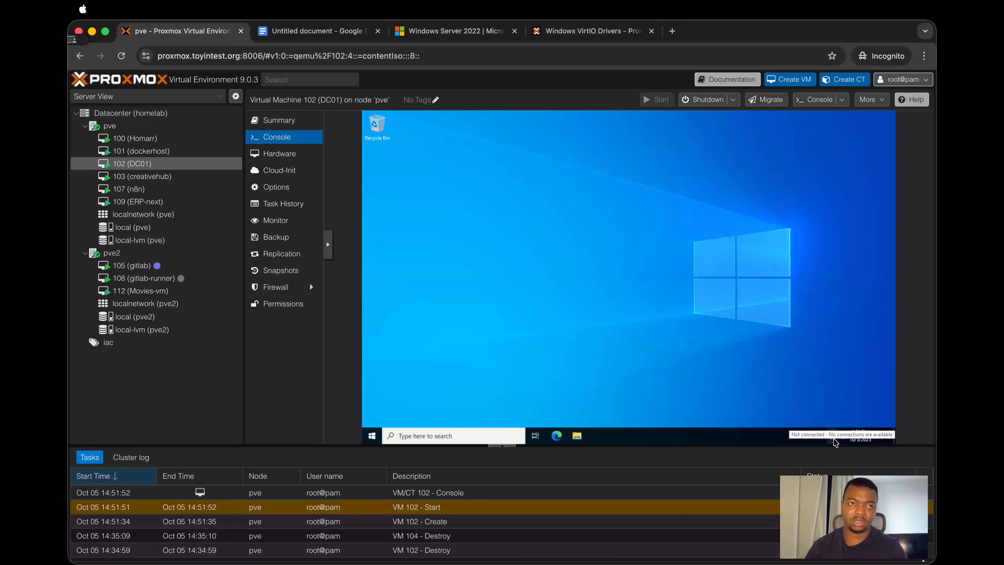
right_click(834, 440)
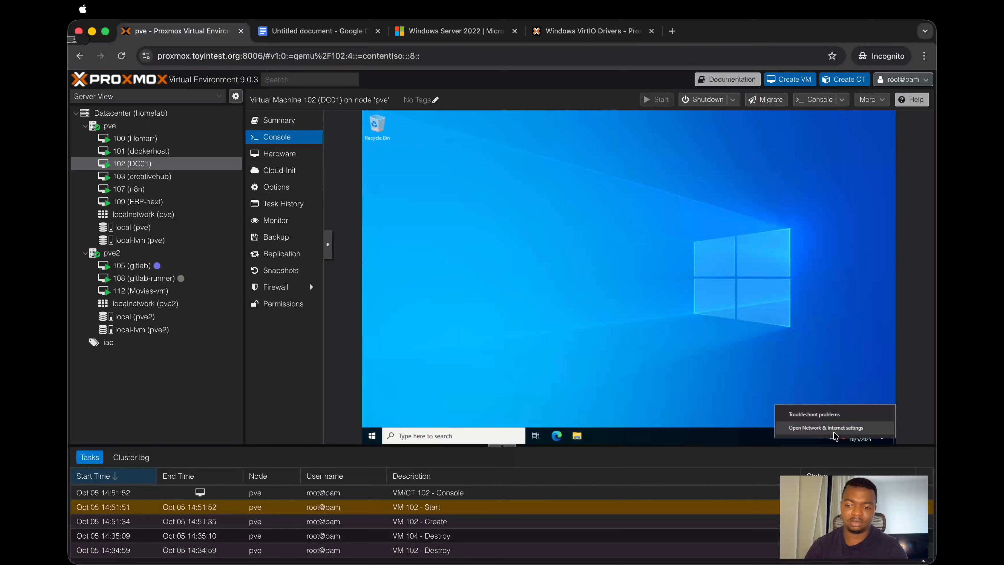
click(827, 428)
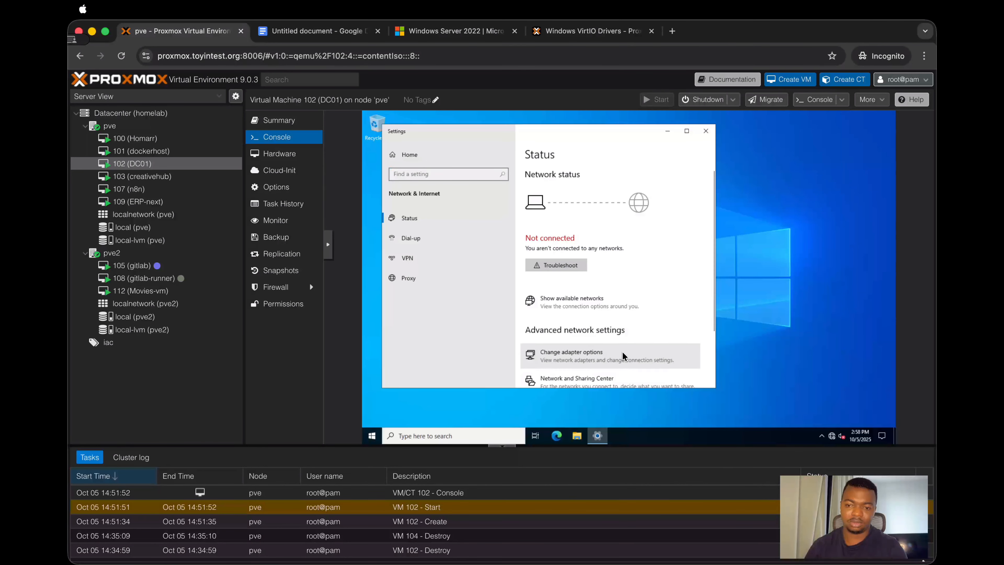
click(622, 355)
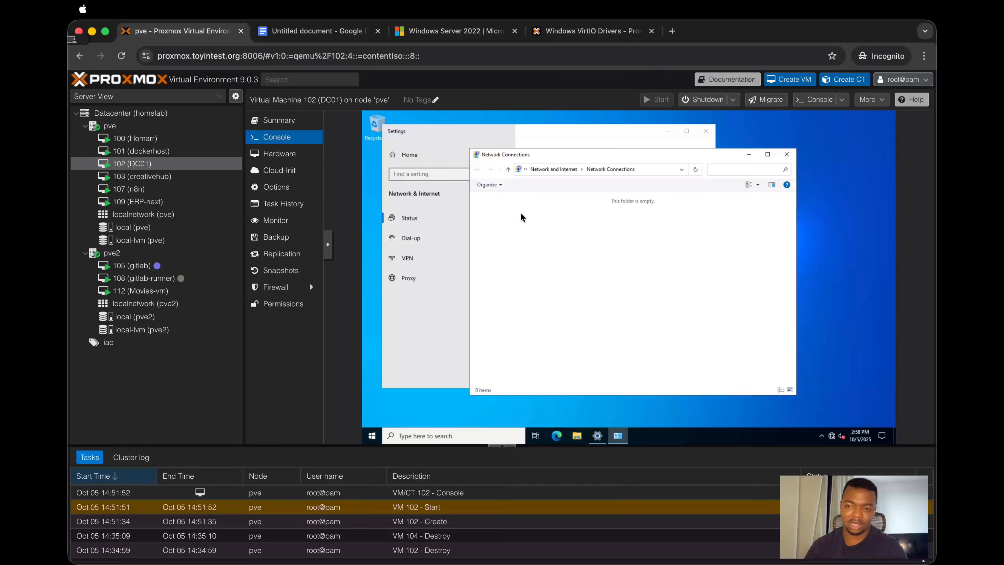
click(787, 154)
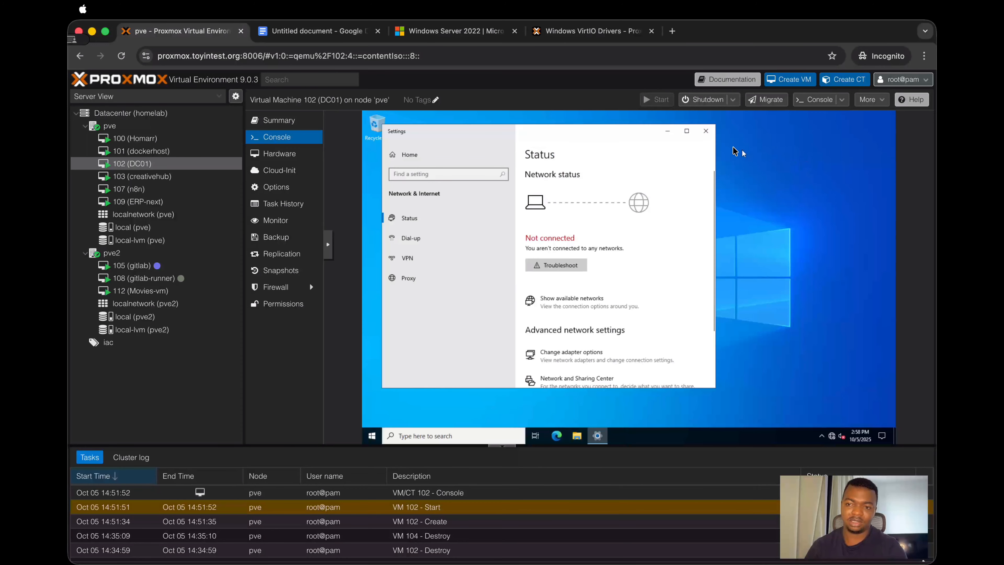
click(707, 131)
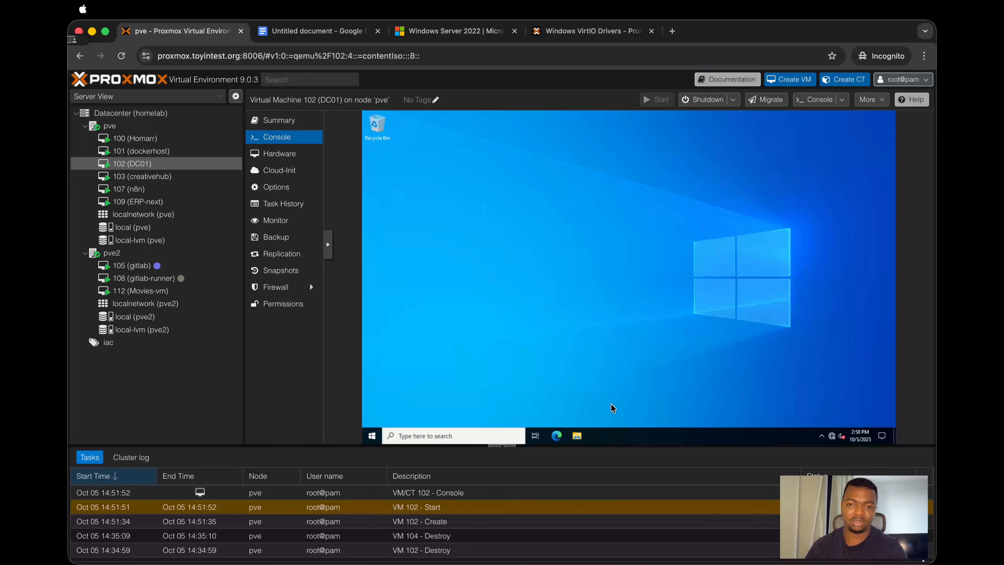
Step: Install the VirtIO drivers with virtio-win-gt-x64 from the virtio-win CD drive (D:), accepting the license and keeping the default features
click(578, 435)
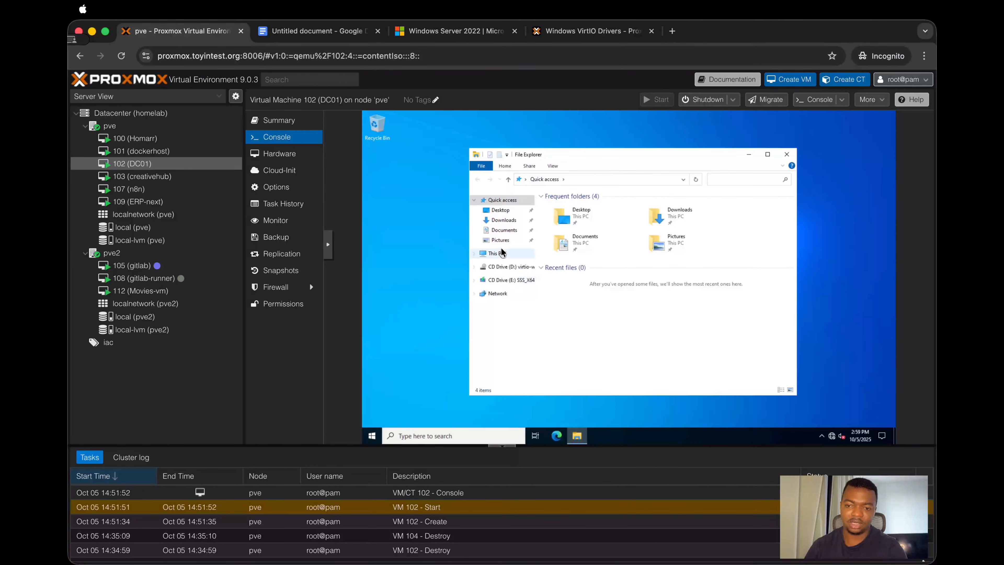
click(509, 265)
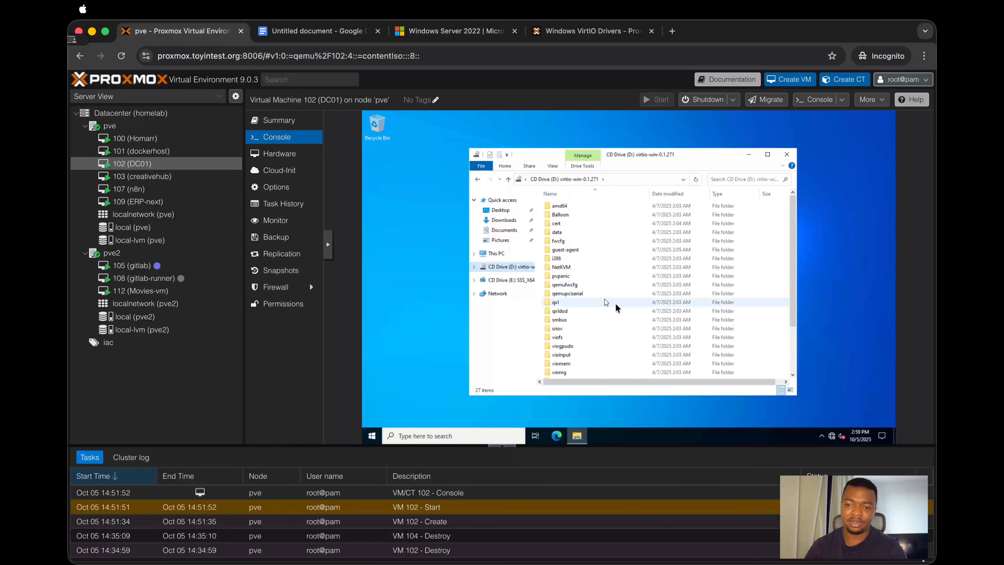
drag(791, 298, 784, 349)
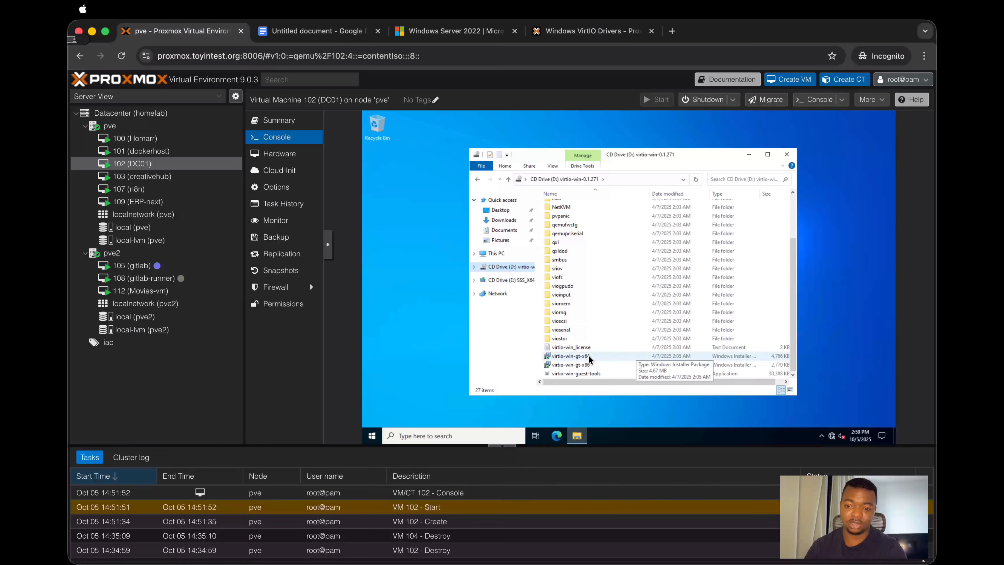
double_click(601, 356)
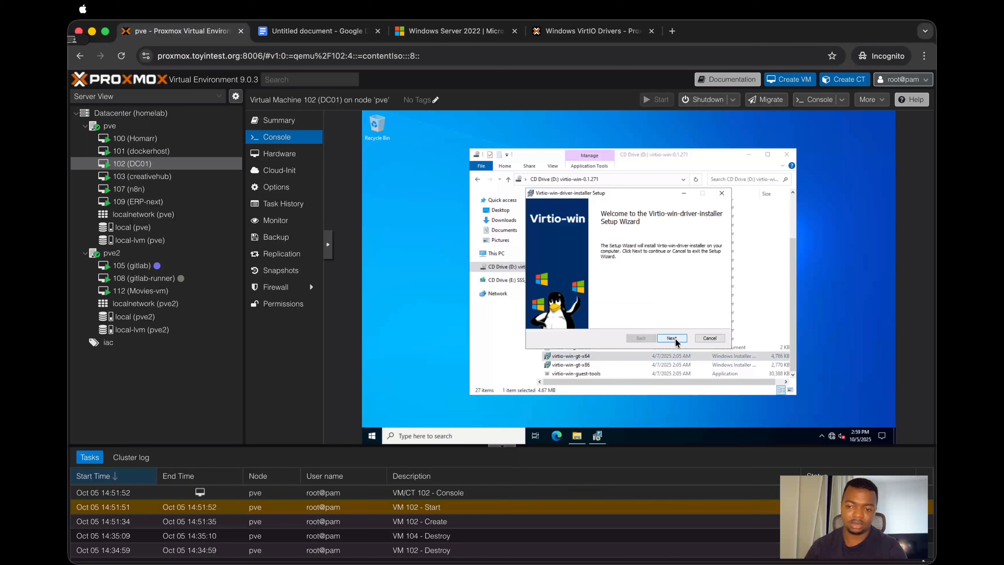
click(671, 338)
click(588, 318)
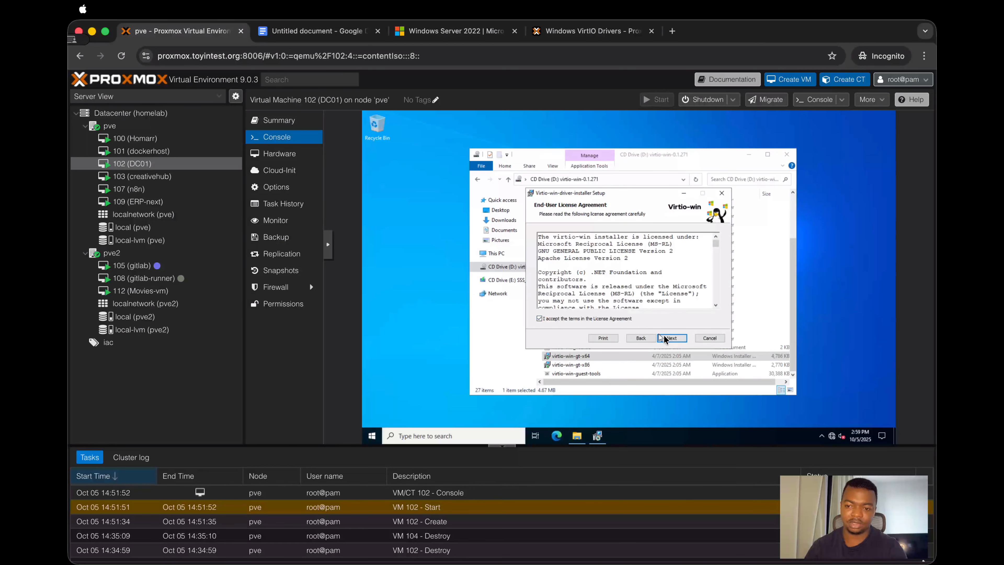
click(665, 338)
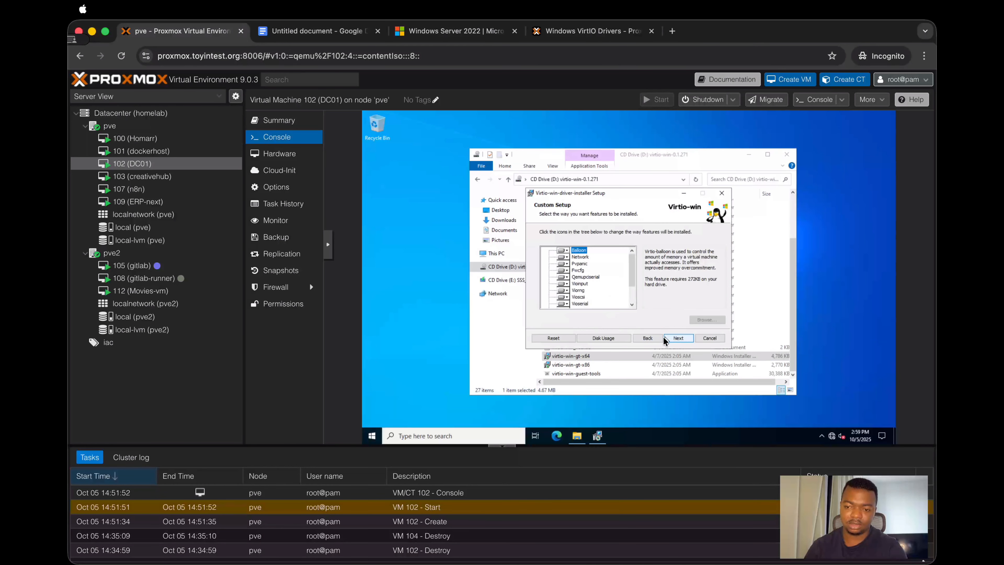
click(669, 339)
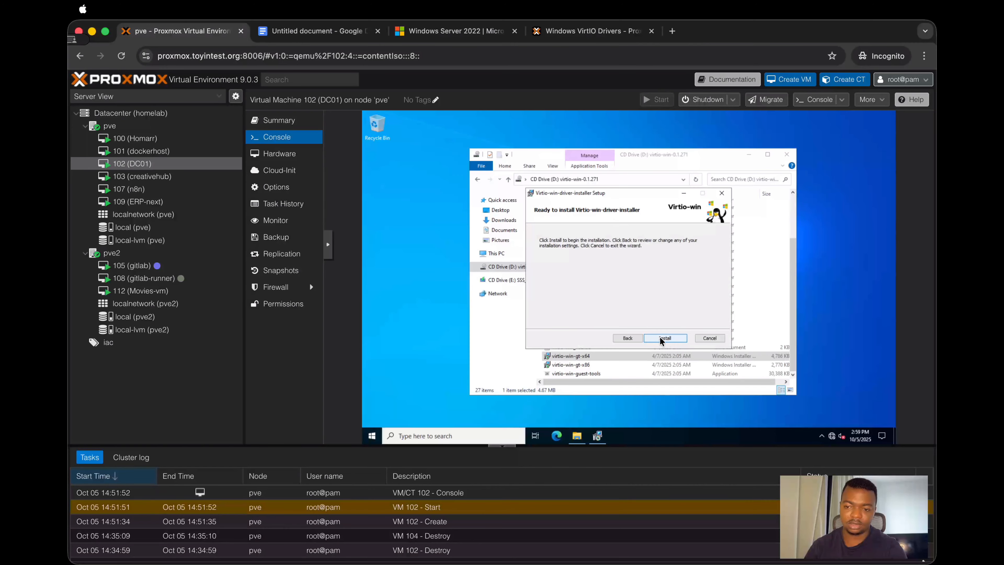
click(659, 336)
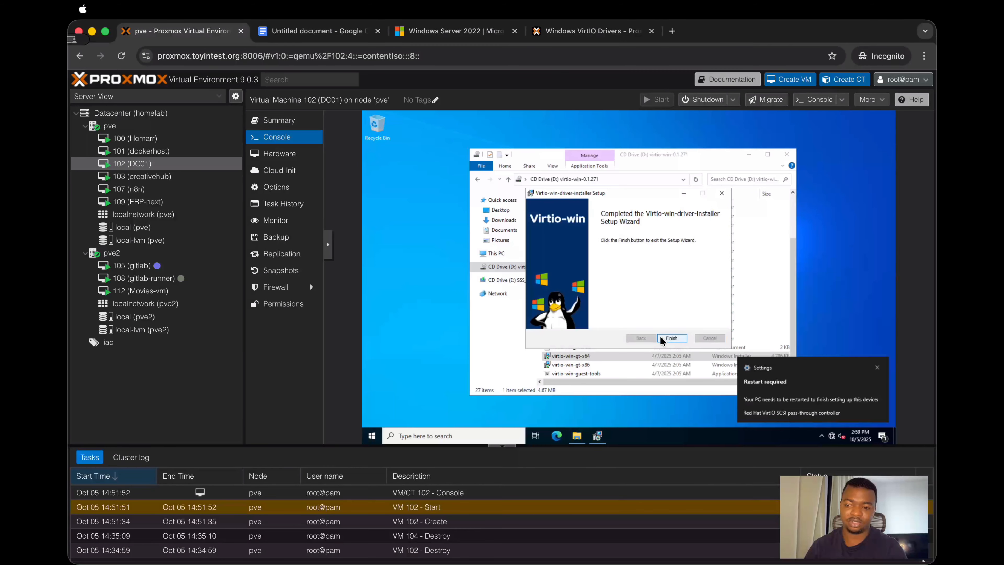
click(669, 338)
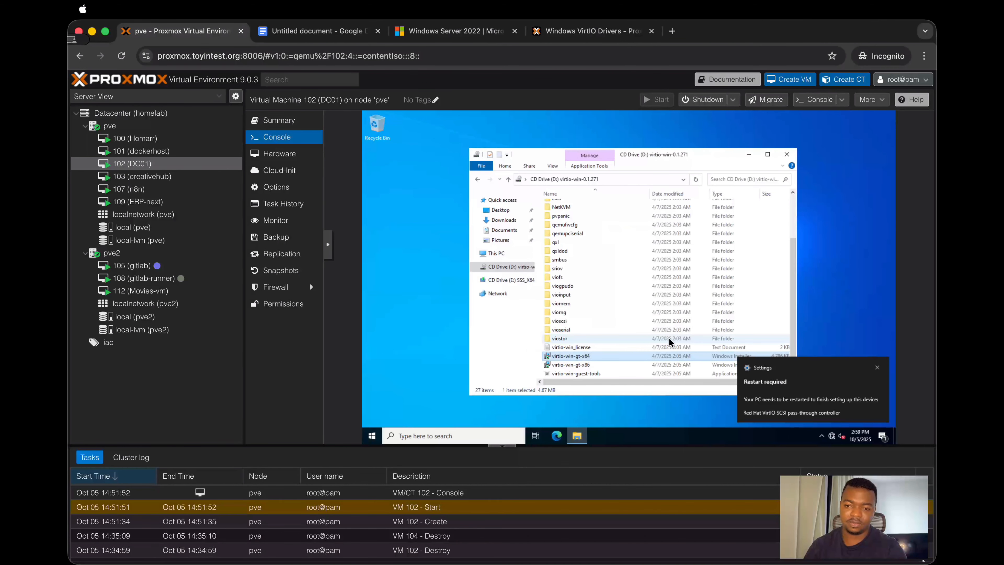
Step: Install virtio-win-guest-tools from the same CD, agreeing to the license terms, and close File Explorer
double_click(615, 374)
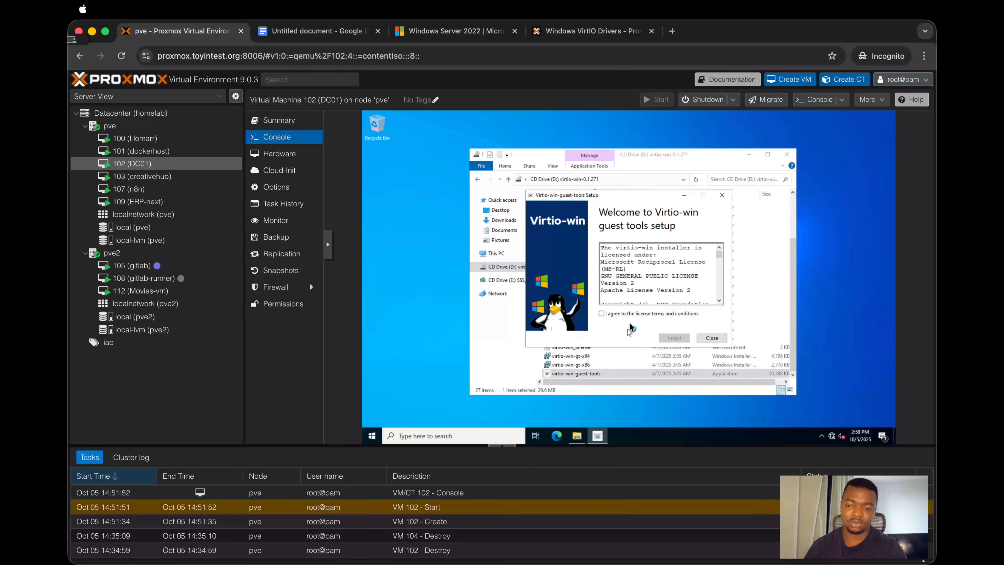
click(631, 316)
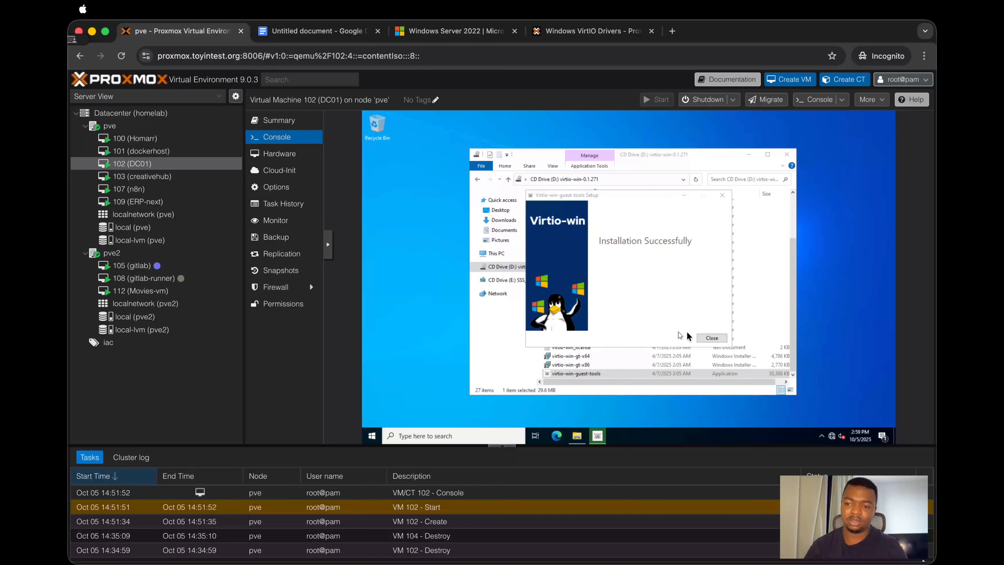
click(706, 339)
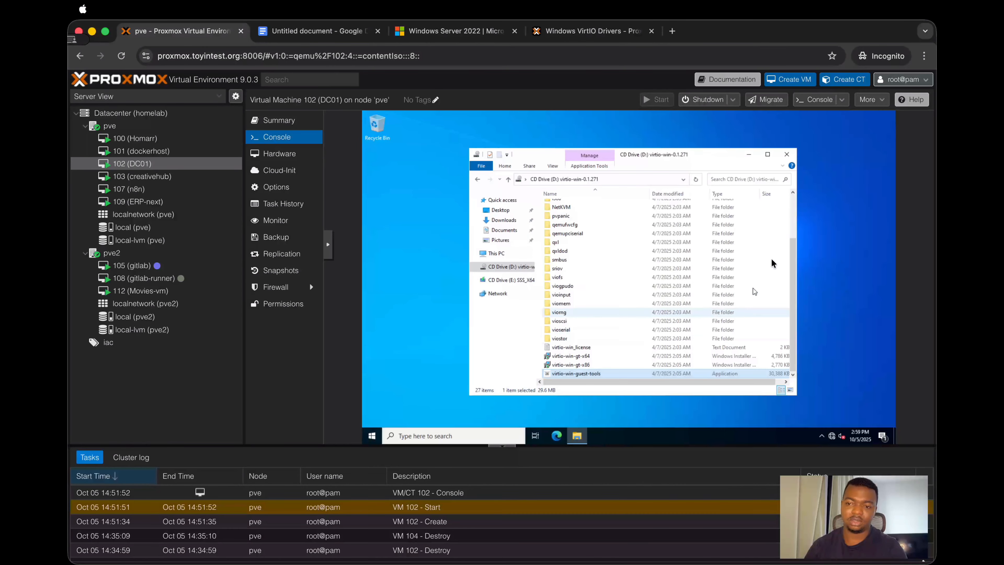
click(785, 155)
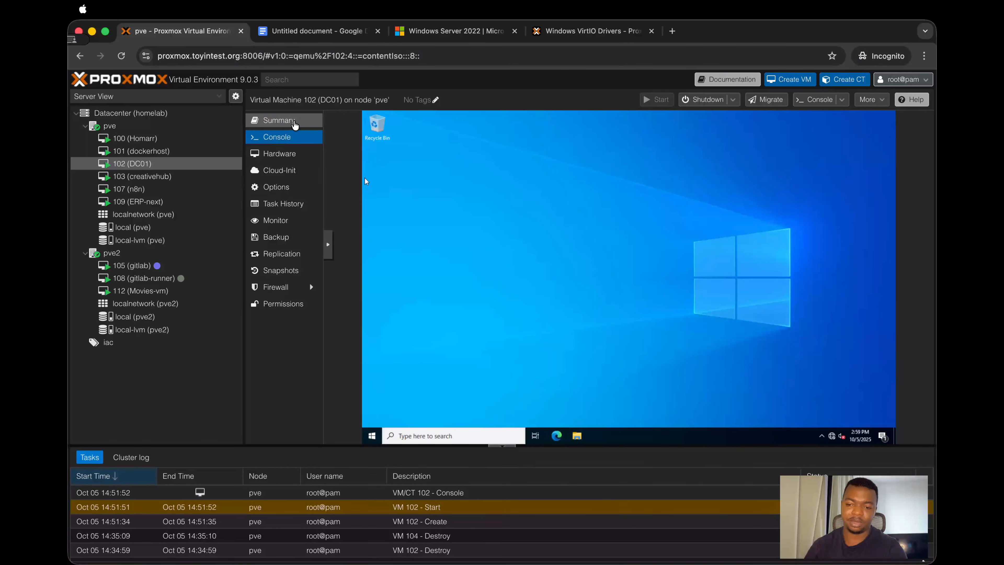
Step: Examine DC01's IP addresses in its Proxmox summary, recheck the guide's post-login instructions, and return to the VM console
click(295, 123)
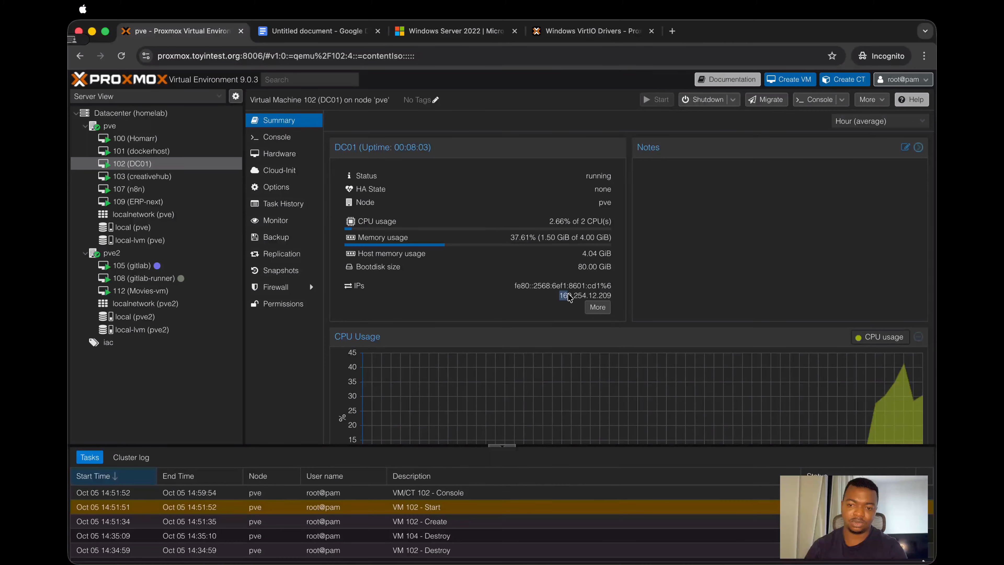
drag(560, 296, 609, 299)
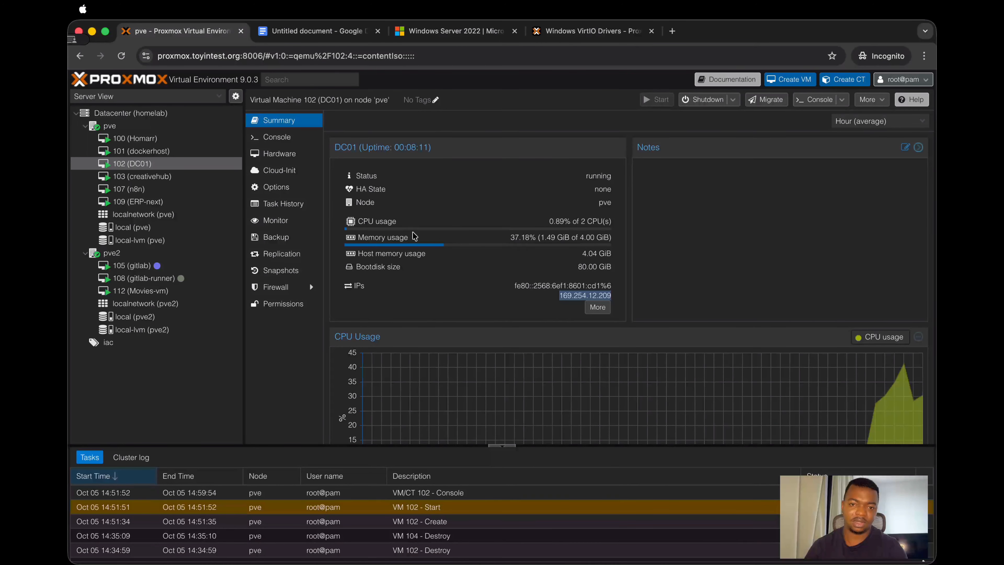
click(268, 137)
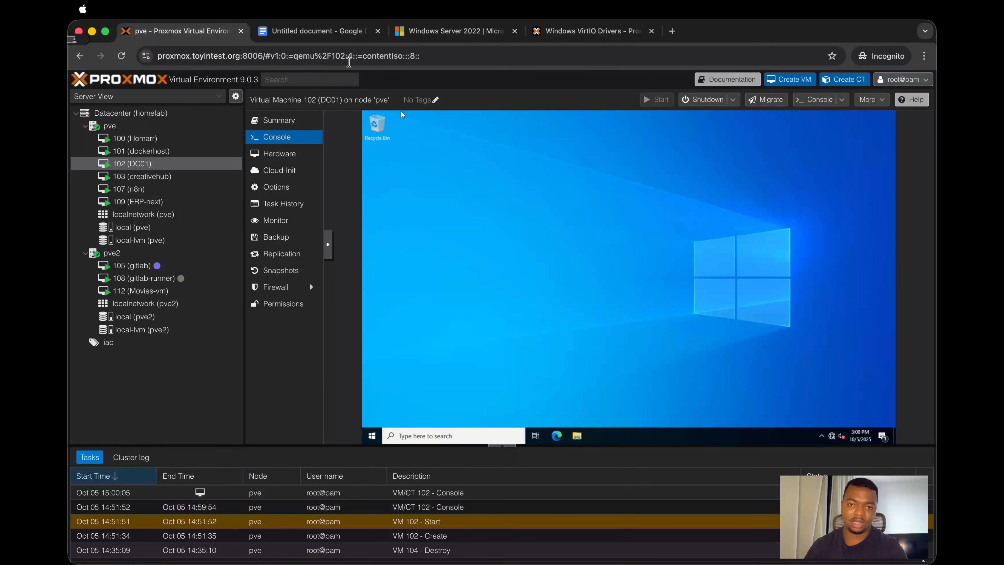
click(327, 36)
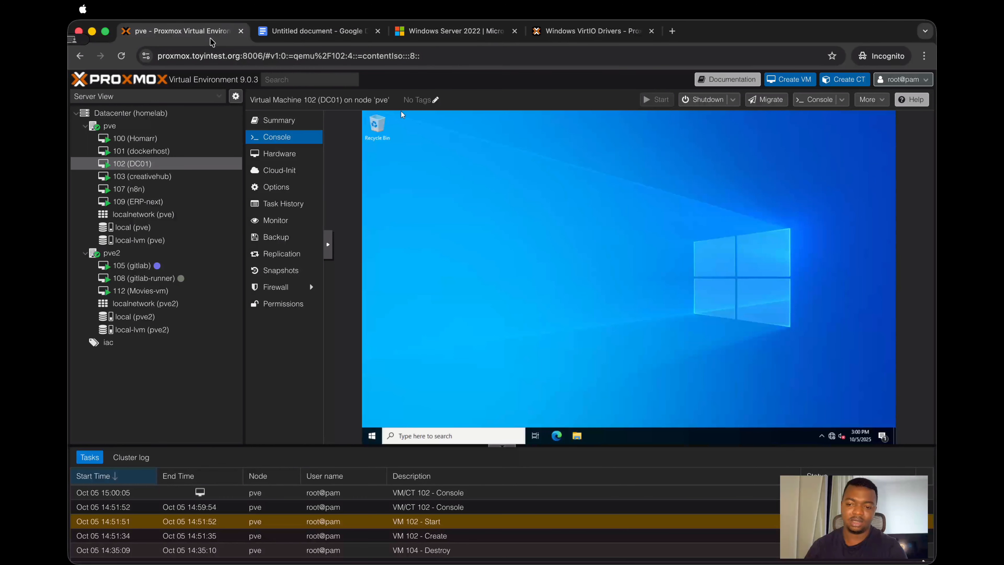
click(208, 36)
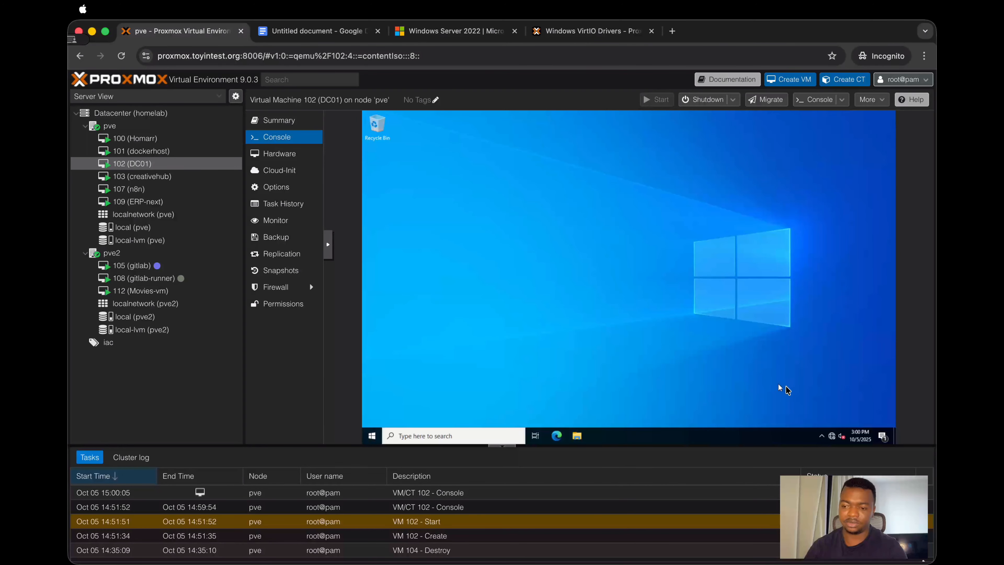
Step: Set the Ethernet adapter's static IPv4 address to 172.16.50.10 with subnet mask 255.255.255.0 and default gateway 172.16.50.1
right_click(832, 433)
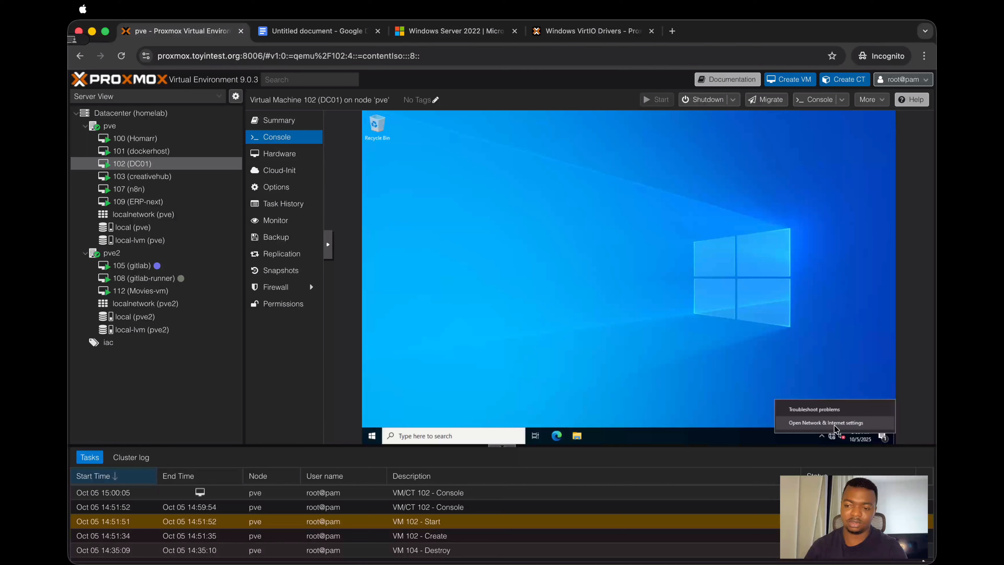
click(745, 317)
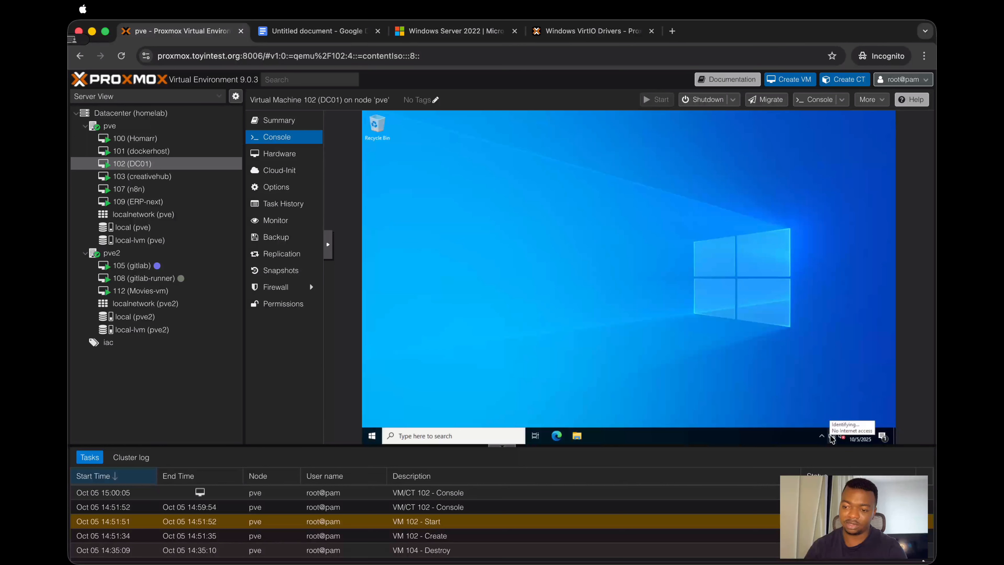
right_click(830, 435)
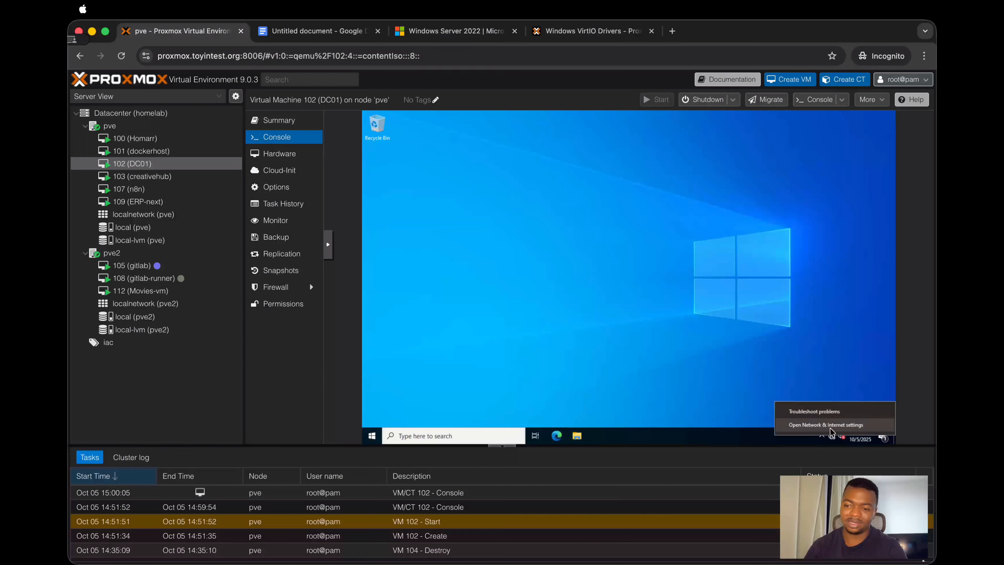
click(829, 424)
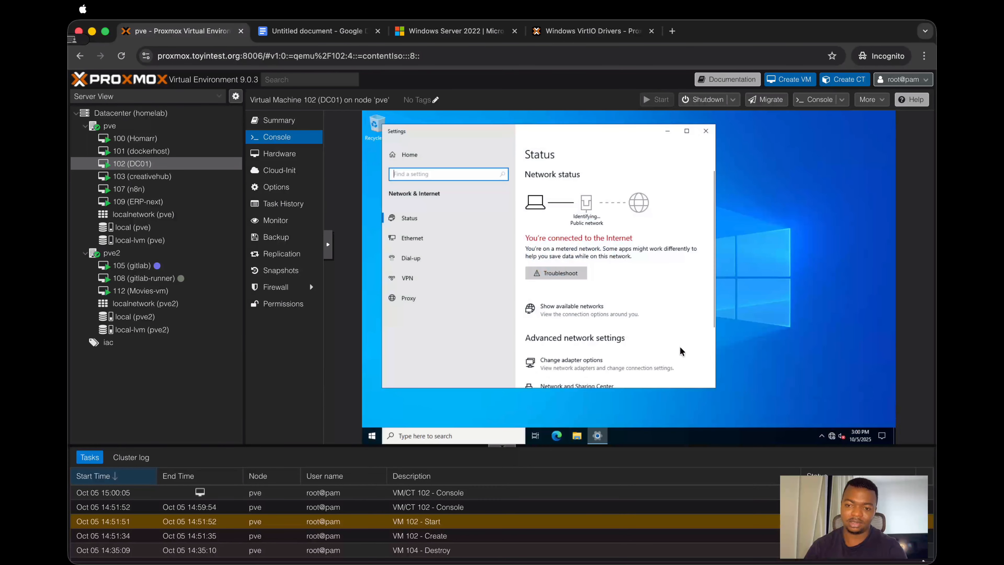
click(560, 358)
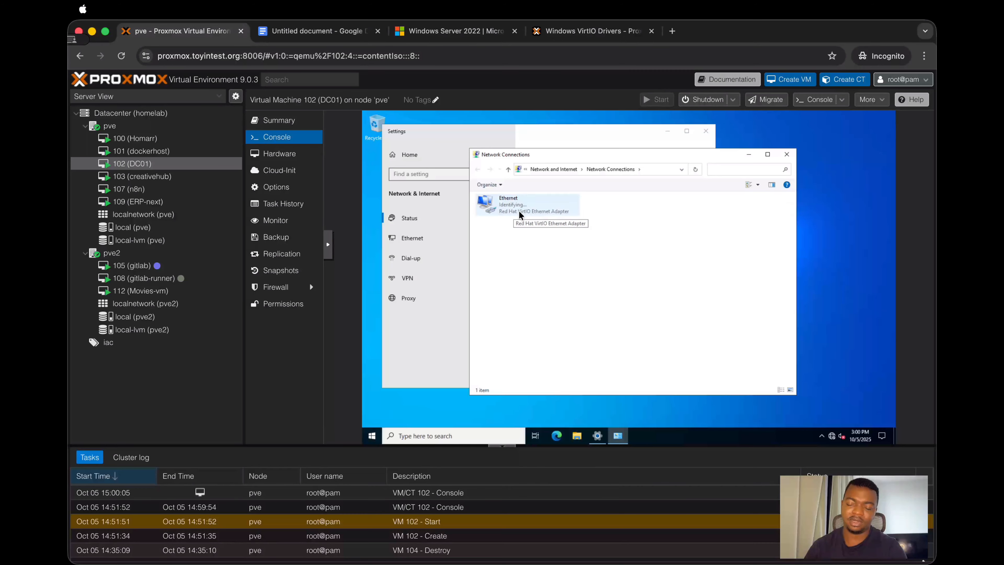
click(534, 208)
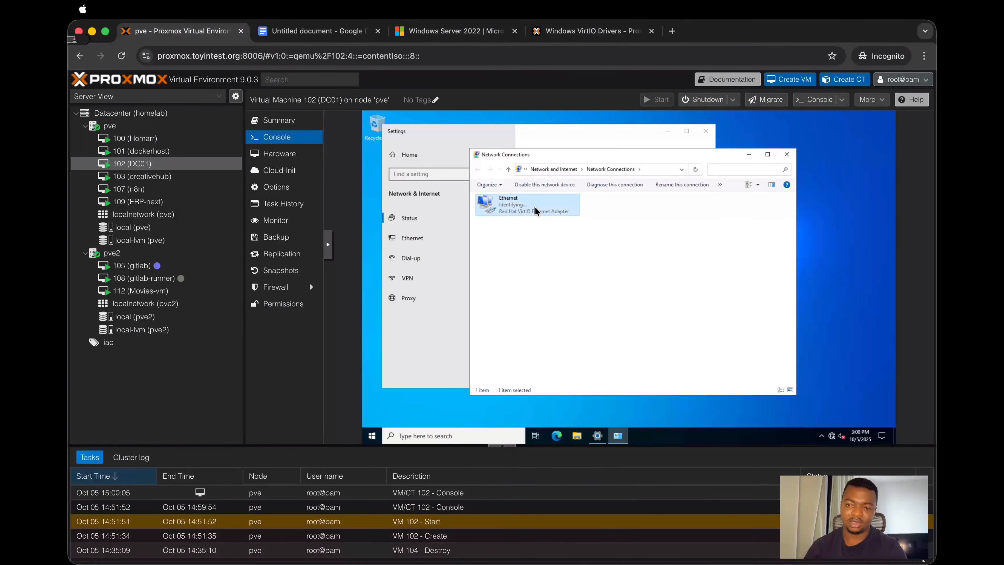
double_click(534, 207)
click(577, 340)
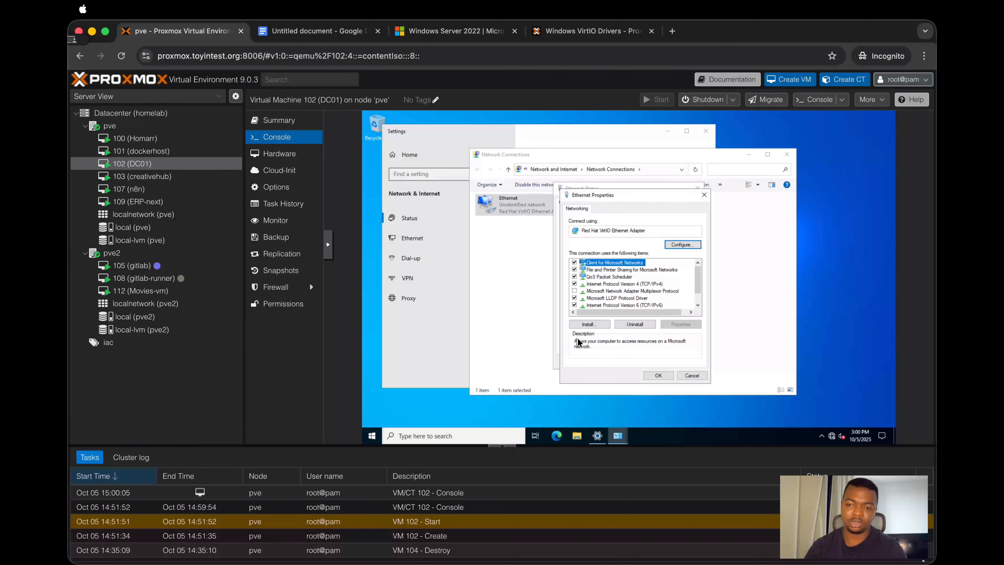
double_click(622, 284)
click(616, 286)
click(667, 296)
text(172 . 16 . 50 . 1)
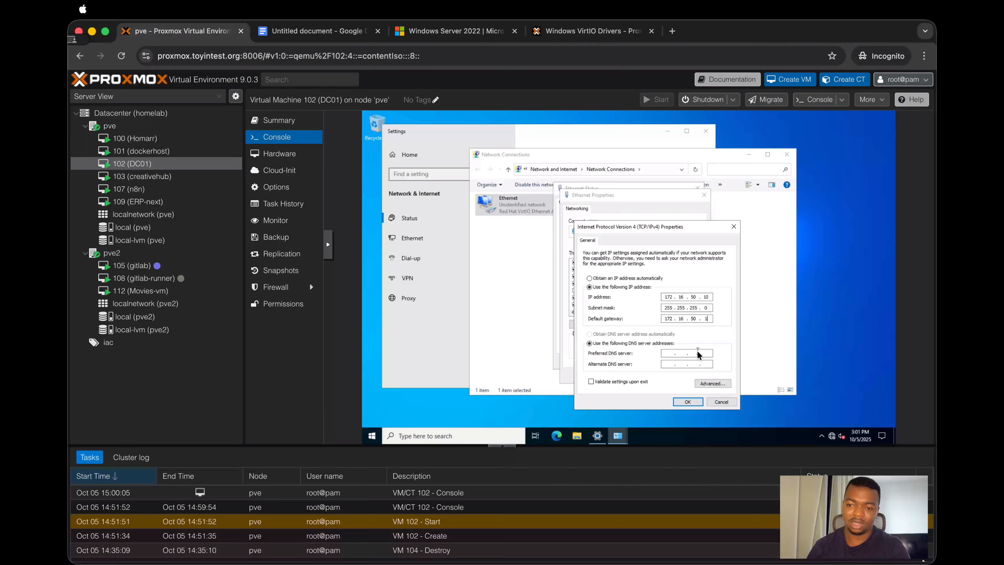
Step: Set the preferred DNS server to 172.16.50.10 and save the IPv4 and Ethernet properties
click(671, 351)
text(172 . )
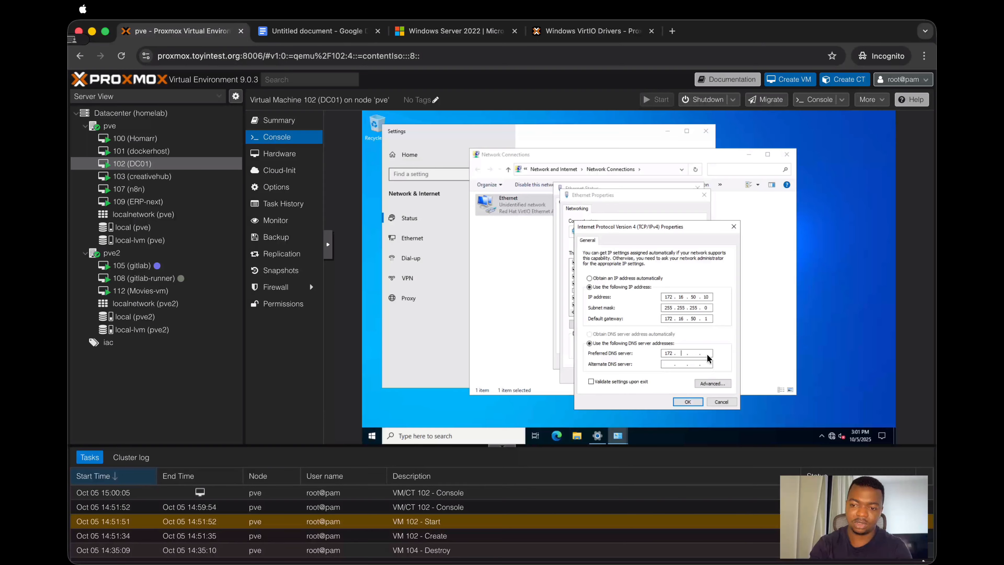
text(16 . 50)
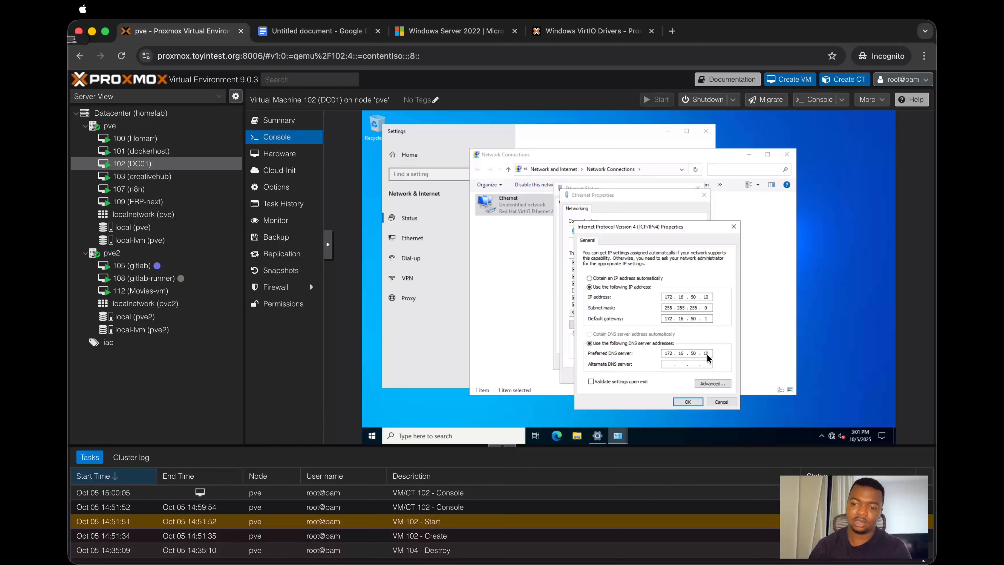
click(693, 398)
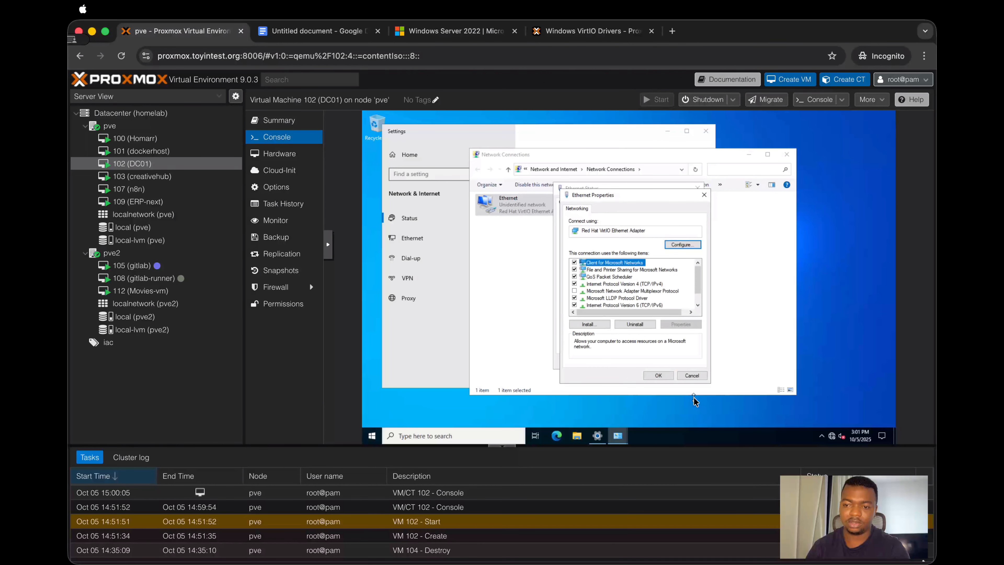
click(662, 377)
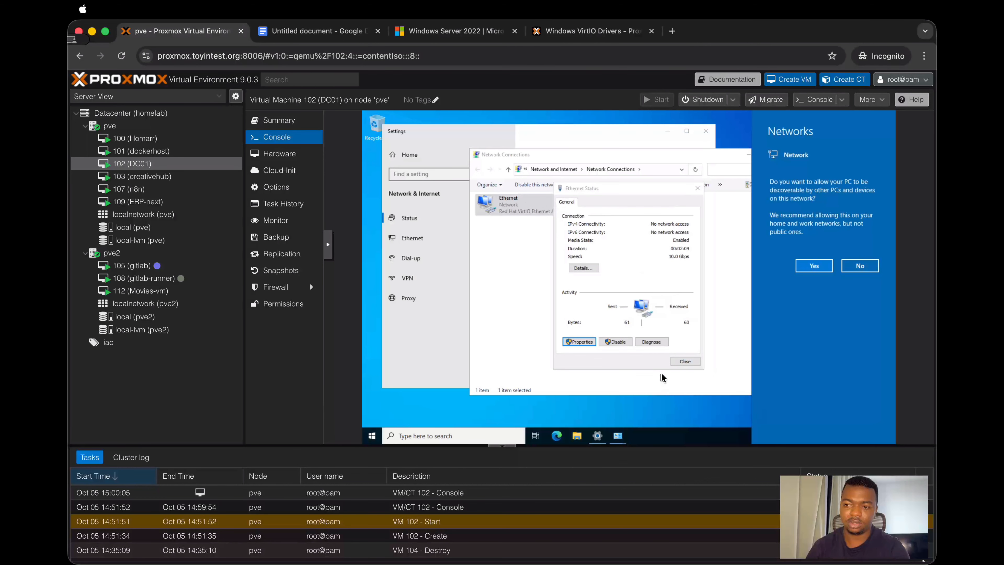
Step: Allow the PC to be discoverable on the network, and close the Ethernet status, Network Connections and Settings windows
click(802, 264)
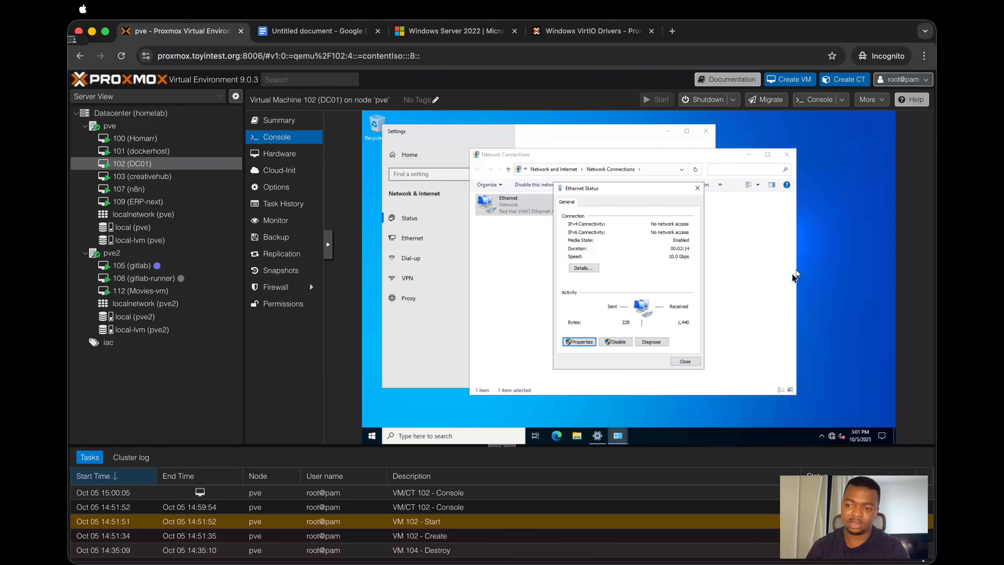
click(684, 361)
click(787, 155)
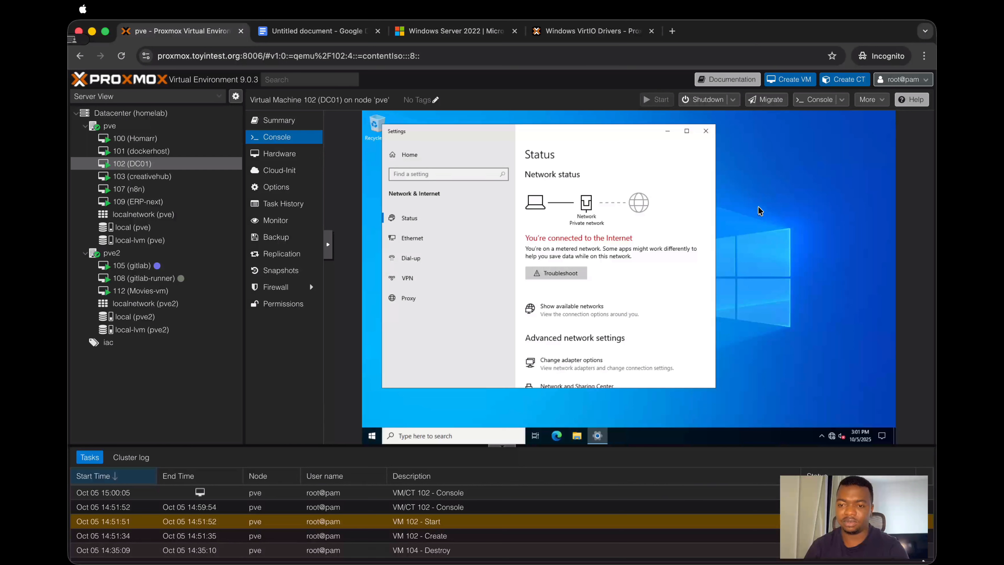
mouse_move(834, 434)
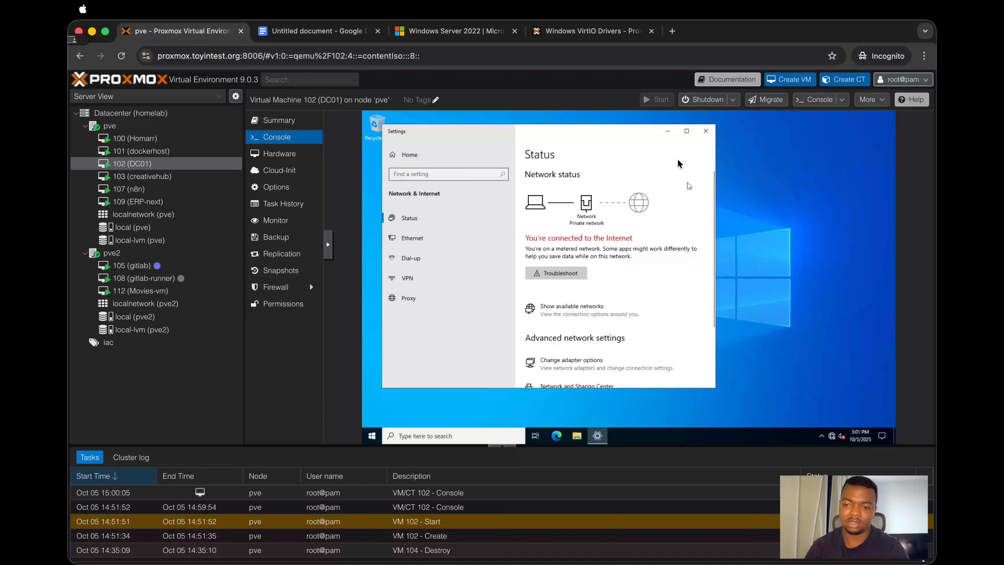
click(706, 133)
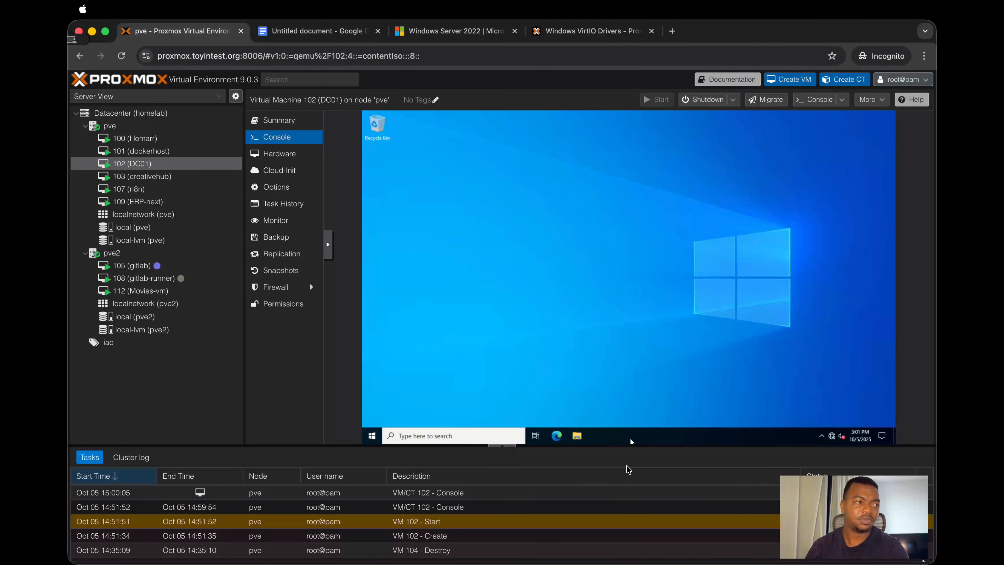
Step: Revise the DNS server address in the Ethernet adapter's IPv4 properties, save it, and close the Ethernet status and Network Connections windows
right_click(832, 435)
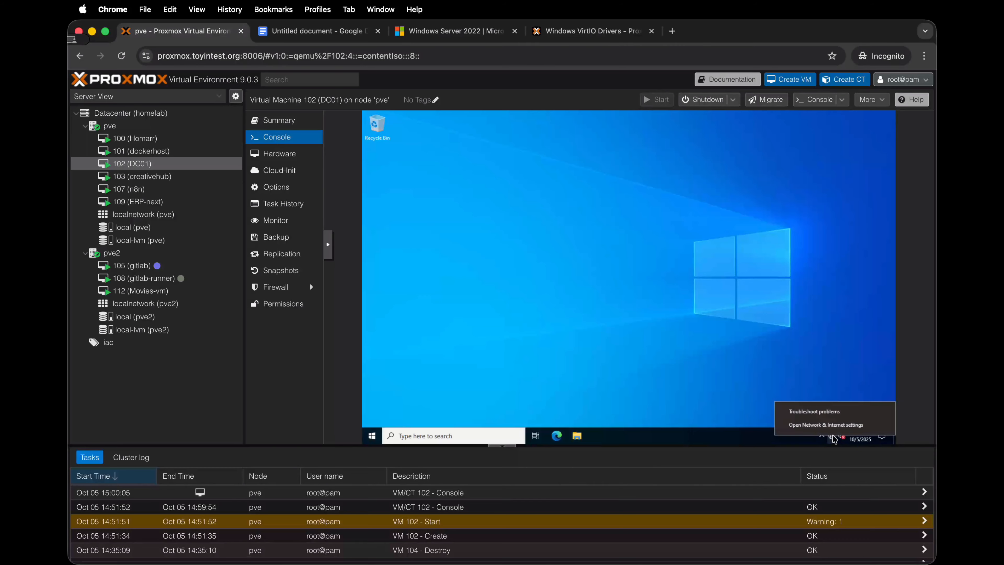
click(832, 428)
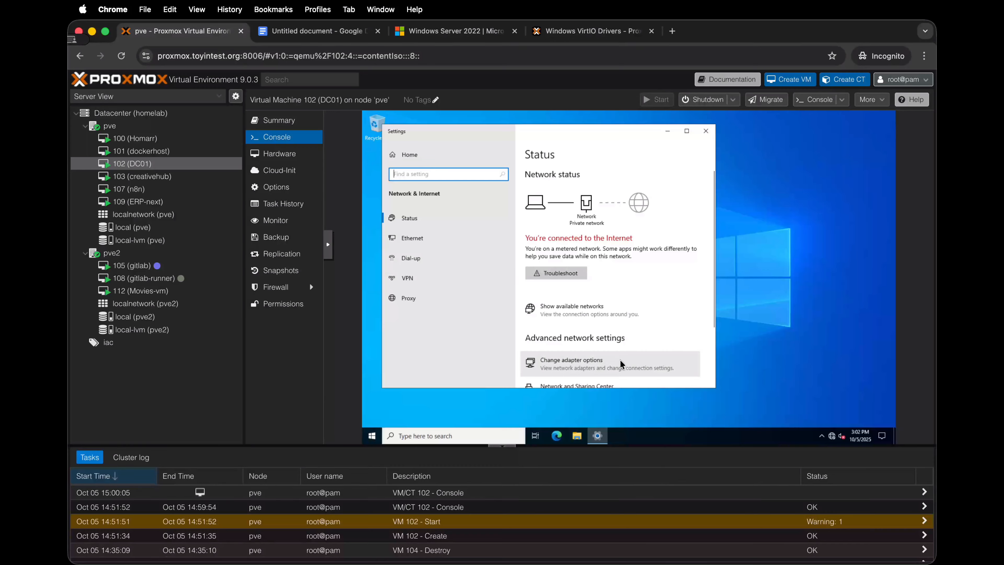
click(635, 364)
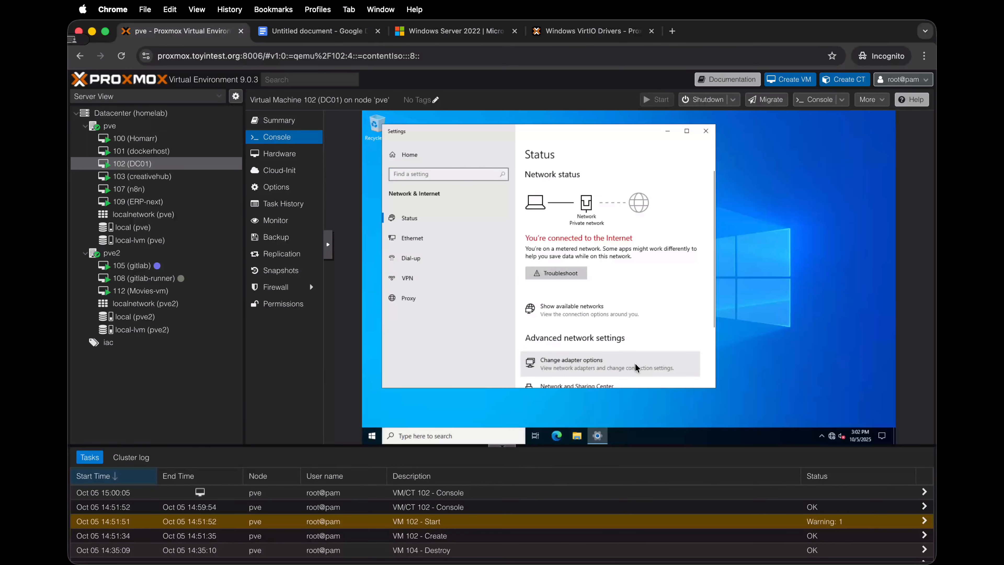
click(527, 212)
double_click(527, 211)
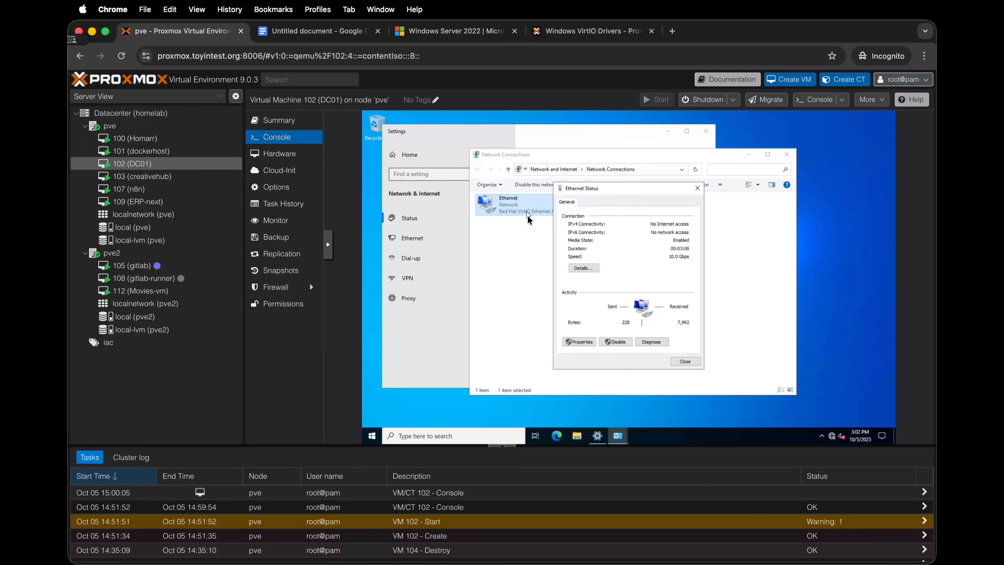
click(583, 342)
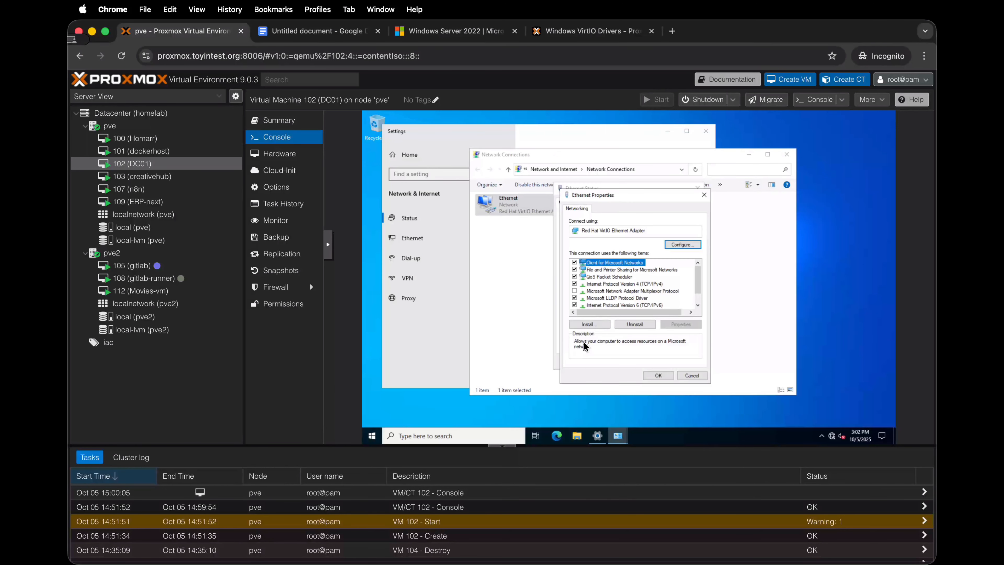
double_click(626, 286)
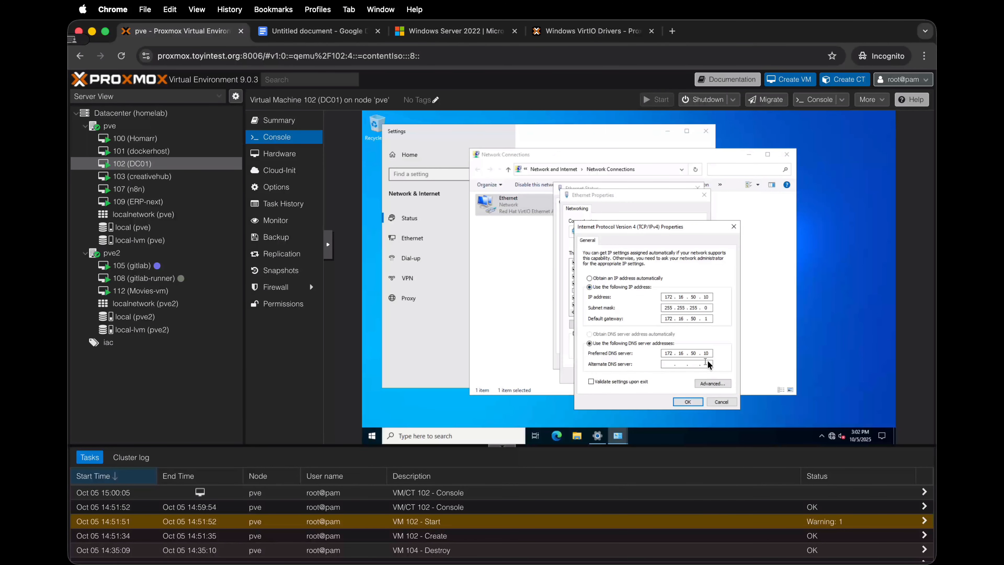
key(BackSpace)
key(BackSpace)
key(BackSpace)
key(BackSpace)
key(BackSpace)
key(BackSpace)
key(BackSpace)
key(BackSpace)
key(BackSpace)
click(689, 399)
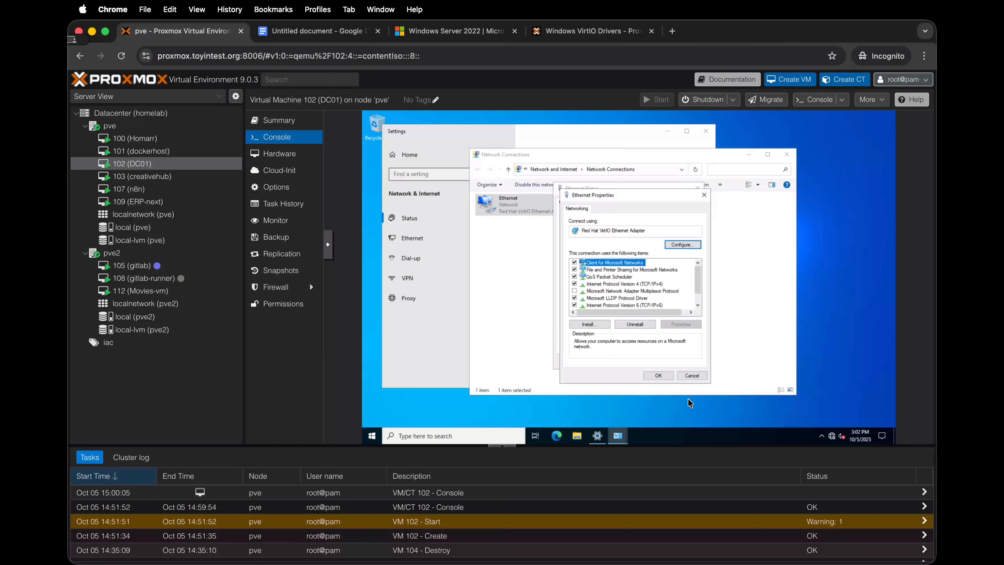
click(661, 378)
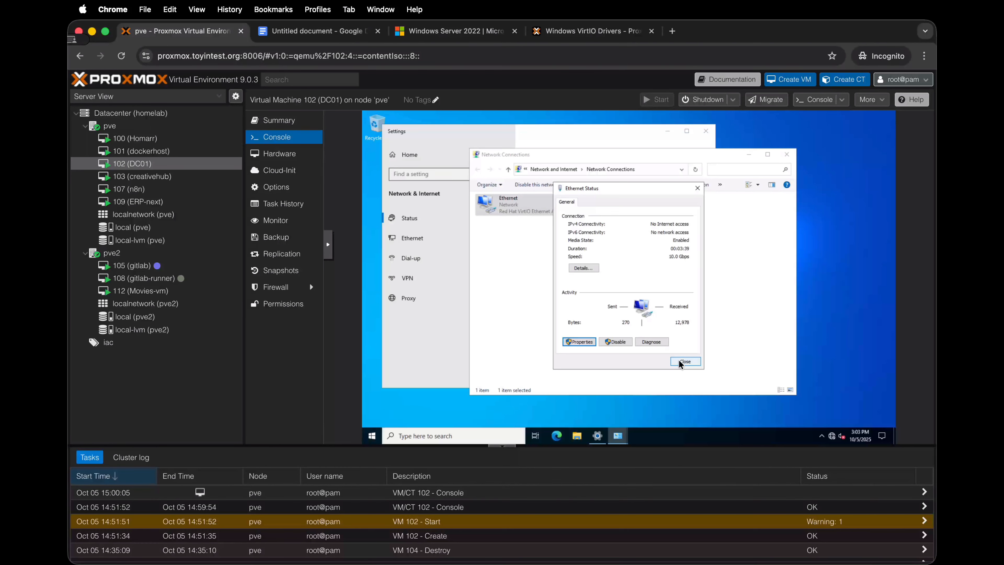
click(678, 360)
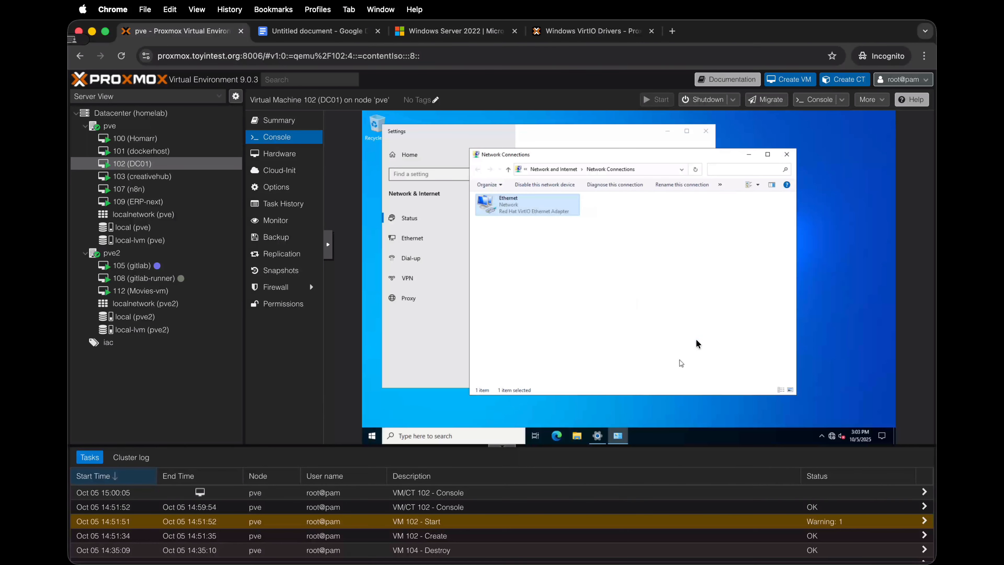
click(789, 155)
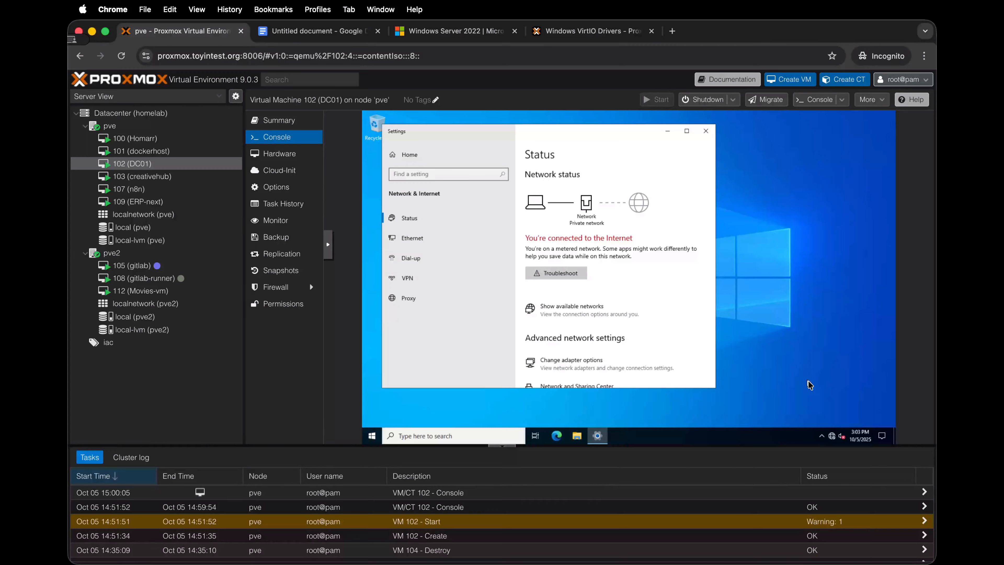
Step: Check the network connection and test internet access in Microsoft Edge, dismissing its welcome dialogs, and close Edge and Settings
click(833, 434)
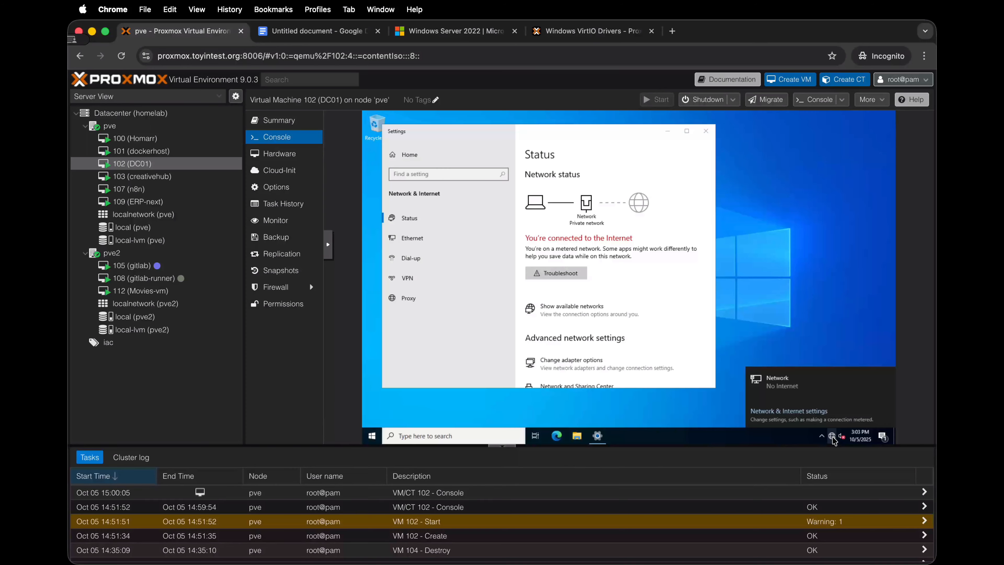
click(556, 443)
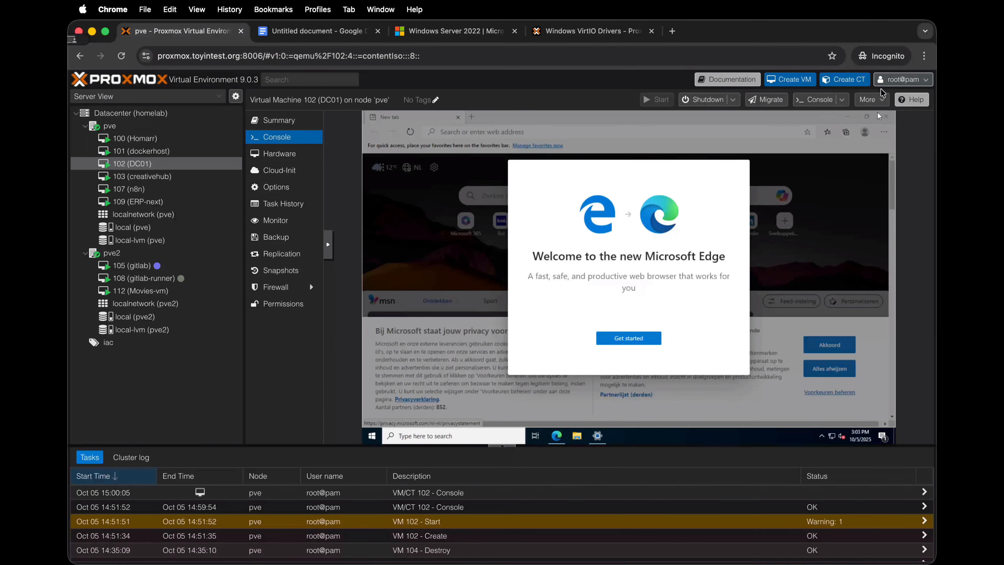
click(635, 332)
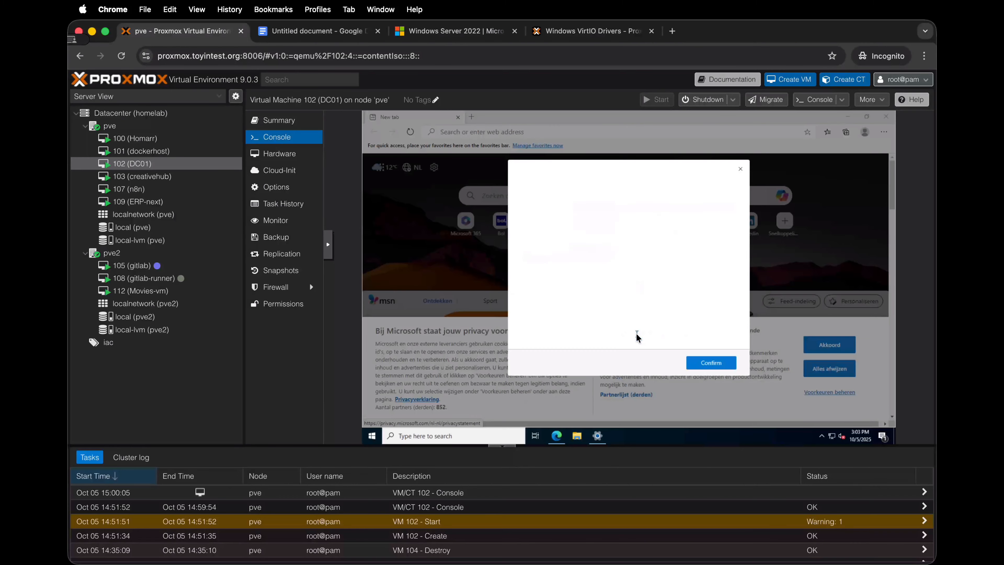
click(740, 169)
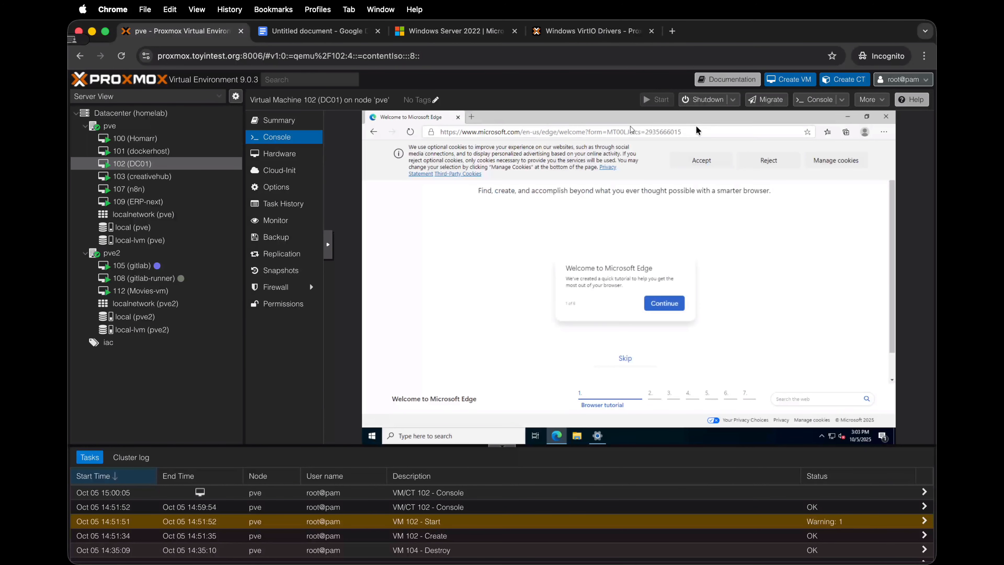
click(887, 117)
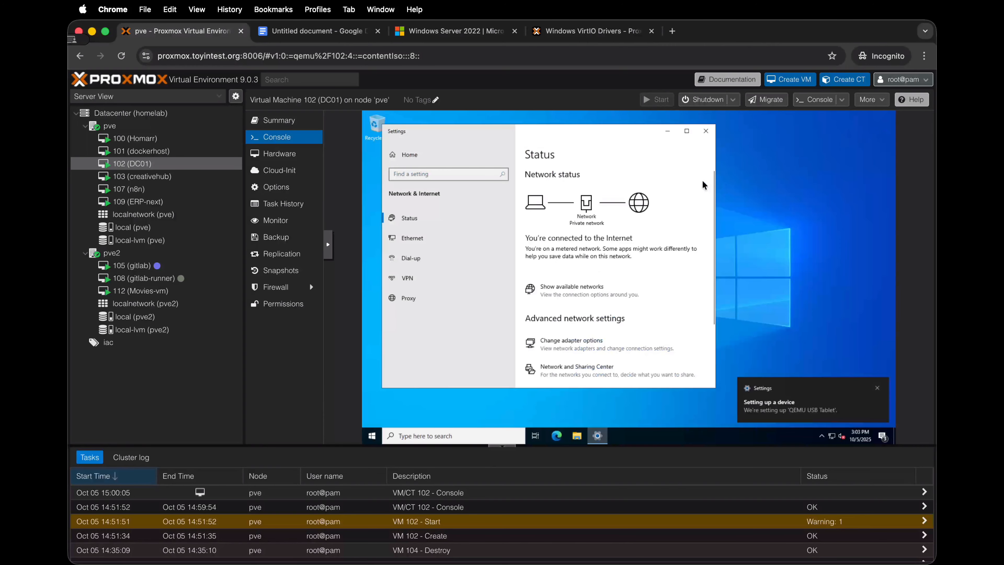
click(705, 131)
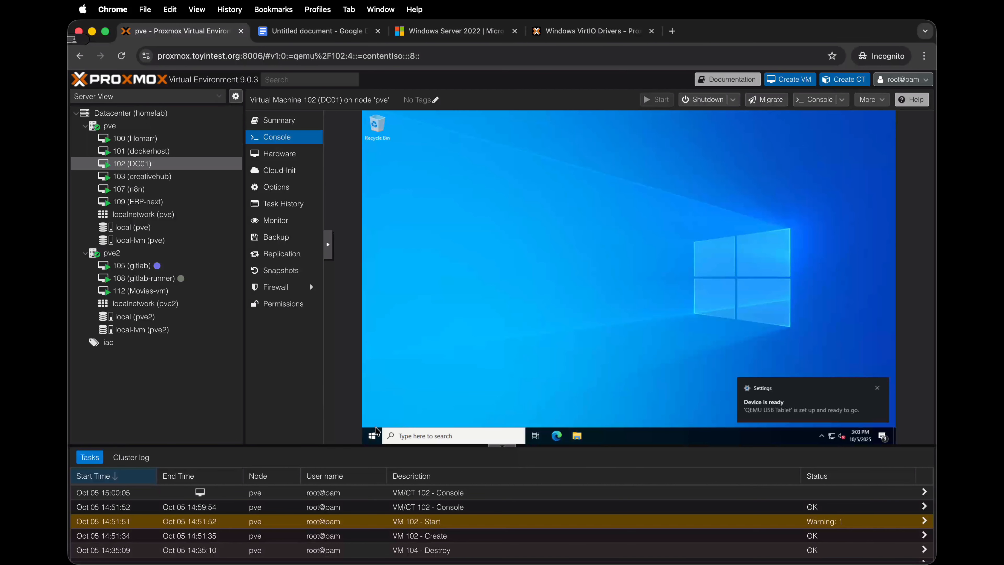
Step: Search Windows for "update" and open the Windows Update page for checking updates
click(373, 435)
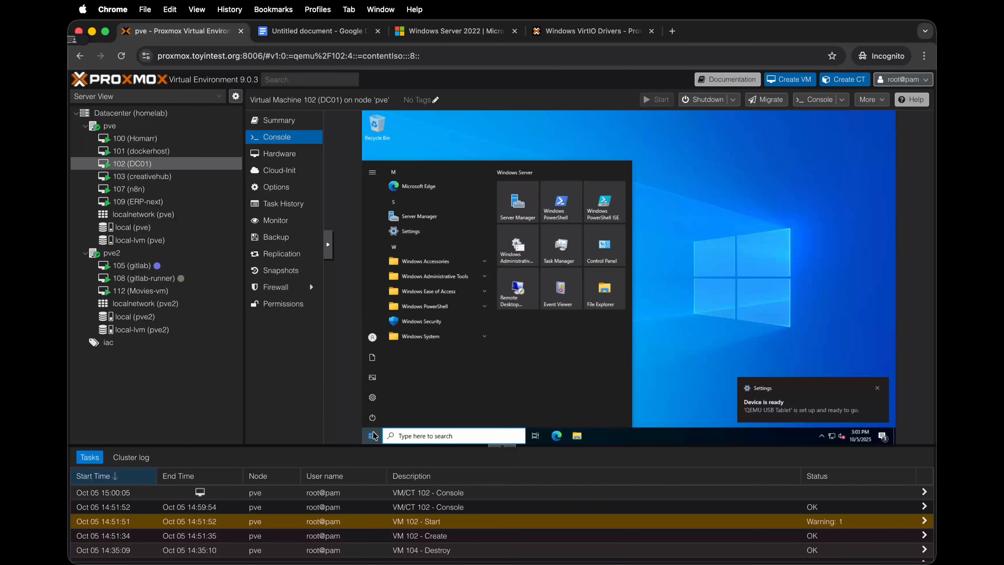
text(update)
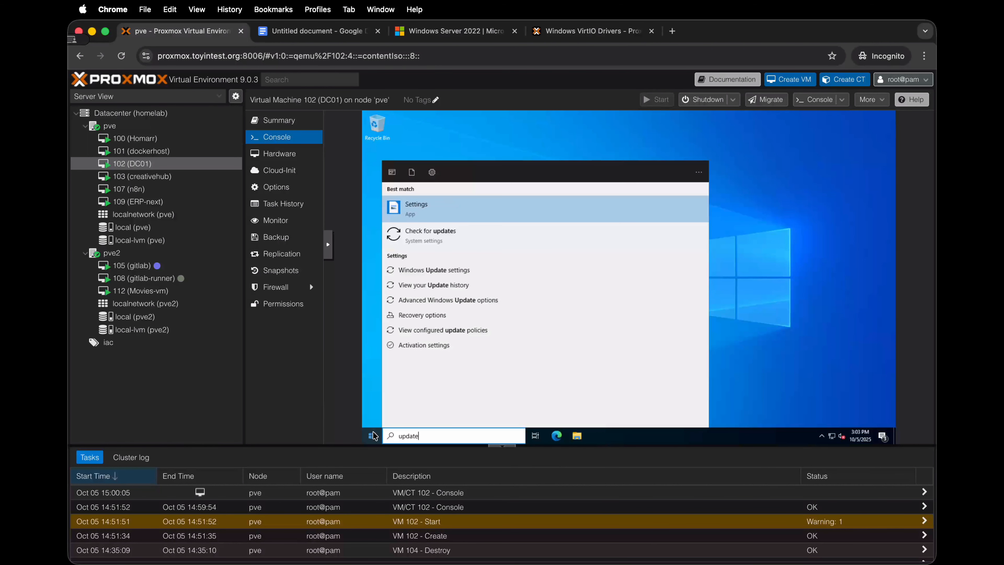
click(481, 239)
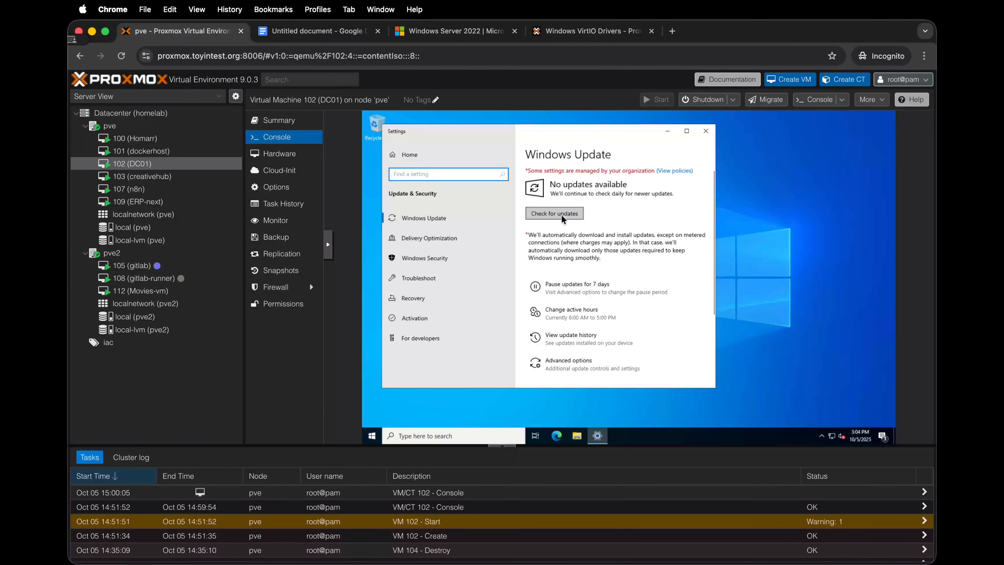
Step: Check for Windows updates, let them download and install, and review their progress in the maximized Settings window
click(561, 215)
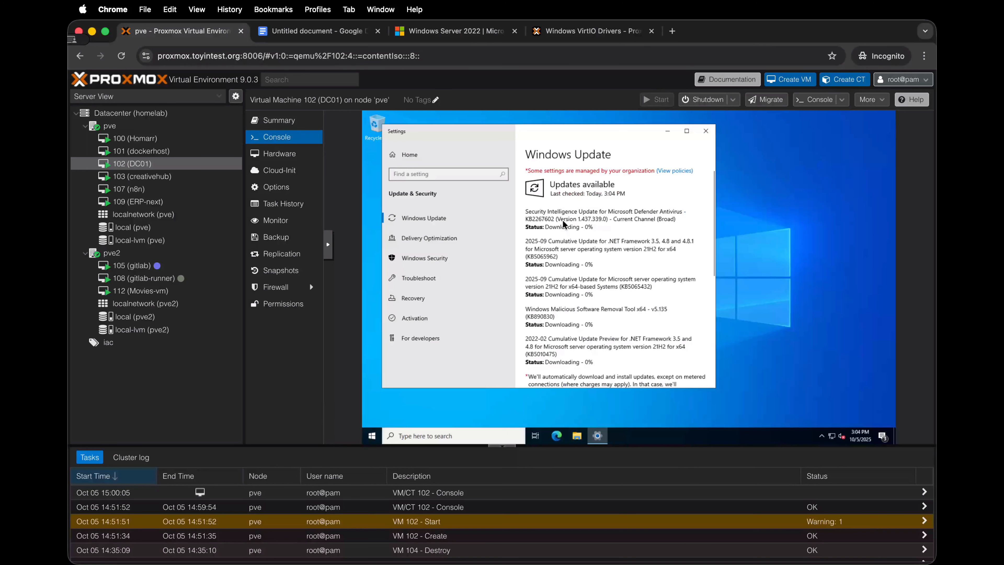
click(684, 134)
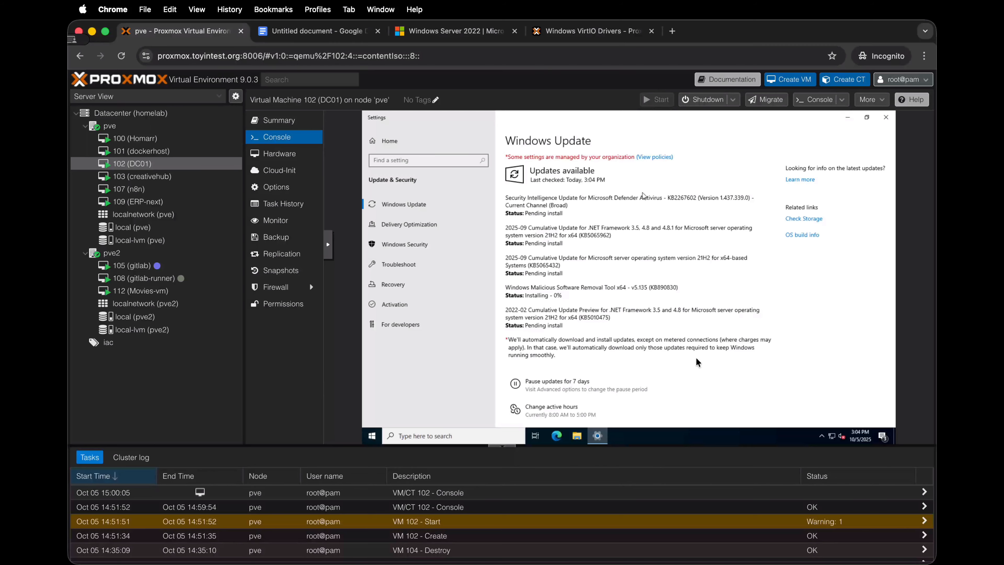
scroll(695, 356, down, 3)
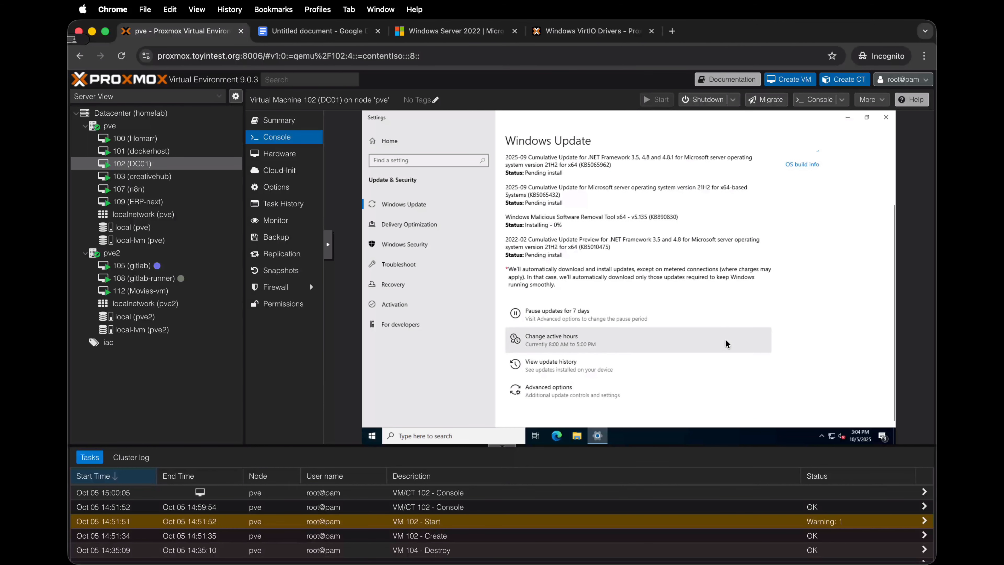
scroll(725, 338, up, 3)
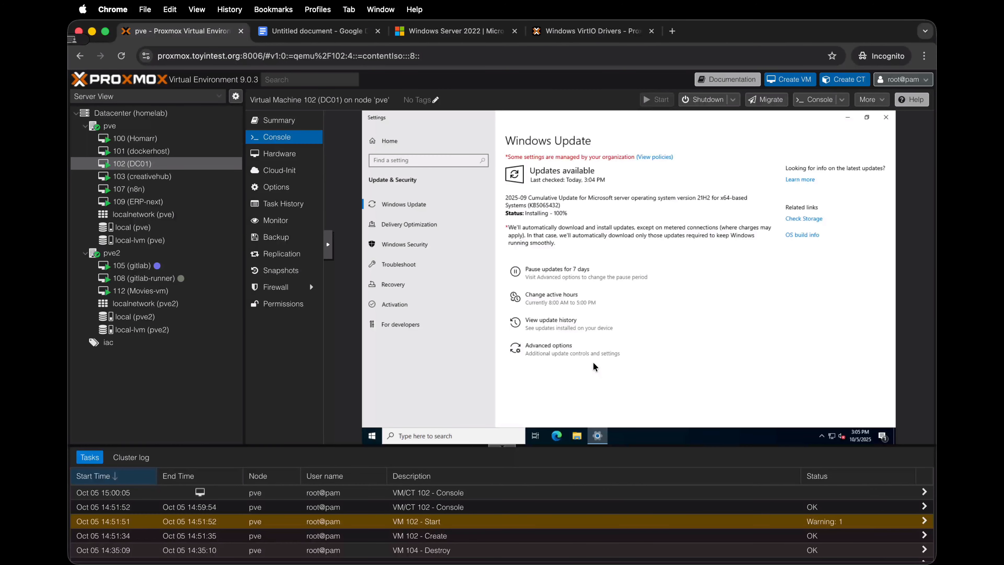
Step: Open Server Manager and display the Local Server properties
click(365, 434)
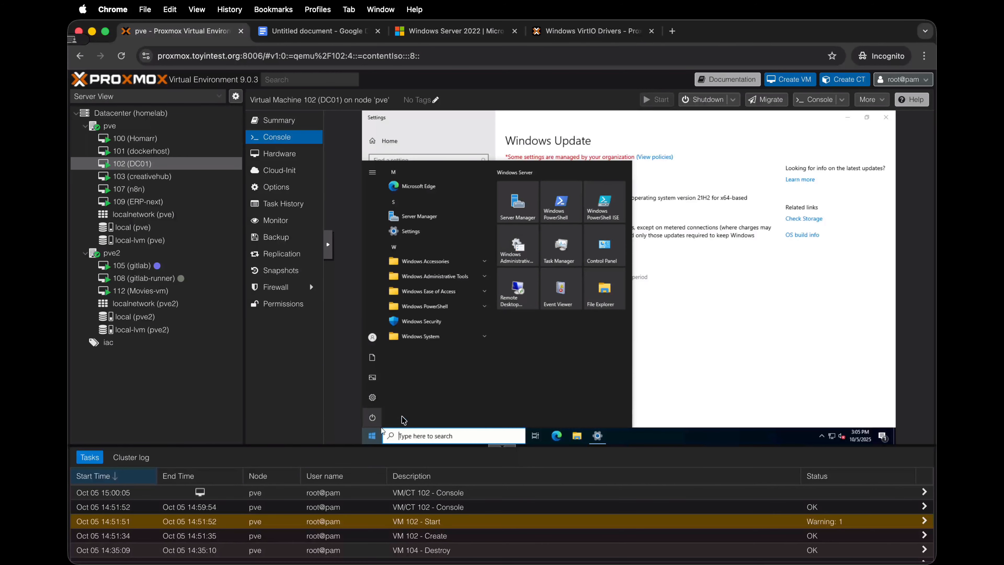
click(448, 224)
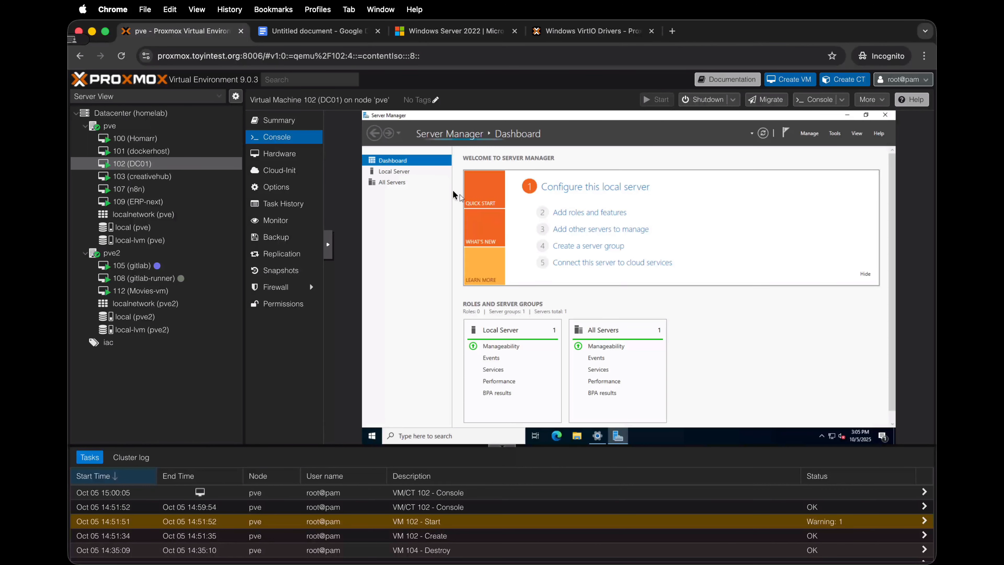
click(422, 174)
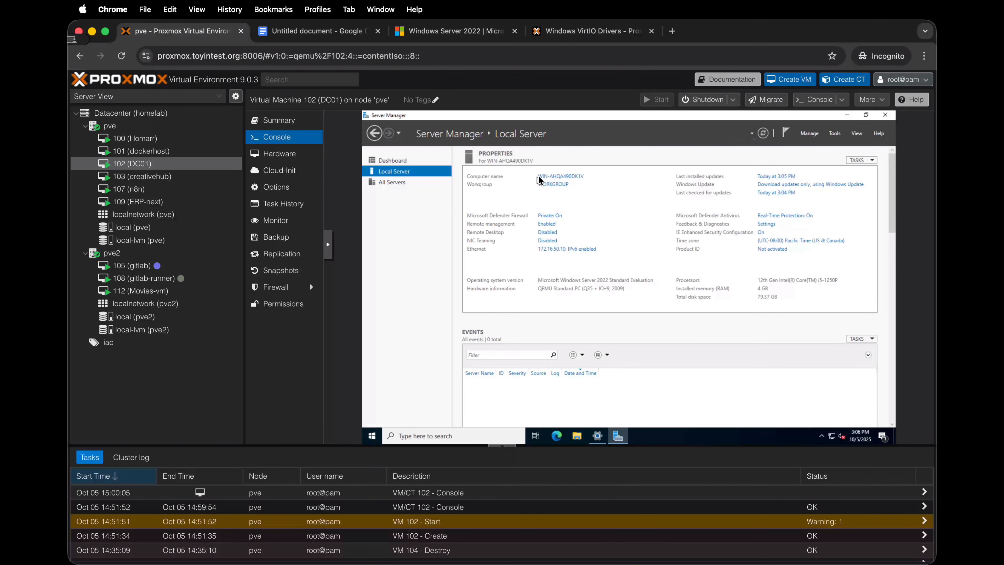
Step: Rename the computer as DC01, postpone the required restart, and return to the Windows Update window
click(551, 176)
click(563, 177)
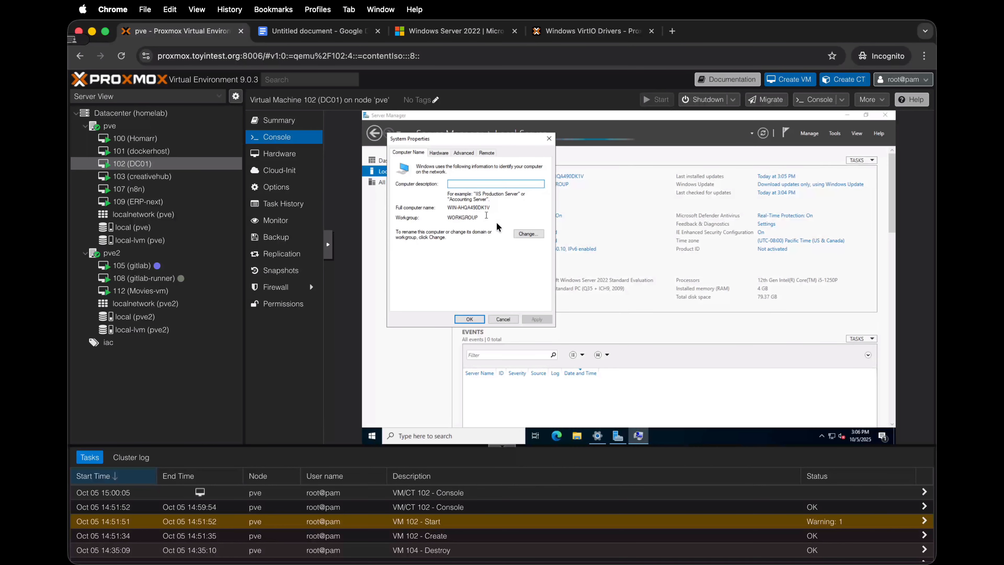
click(523, 233)
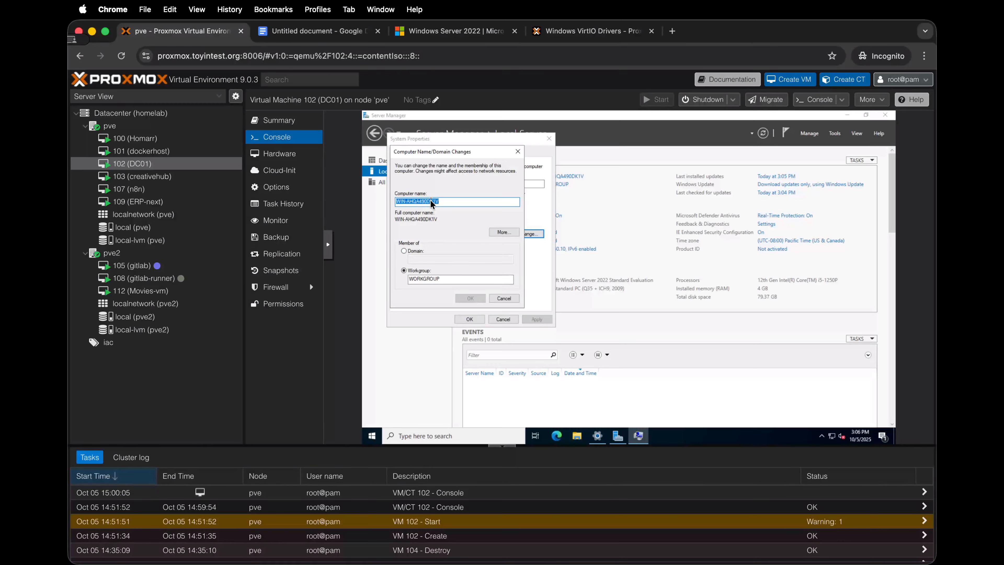
text(DC01)
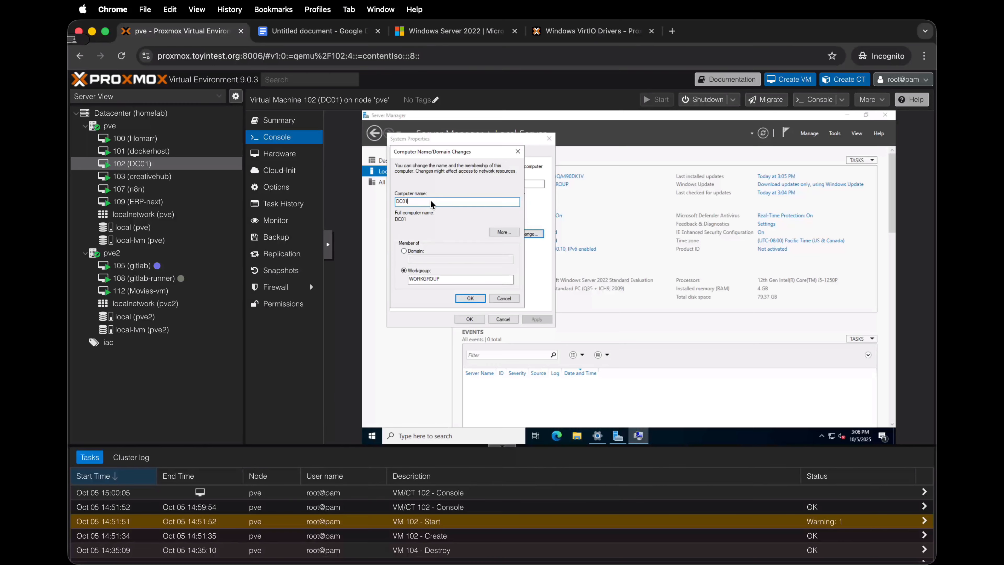
click(457, 294)
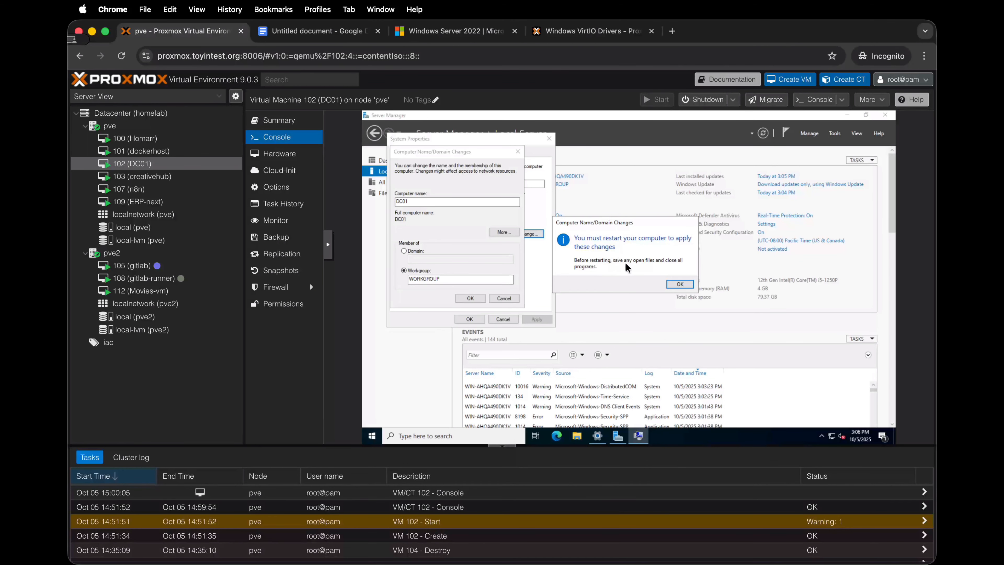
click(682, 282)
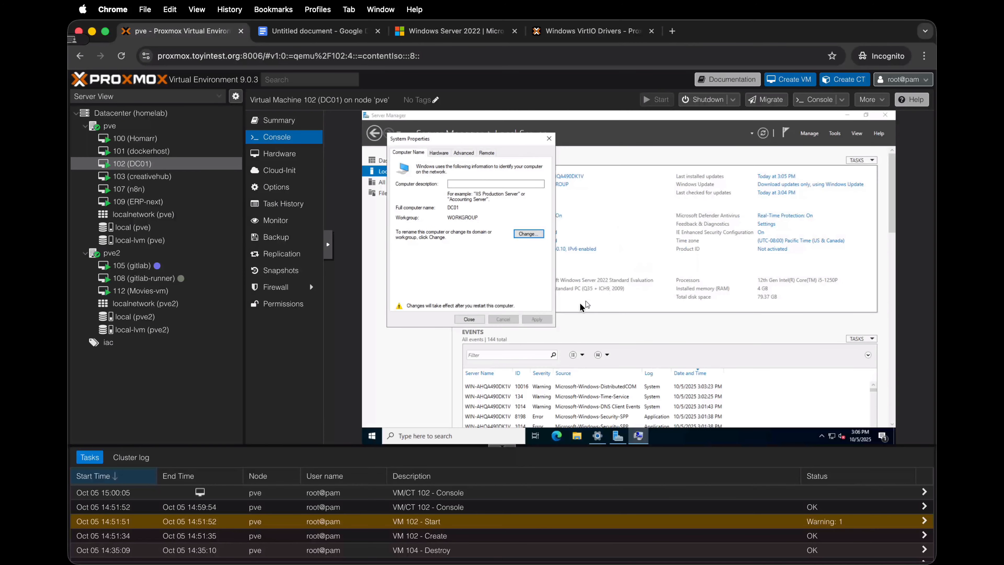
click(480, 318)
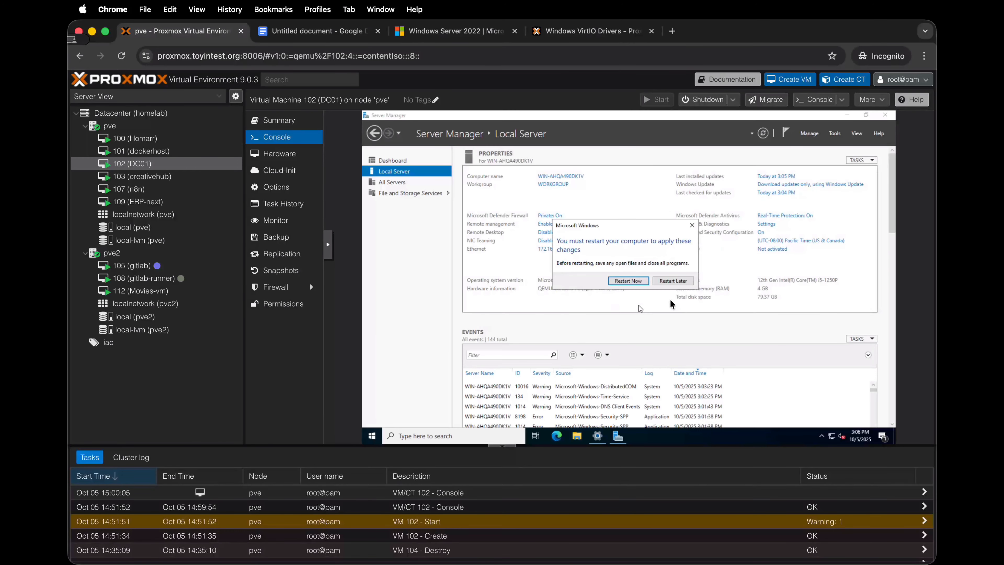
click(677, 279)
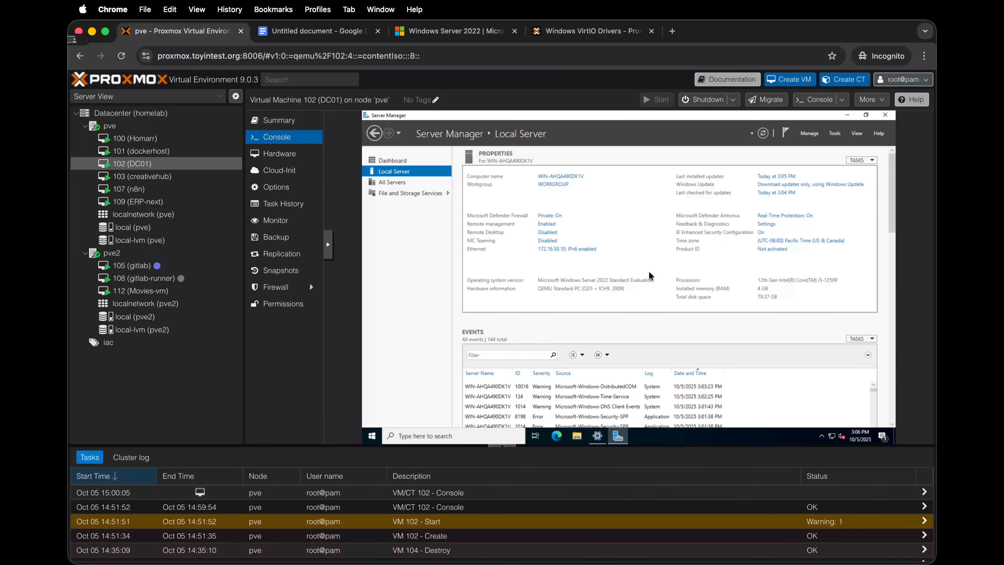
click(598, 436)
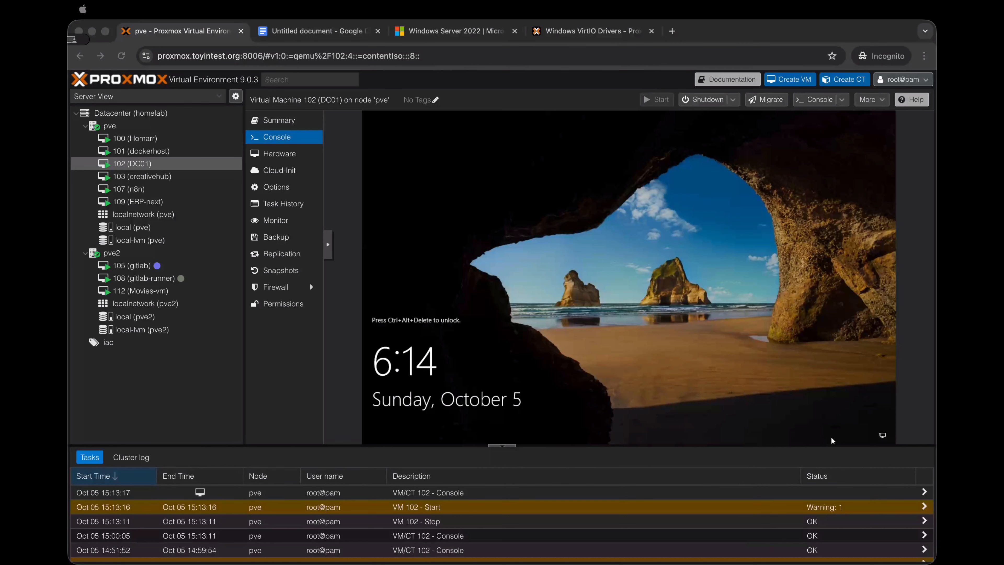
Step: Unlock the DC01 console, sign in to the Administrator account with its password, and dismiss the Shutdown Event Tracker
click(328, 240)
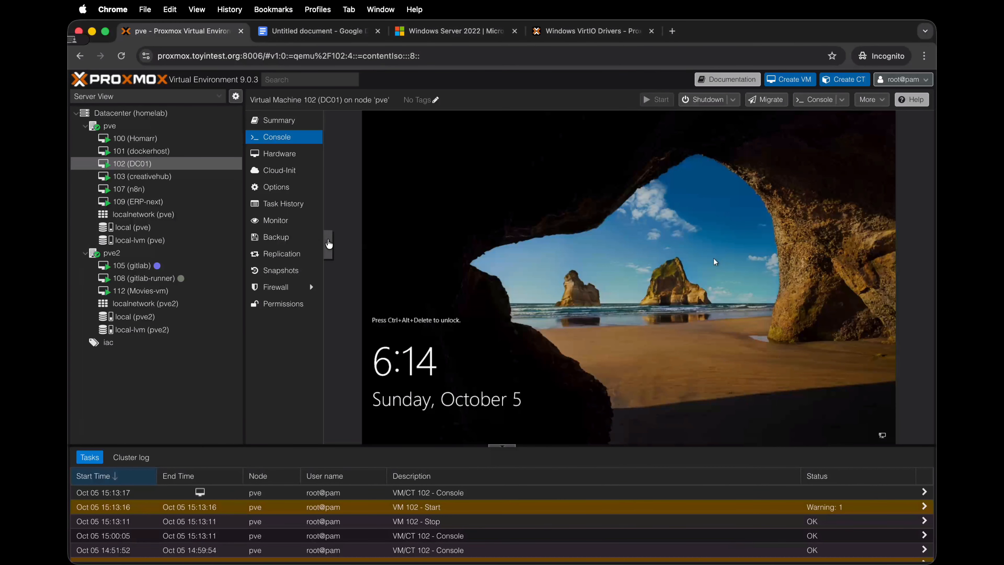
click(340, 251)
click(382, 342)
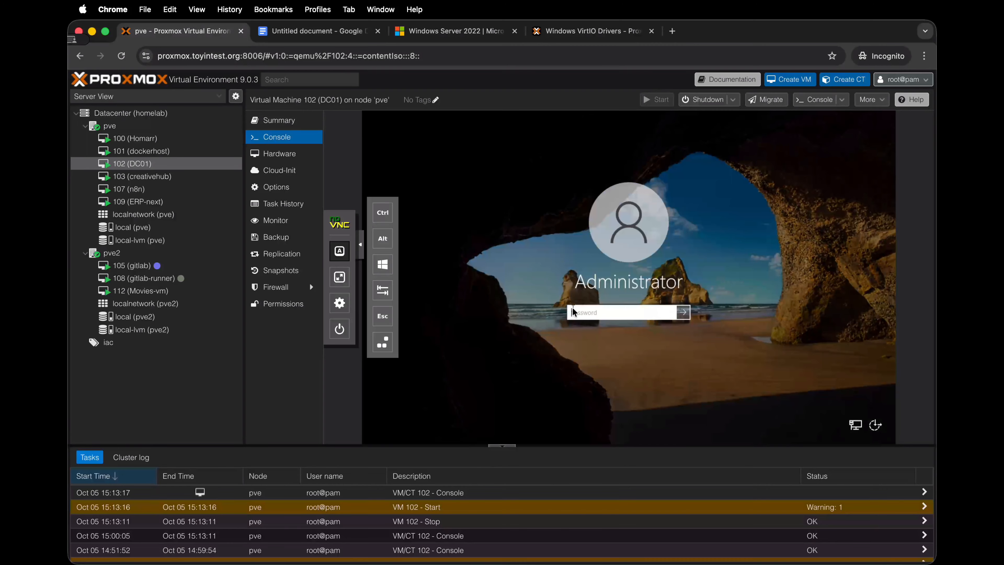
text(•••••••)
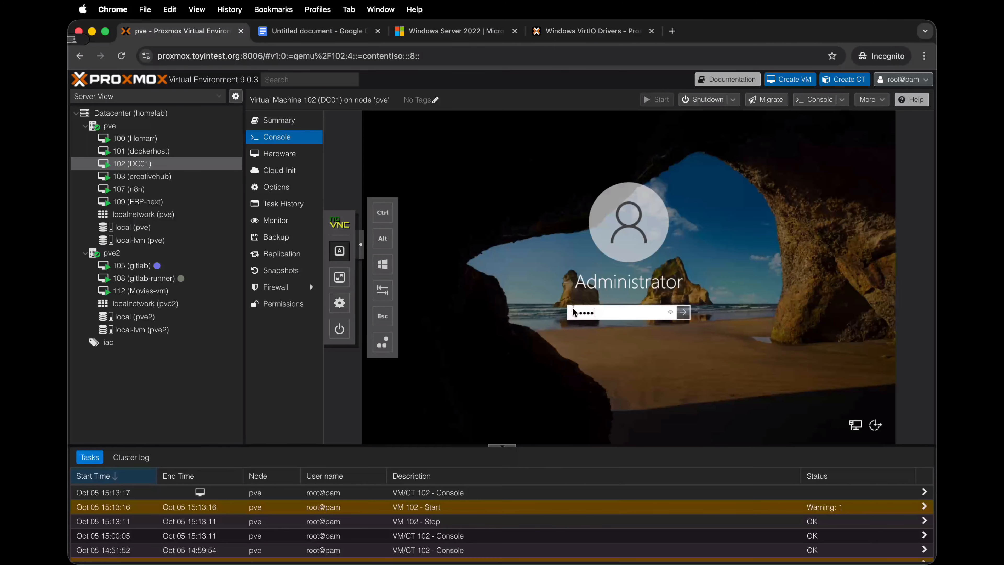
text(••)
key(Return)
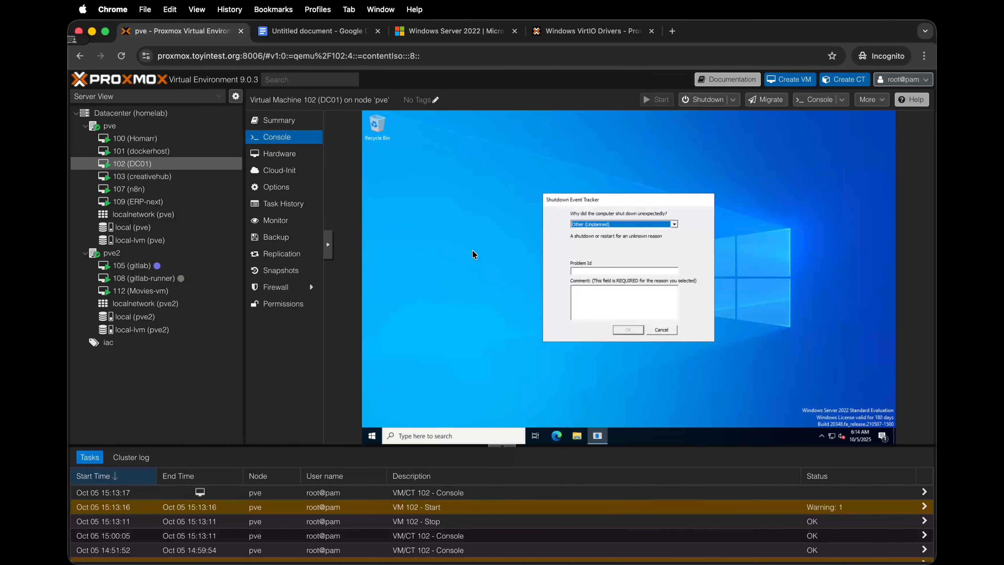
click(662, 331)
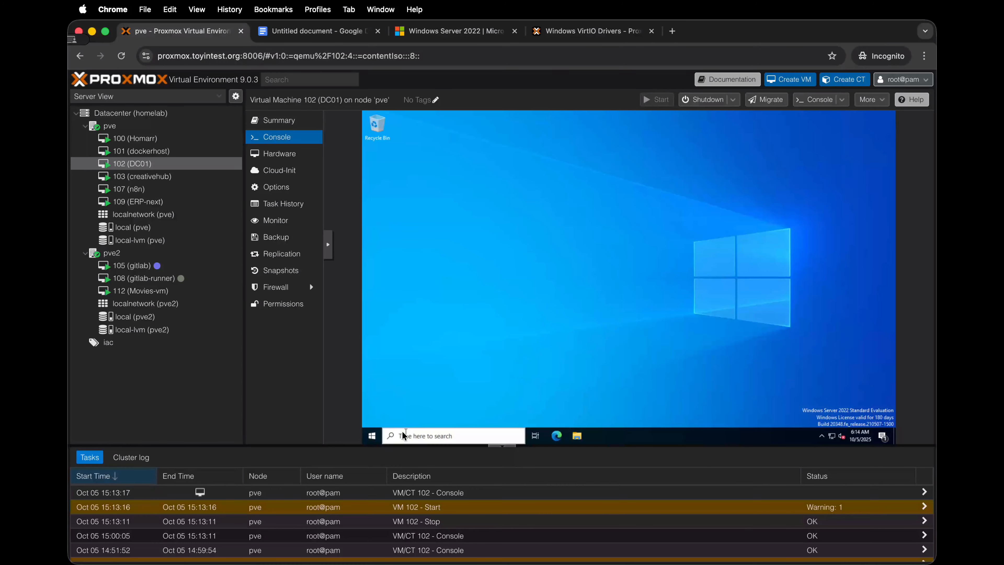
Step: Search Windows for "updates", open the Windows Update page, and run another check for updates
click(377, 432)
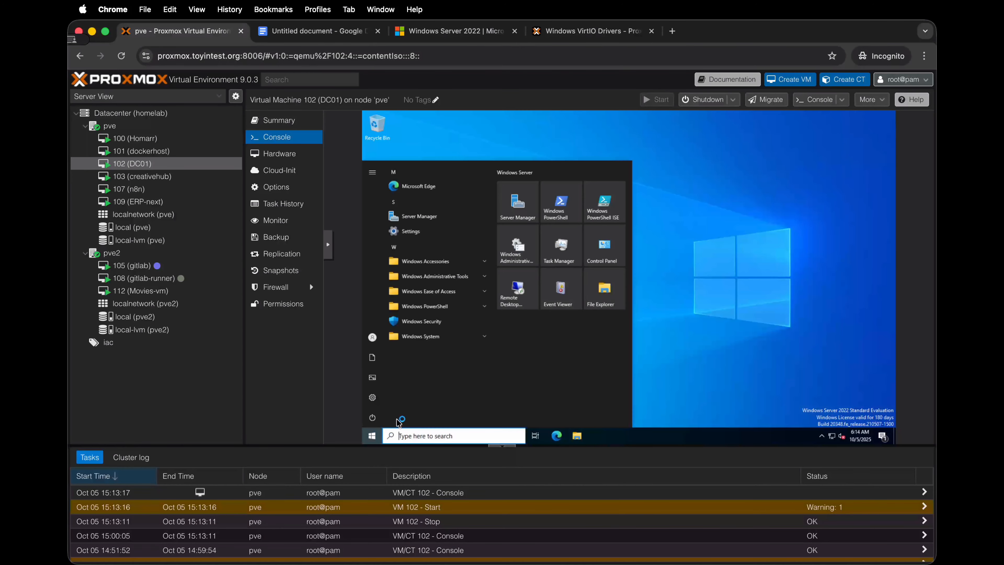
text(updates)
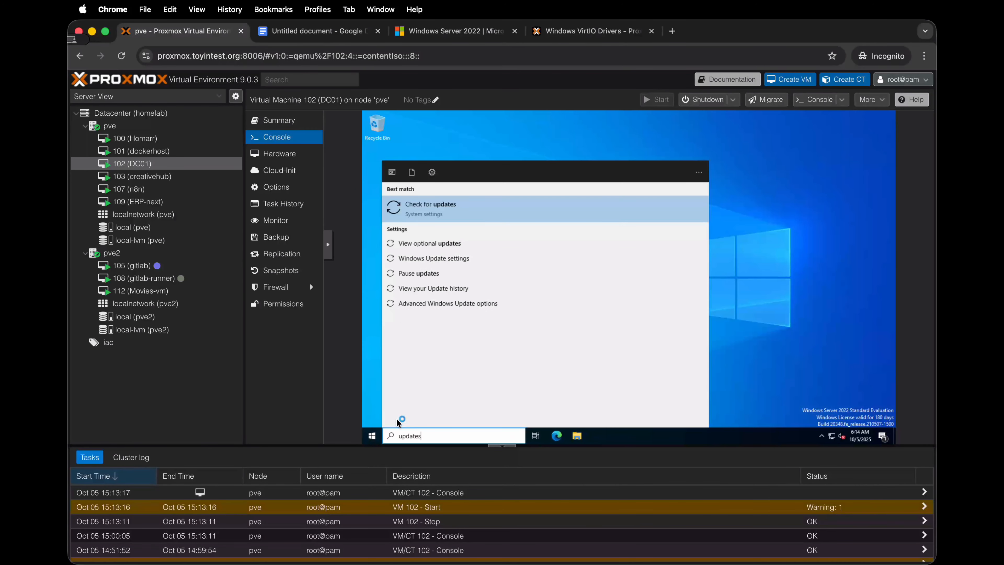
click(520, 208)
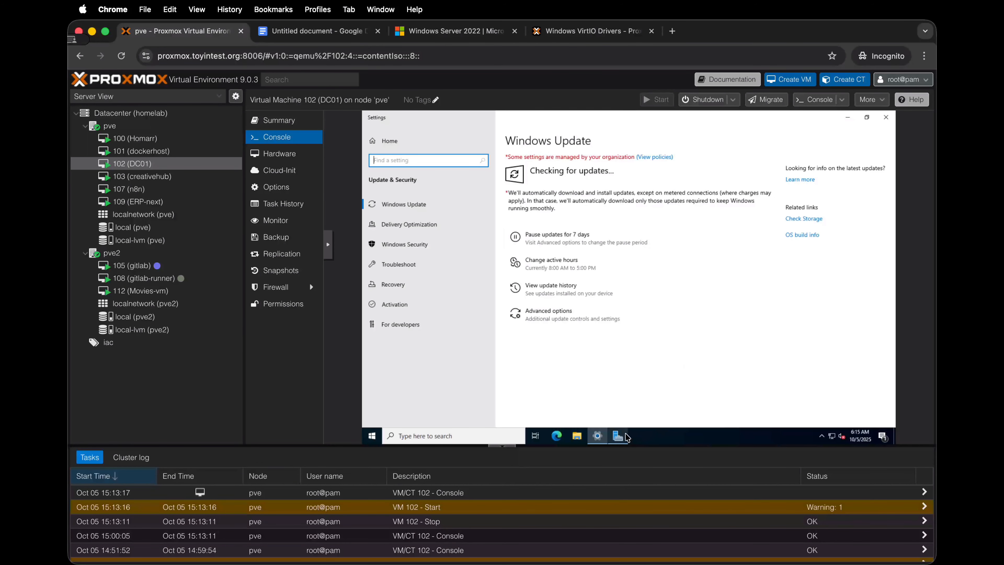
click(617, 435)
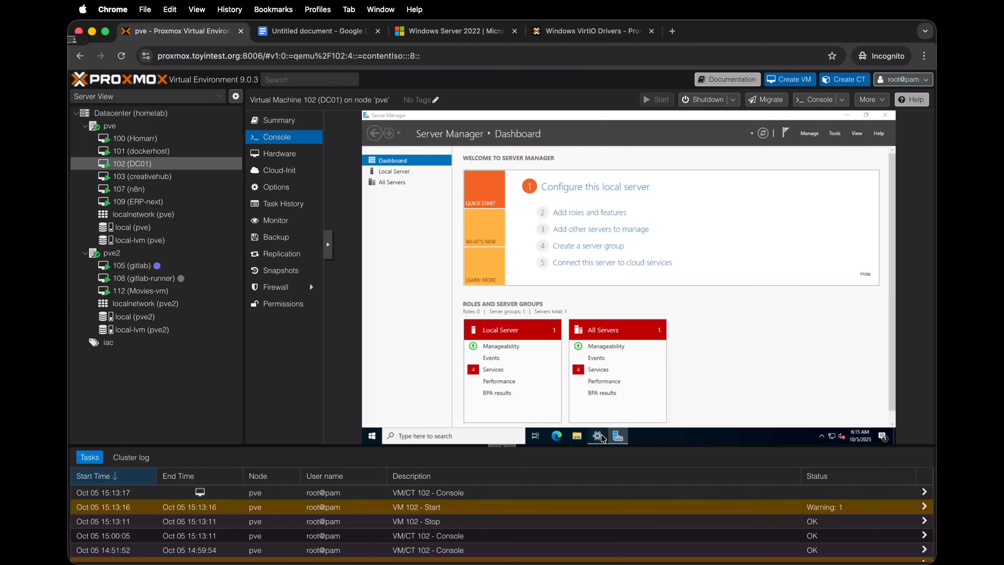
click(598, 436)
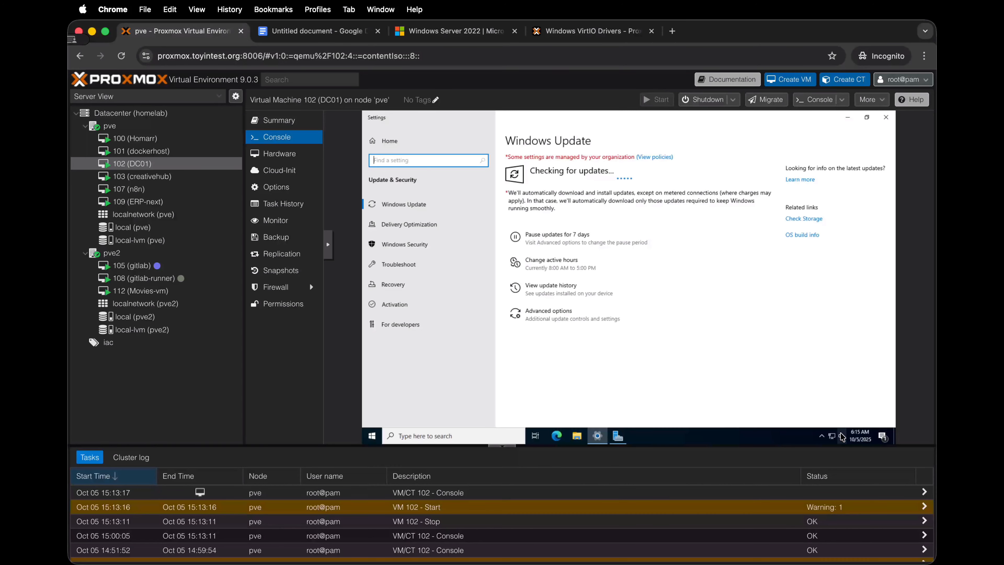
mouse_move(831, 438)
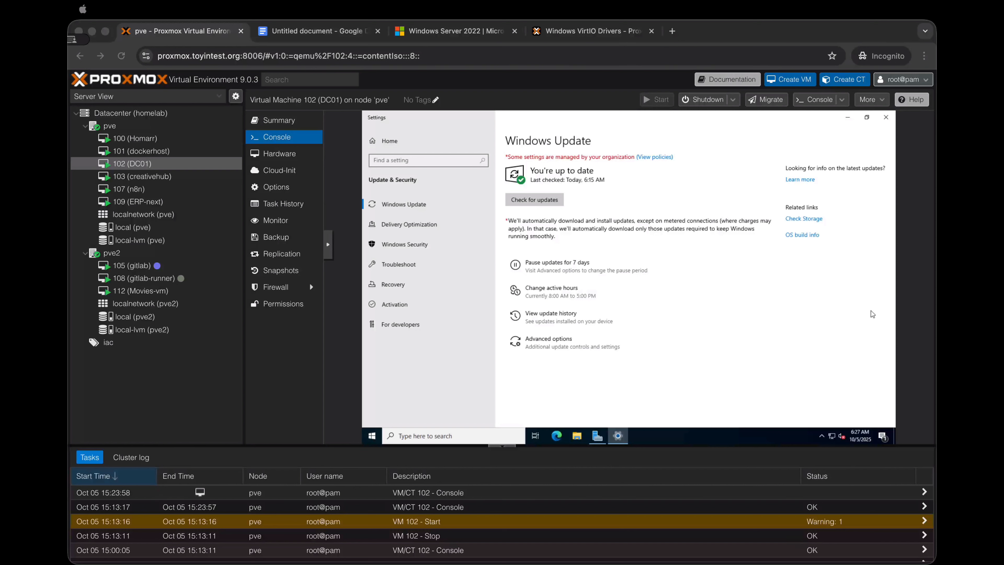
click(517, 201)
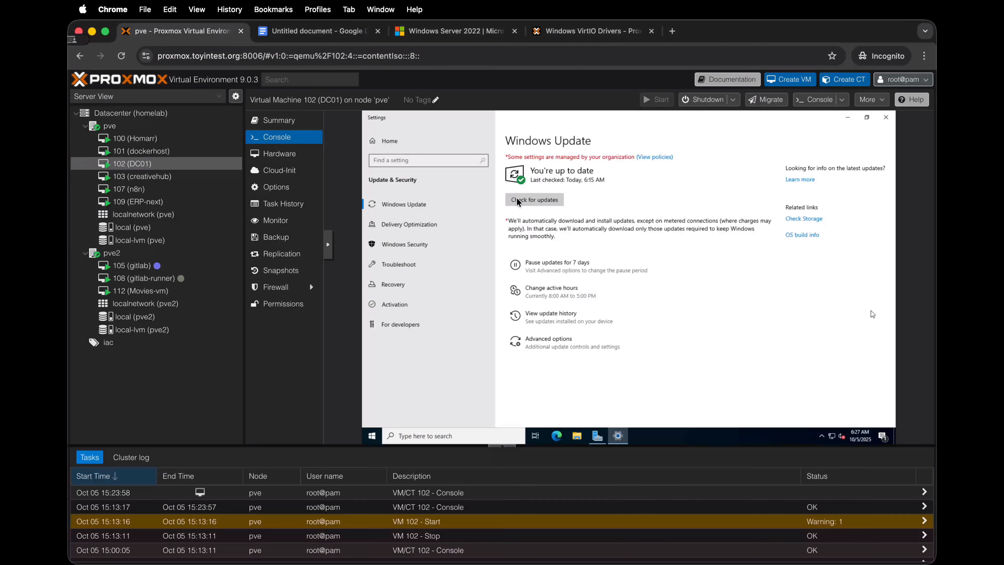
click(518, 201)
Step: Examine the IP address reported in DC01's Proxmox summary and return to the VM's console
click(293, 126)
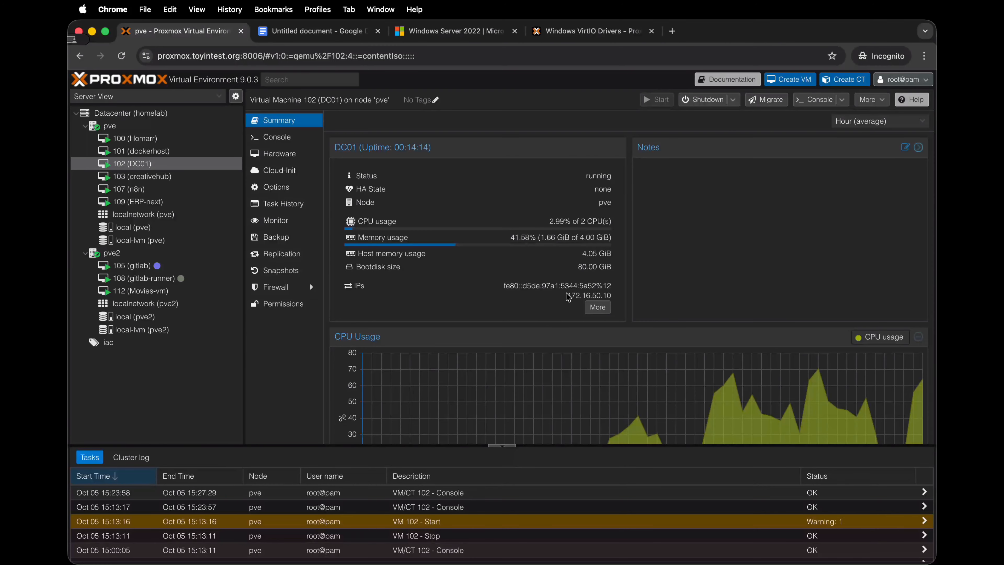
drag(606, 296, 609, 298)
click(299, 138)
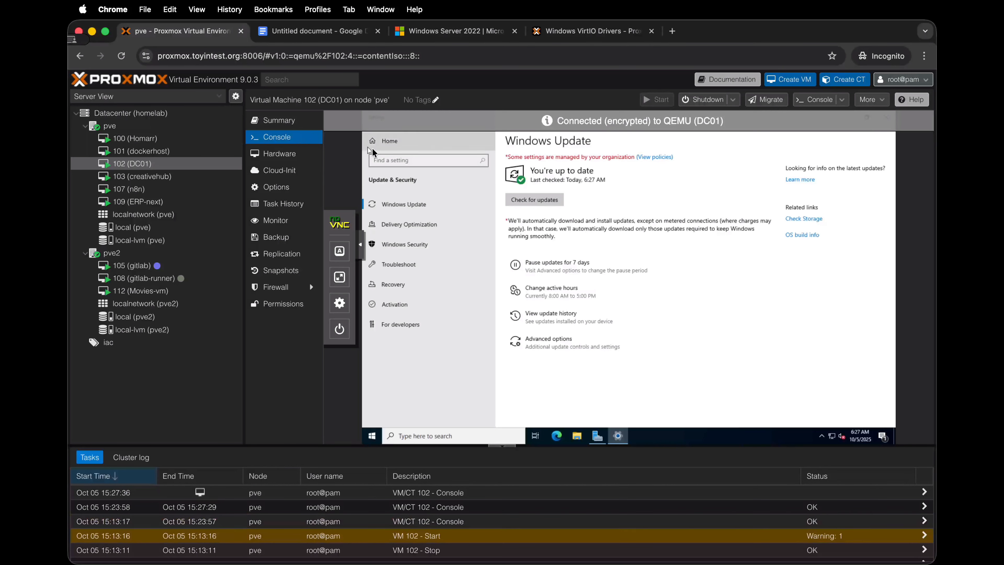
Step: Close Settings, examine the Local Server properties and time zone in Server Manager, and close it to bring up the Windows program list
click(879, 119)
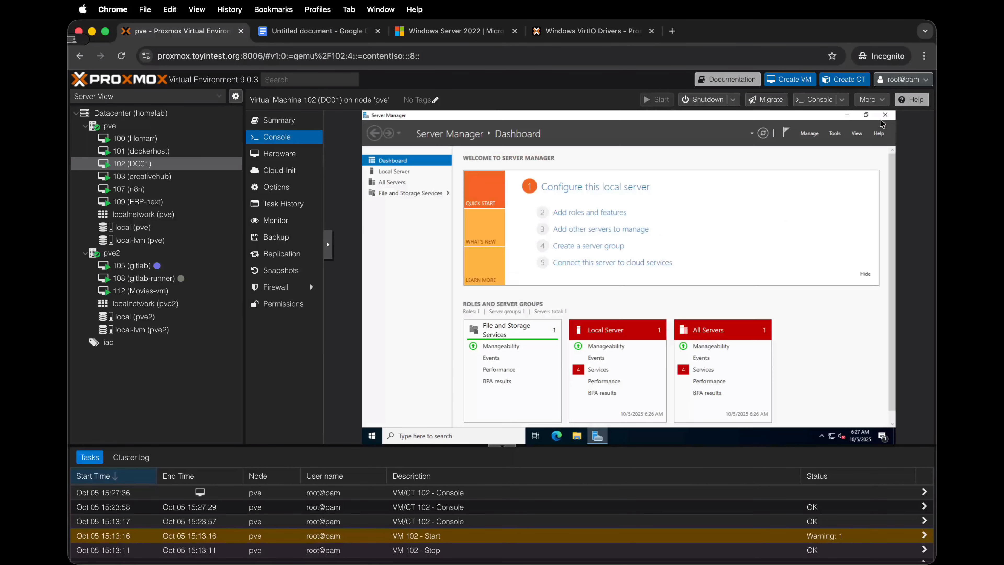
click(390, 171)
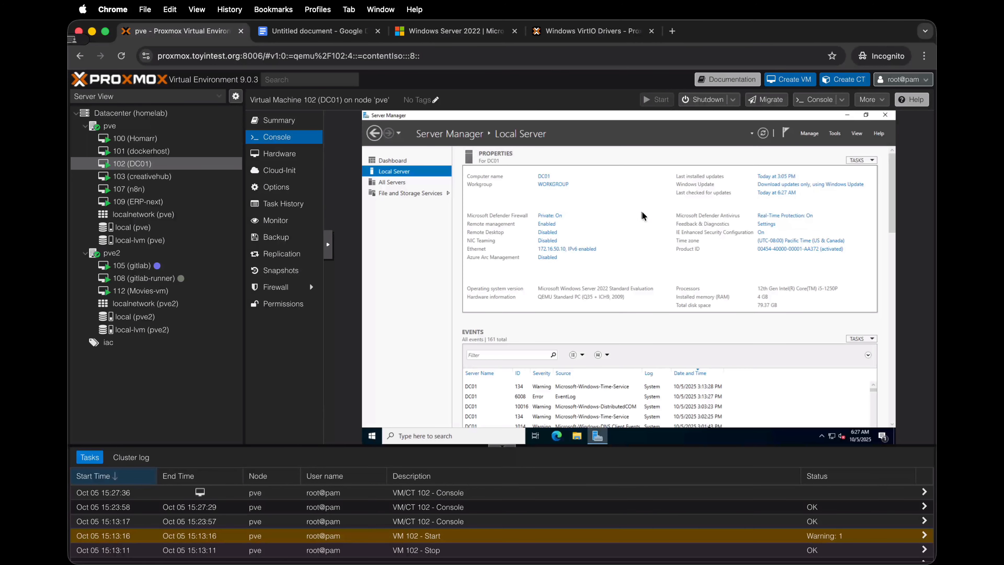
click(777, 242)
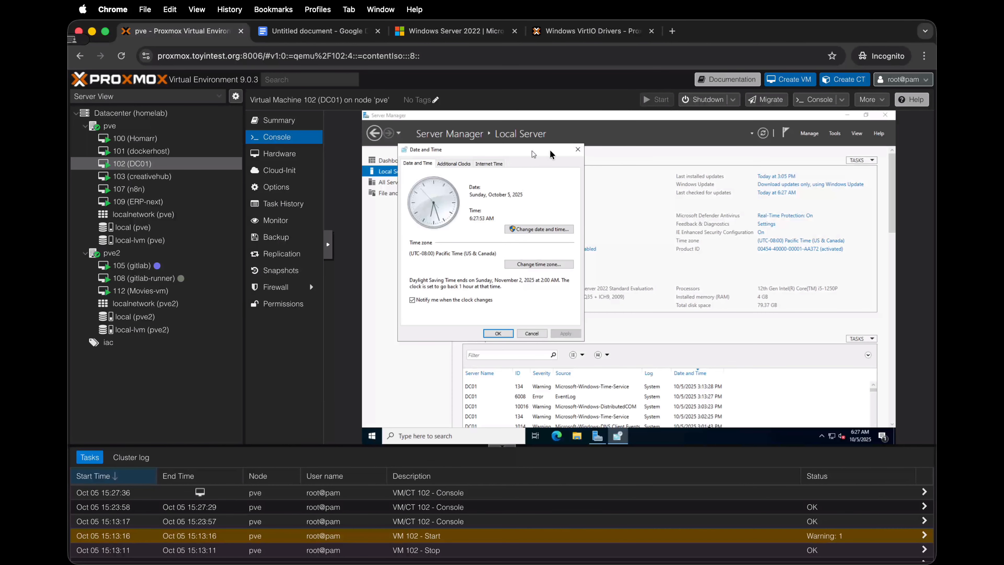
click(577, 149)
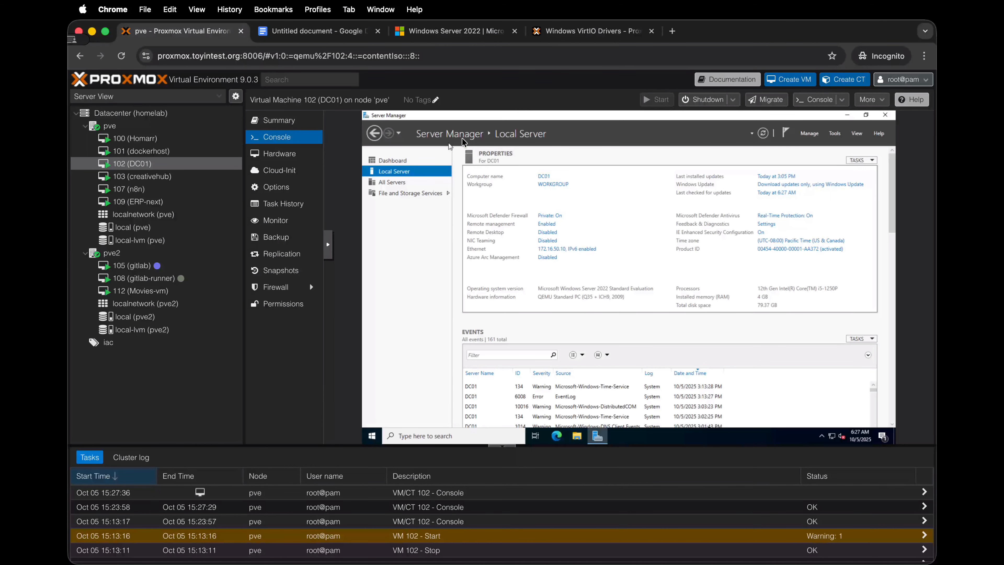
click(885, 115)
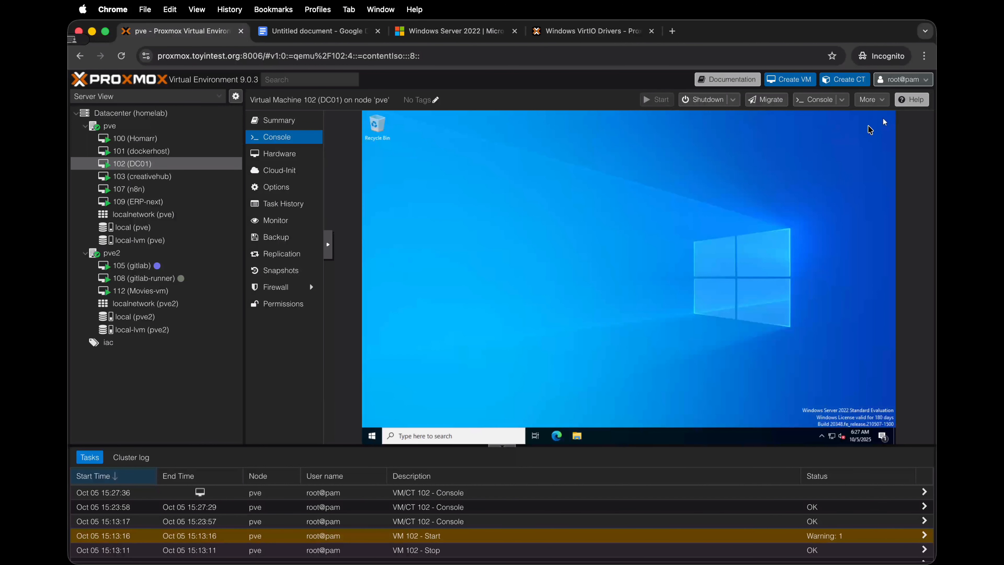
click(372, 436)
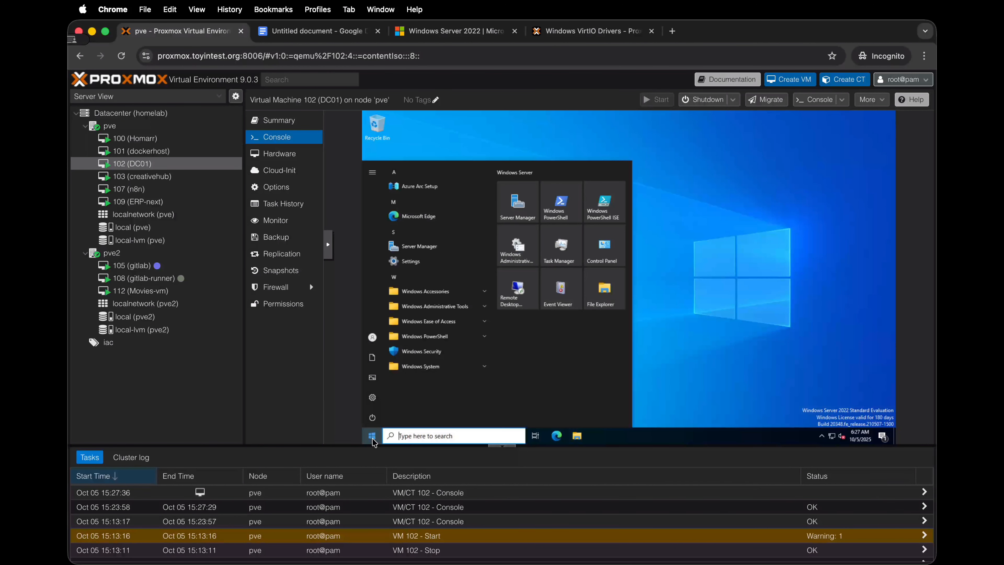
Step: Reopen Server Manager and set the local server's time zone to (UTC+01:00) Amsterdam, Berlin, Bern, Rome, Stockholm, Vienna
click(509, 214)
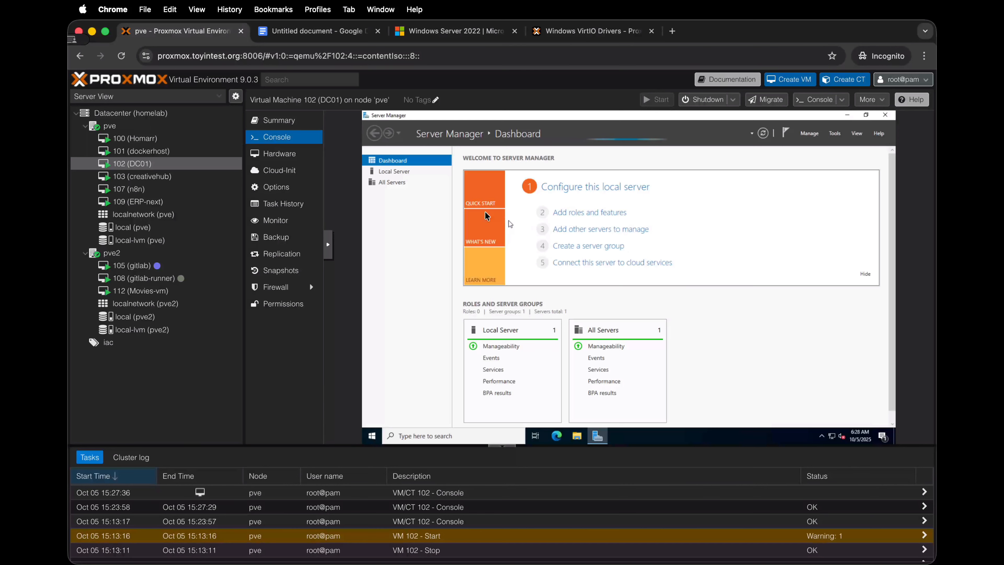
click(384, 173)
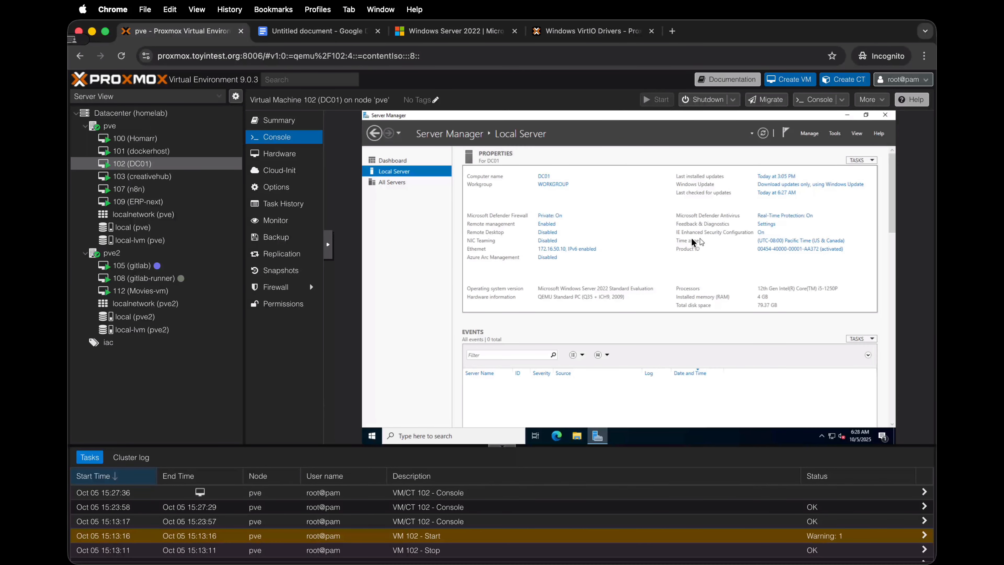
click(782, 242)
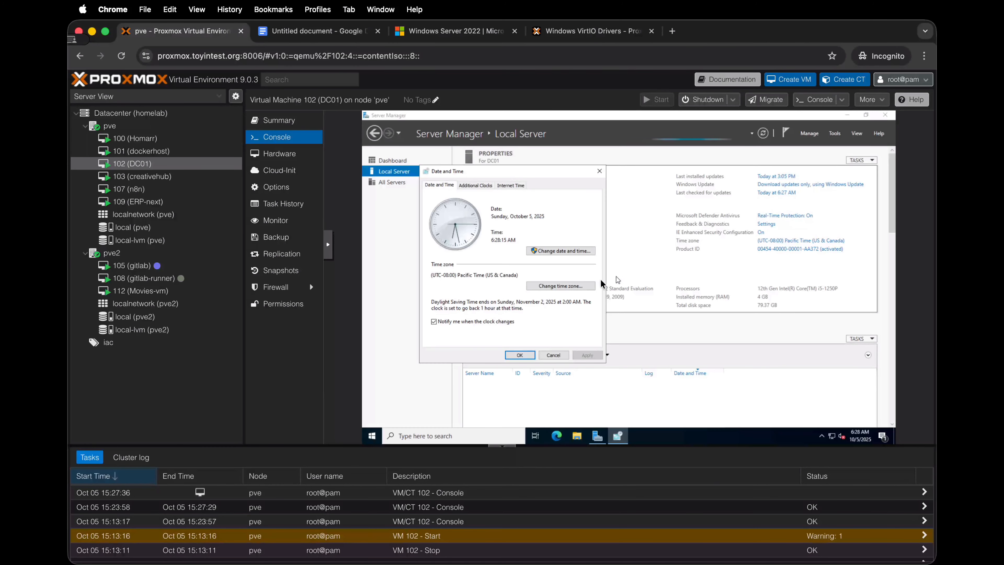
click(575, 284)
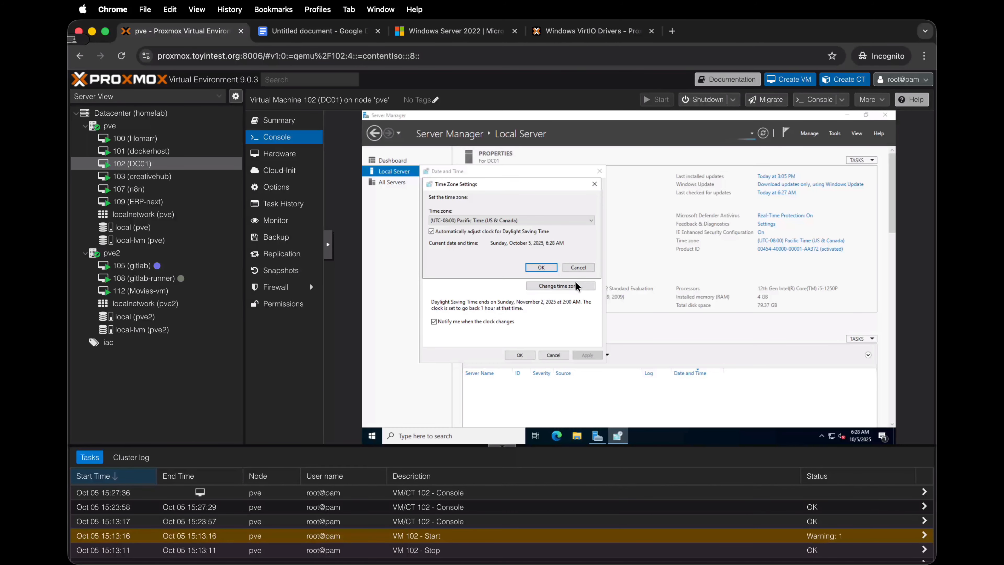
click(518, 221)
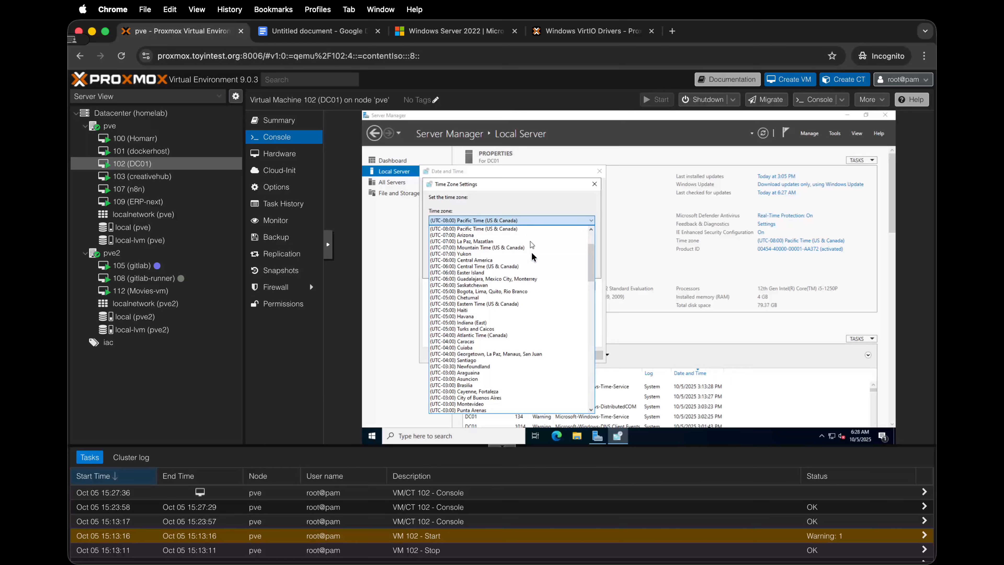
scroll(534, 307, down, 2)
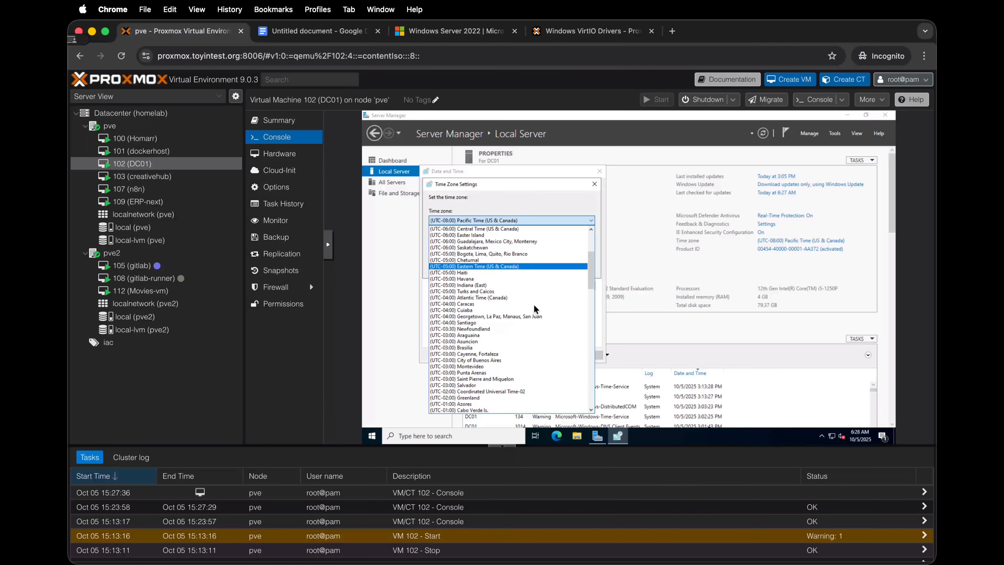
scroll(534, 308, down, 2)
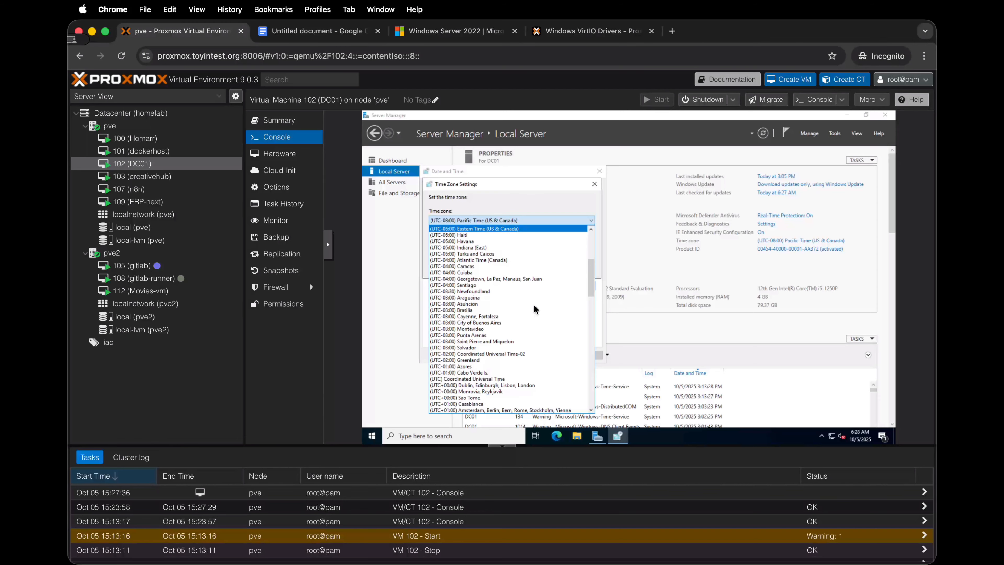
scroll(533, 304, down, 1)
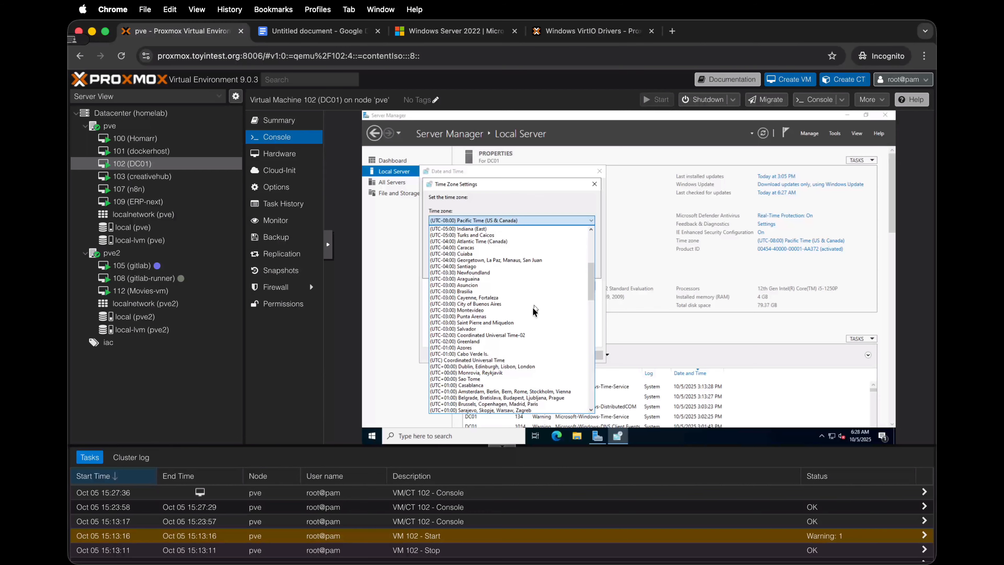
click(497, 391)
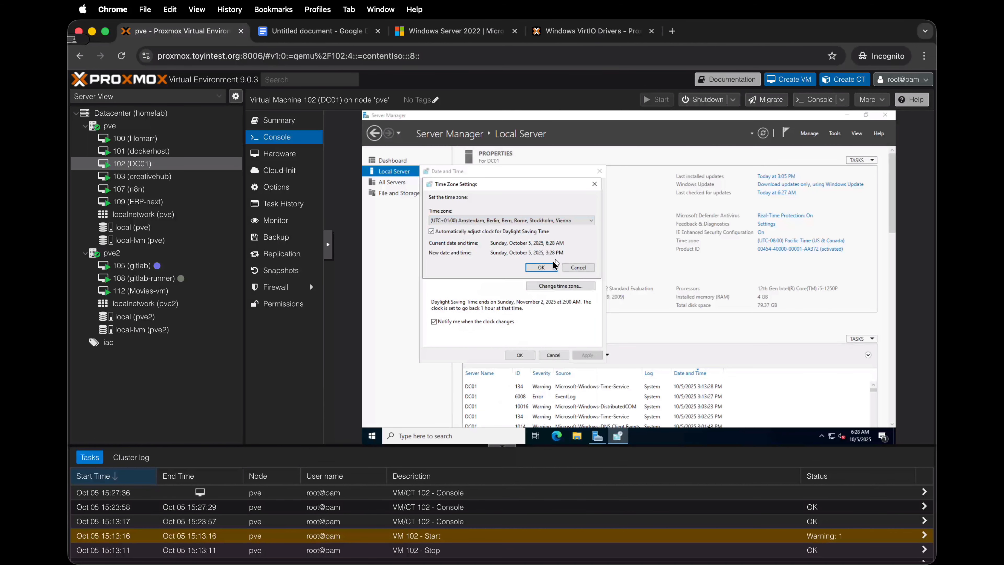
click(547, 267)
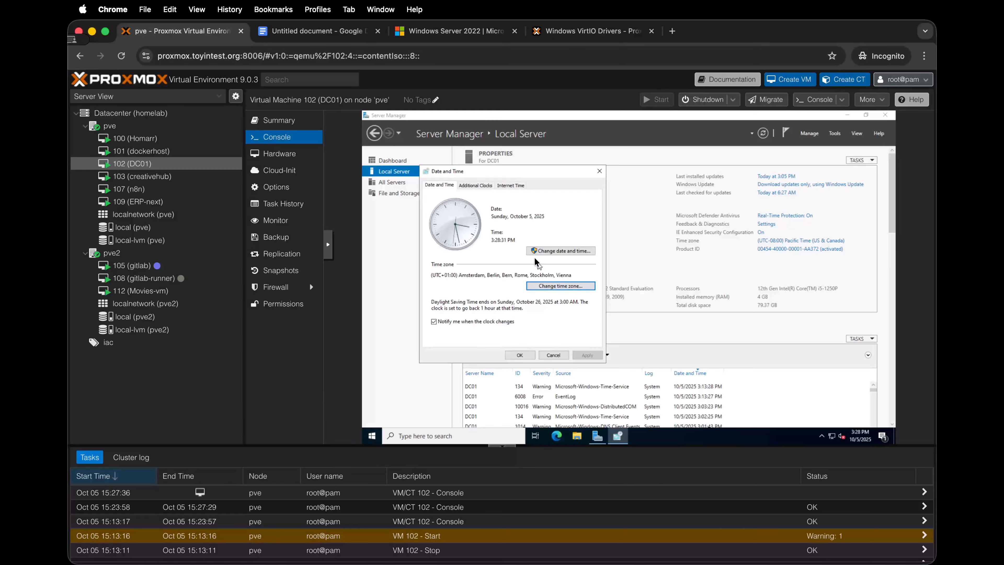
Step: Examine the Internet time synchronization and additional clock settings, close the Date and Time dialog, and check the taskbar clock
click(505, 185)
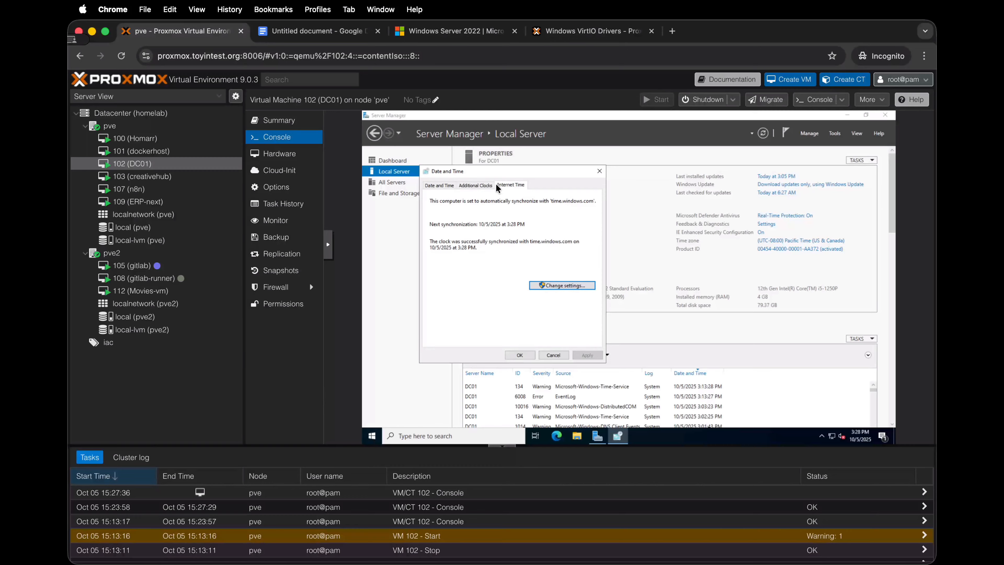
click(486, 184)
click(441, 184)
click(483, 184)
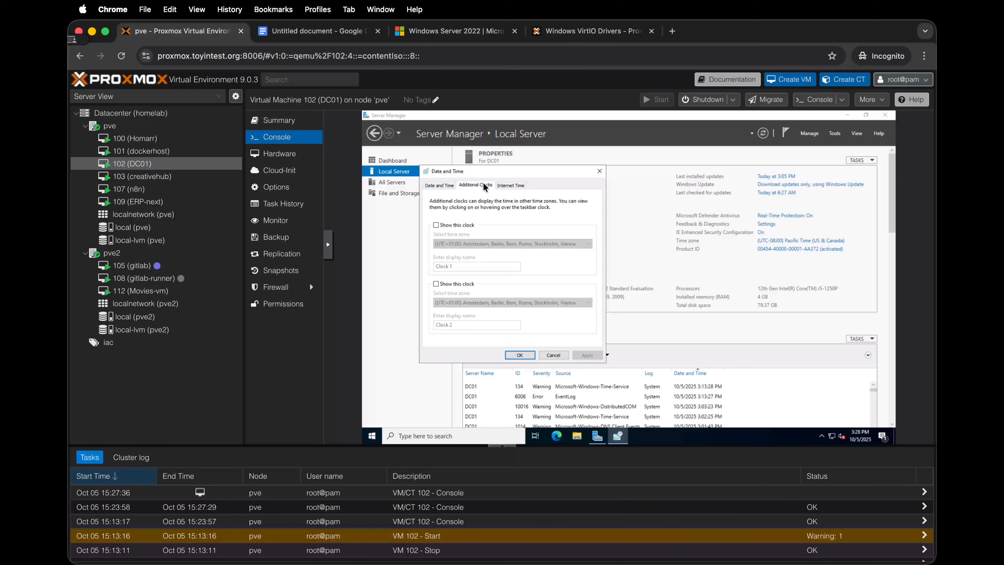
click(442, 183)
click(529, 355)
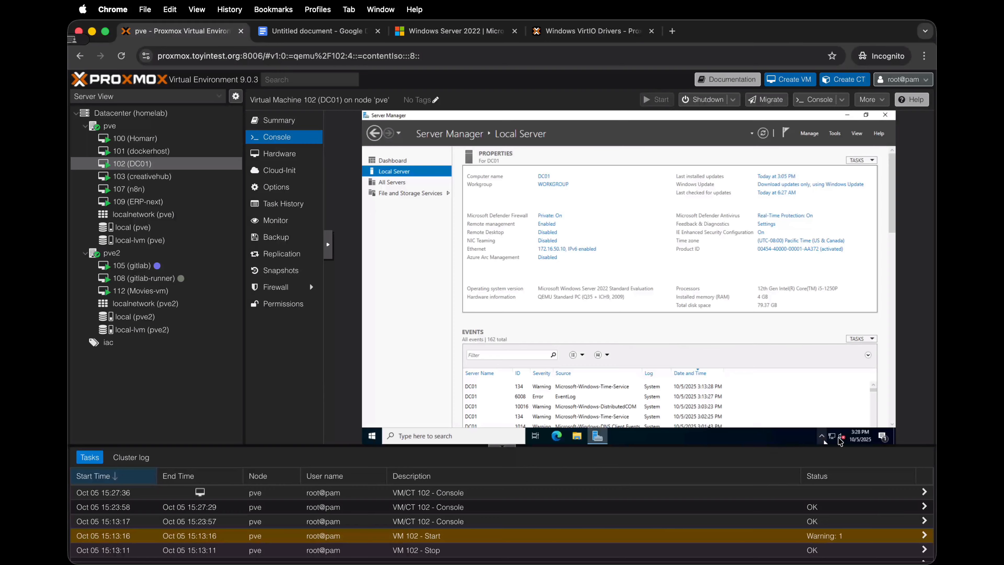
mouse_move(853, 439)
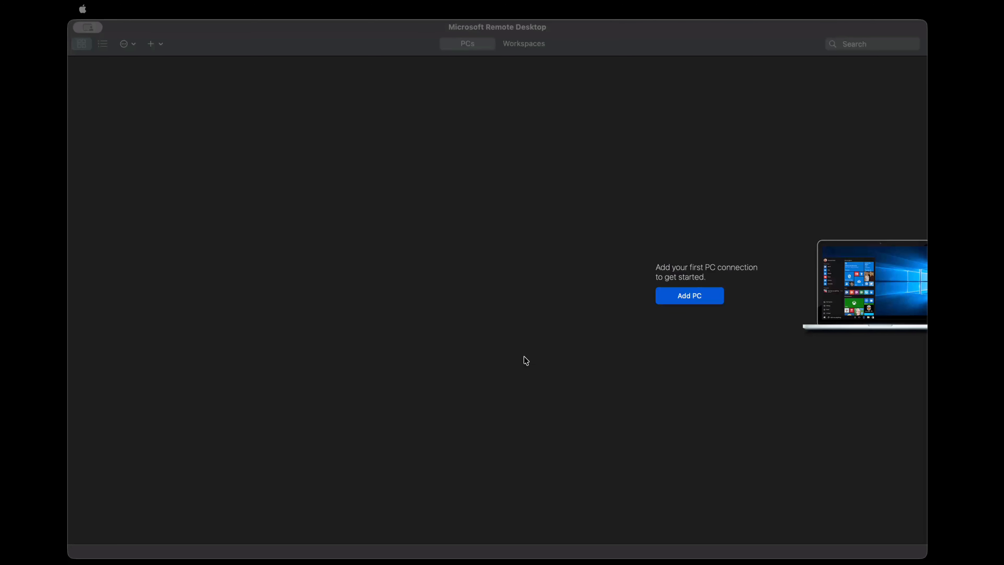
Step: Switch to Microsoft Remote Desktop and fill in a new PC connection with PC name 172.16.50.10 and friendly name DC01
click(557, 368)
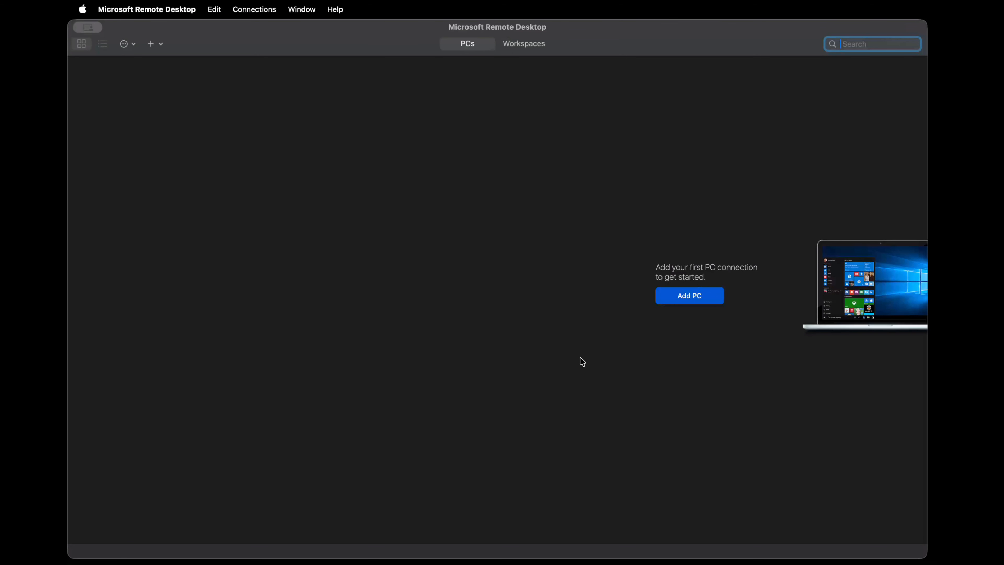
click(675, 298)
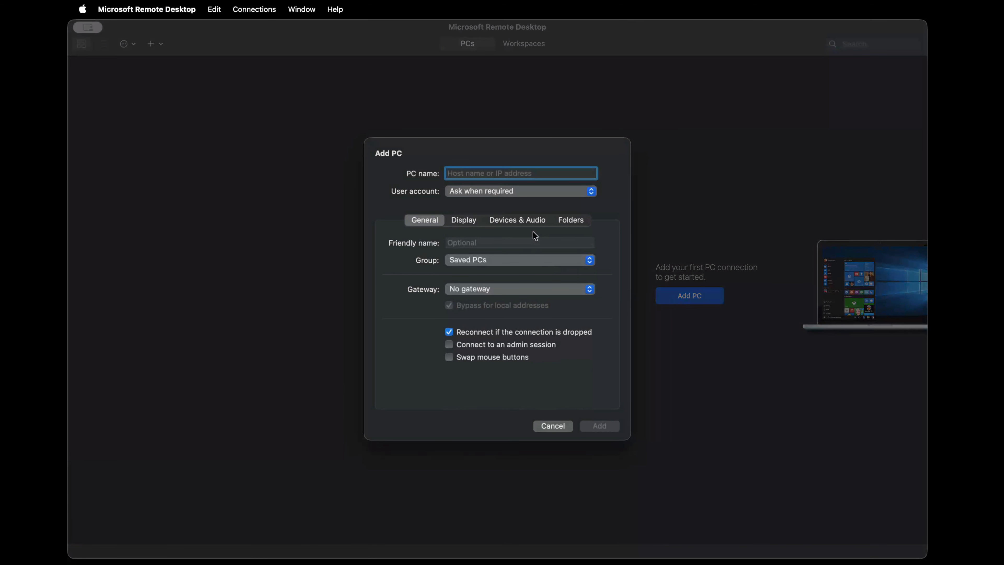
text(172.16.)
text(50.10)
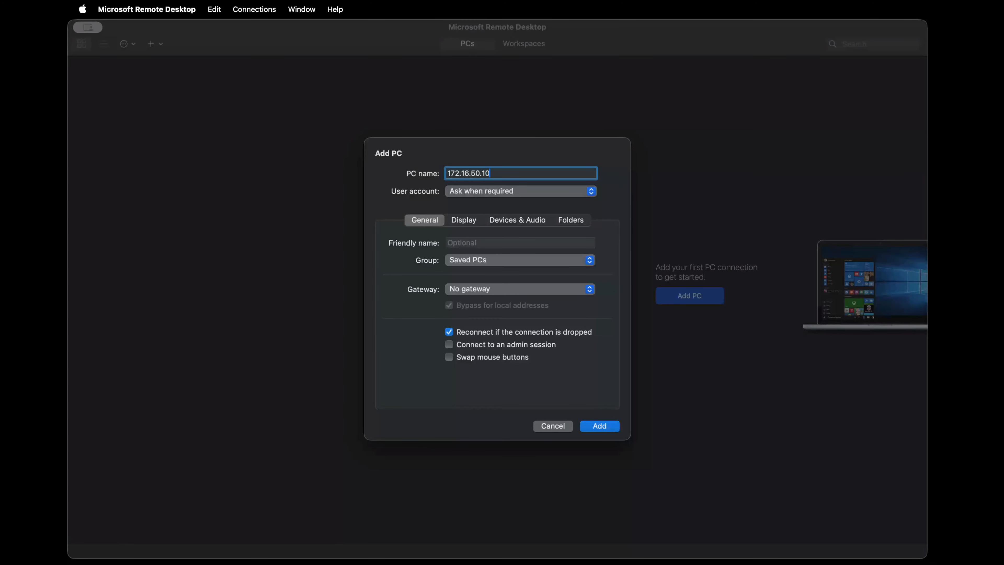
click(566, 241)
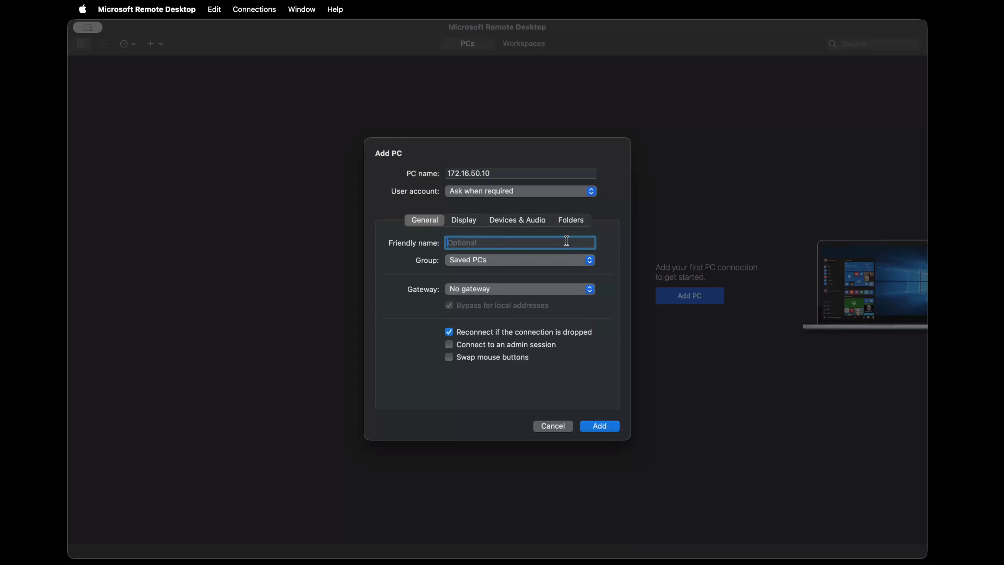
text(DC01)
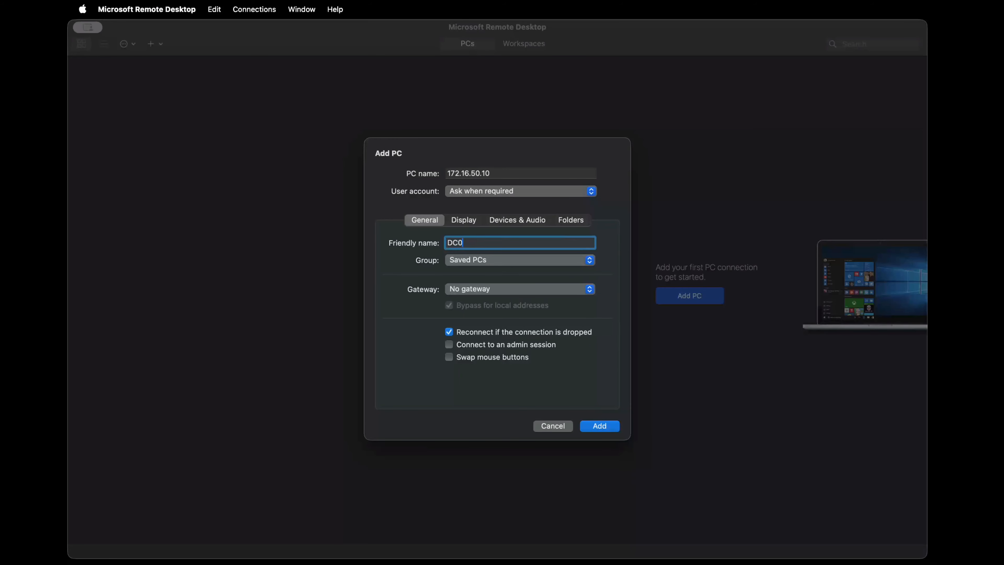